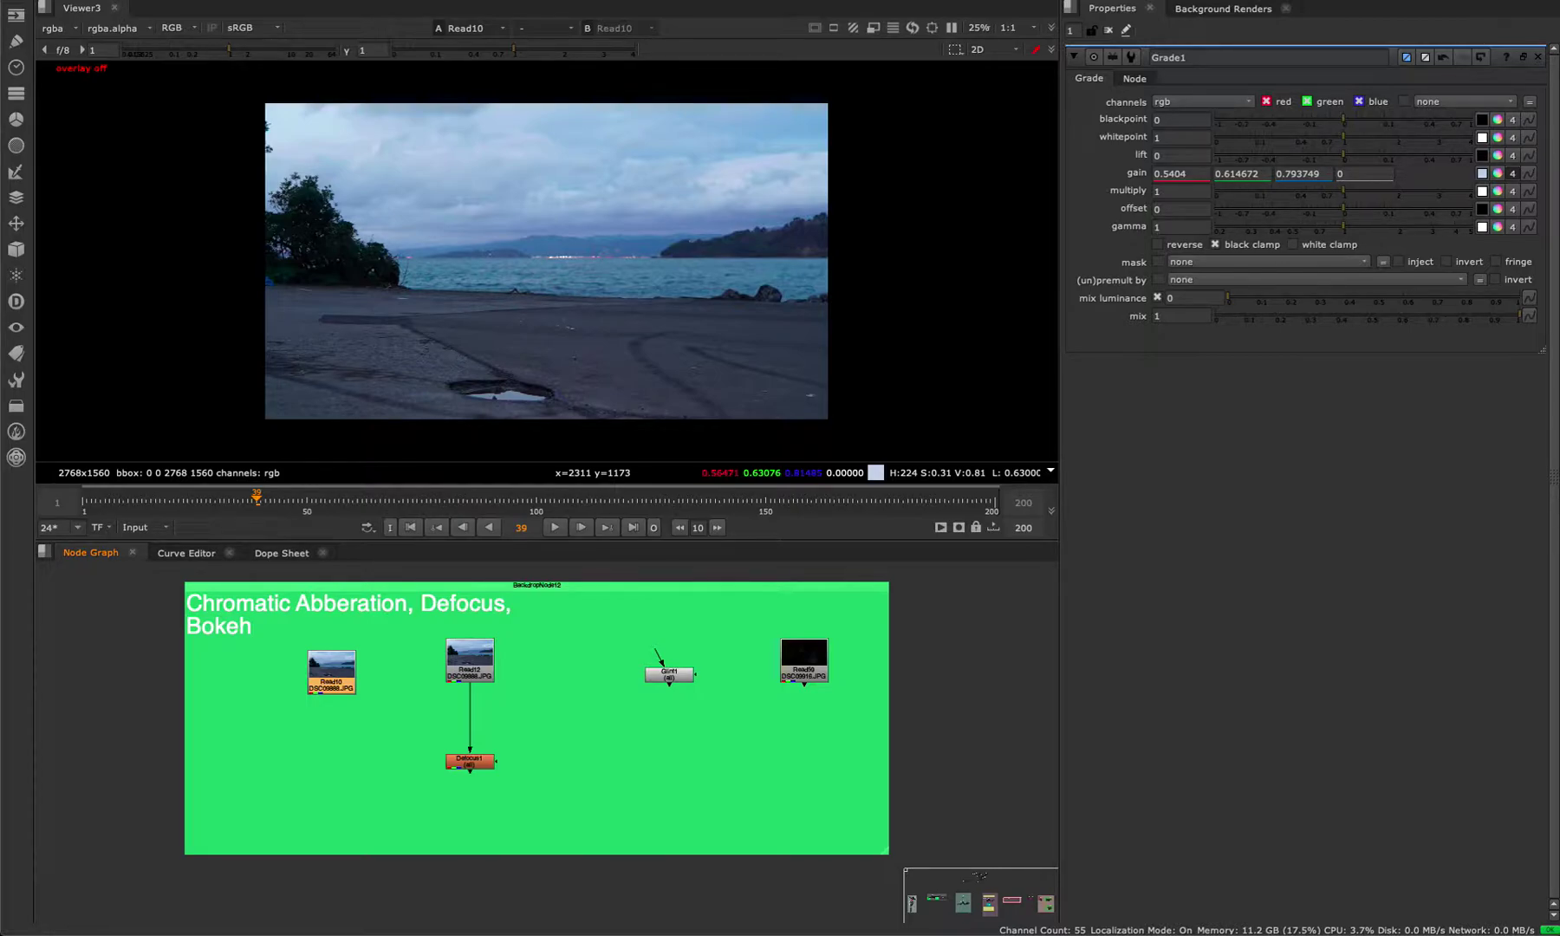
# Jump with the Shift+F1 bookmark from the green backdrop to the Merge node group.
pyautogui.hotkey('shift', 'F1')
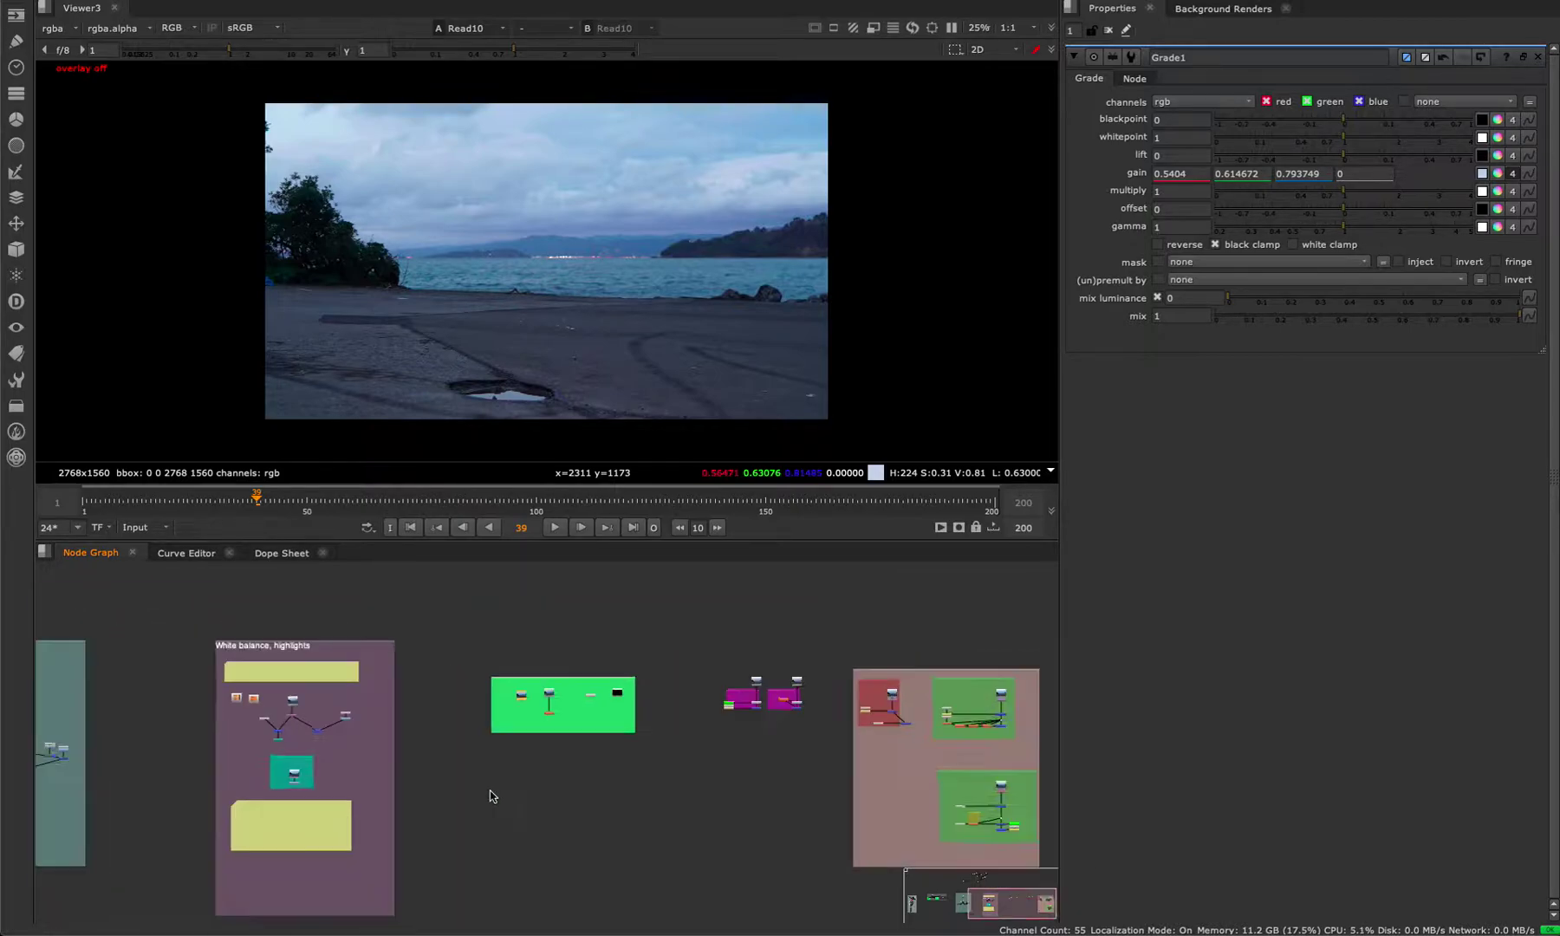
# View Merge25 in a maximised Viewer and pan across to its Matchmove and Effects columns.
pyautogui.click(479, 785)
pyautogui.press('1')
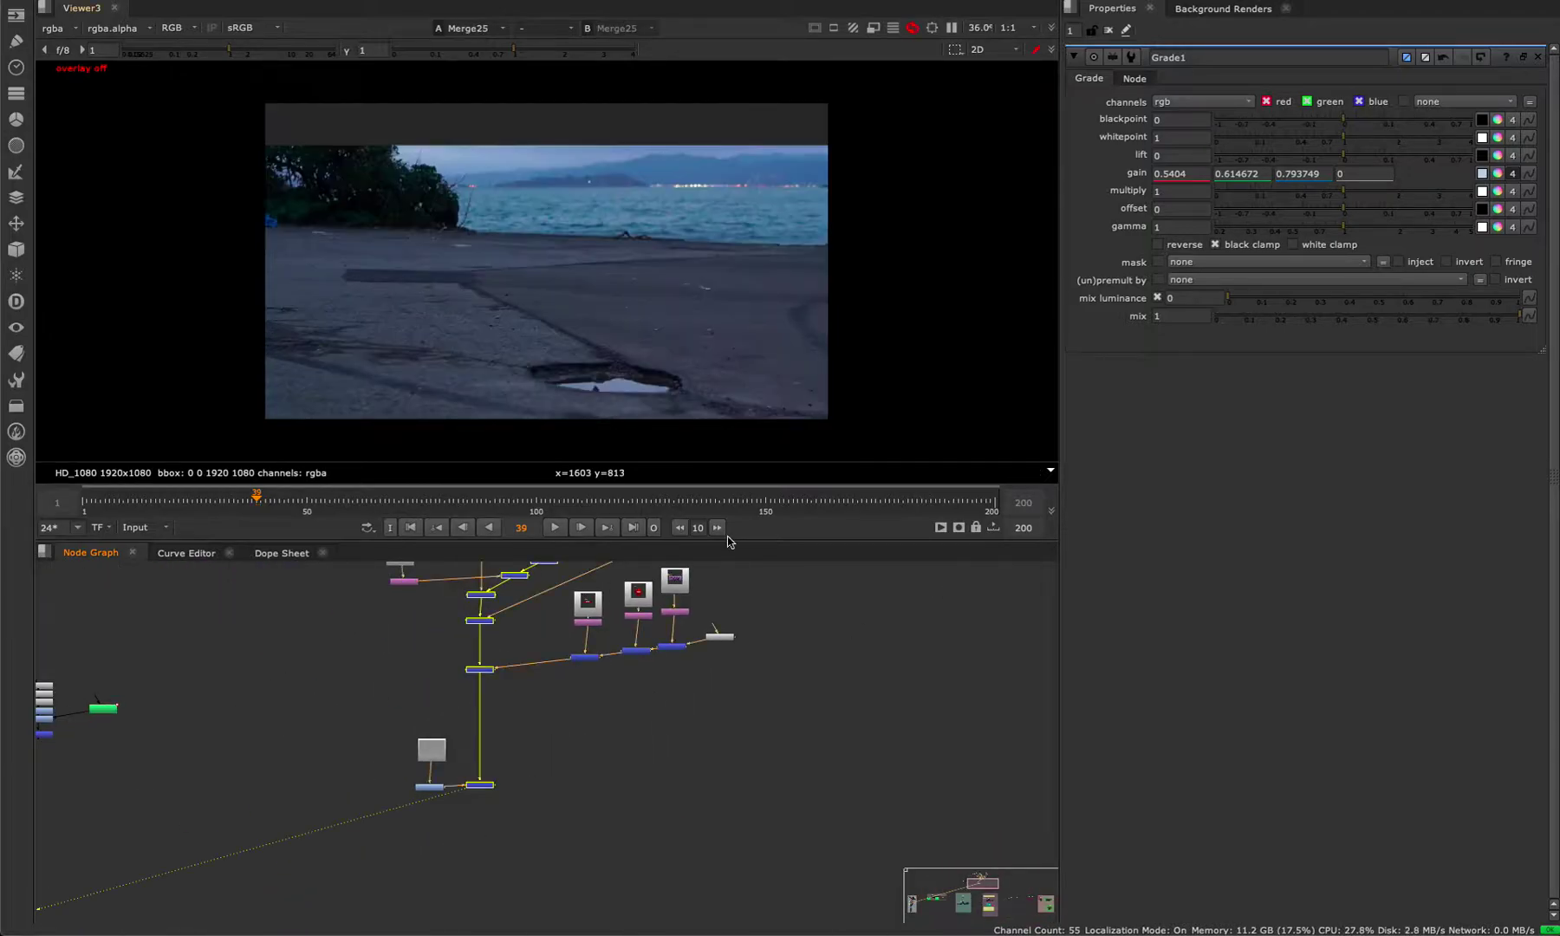
pyautogui.scroll(5, 491, 260)
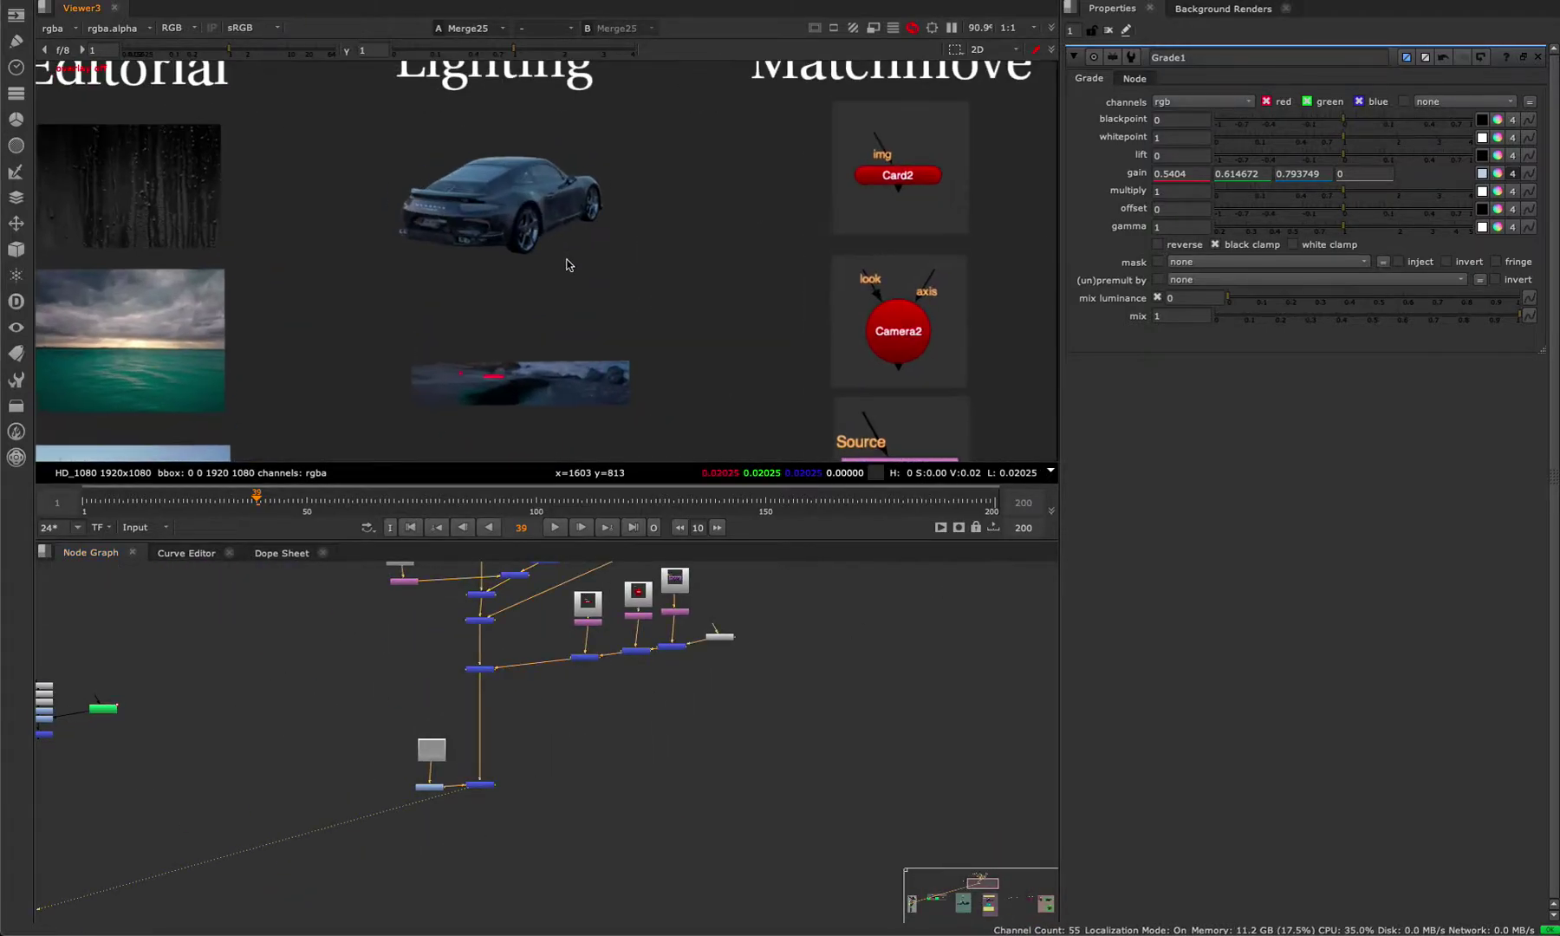
pyautogui.press('space')
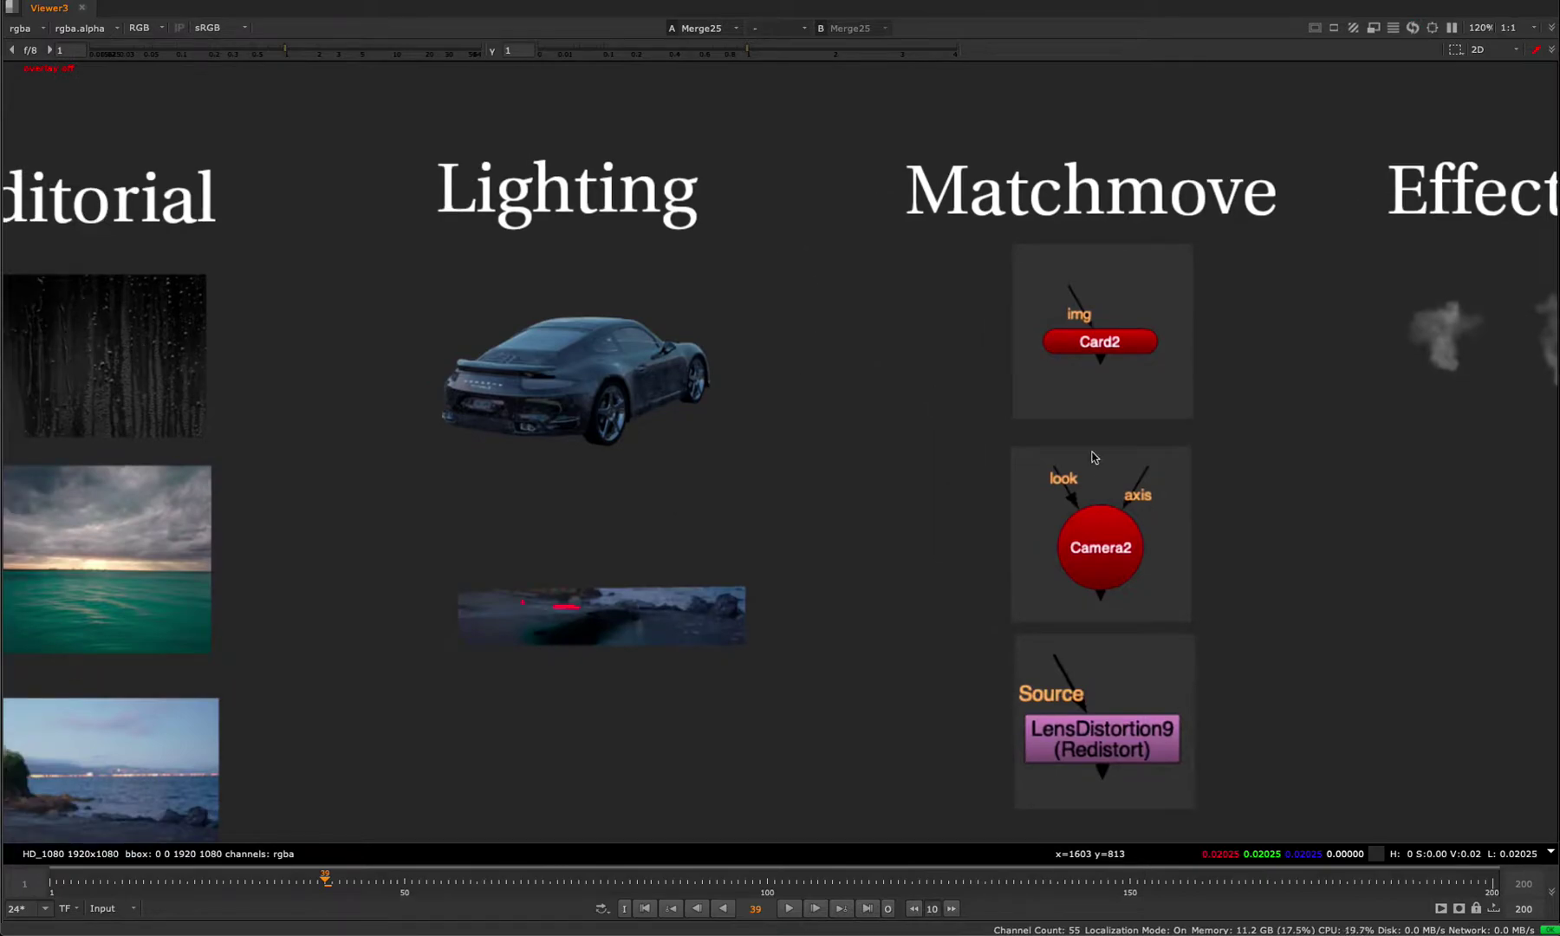
pyautogui.moveTo(1092, 457); pyautogui.dragTo(563, 397, button='middle')
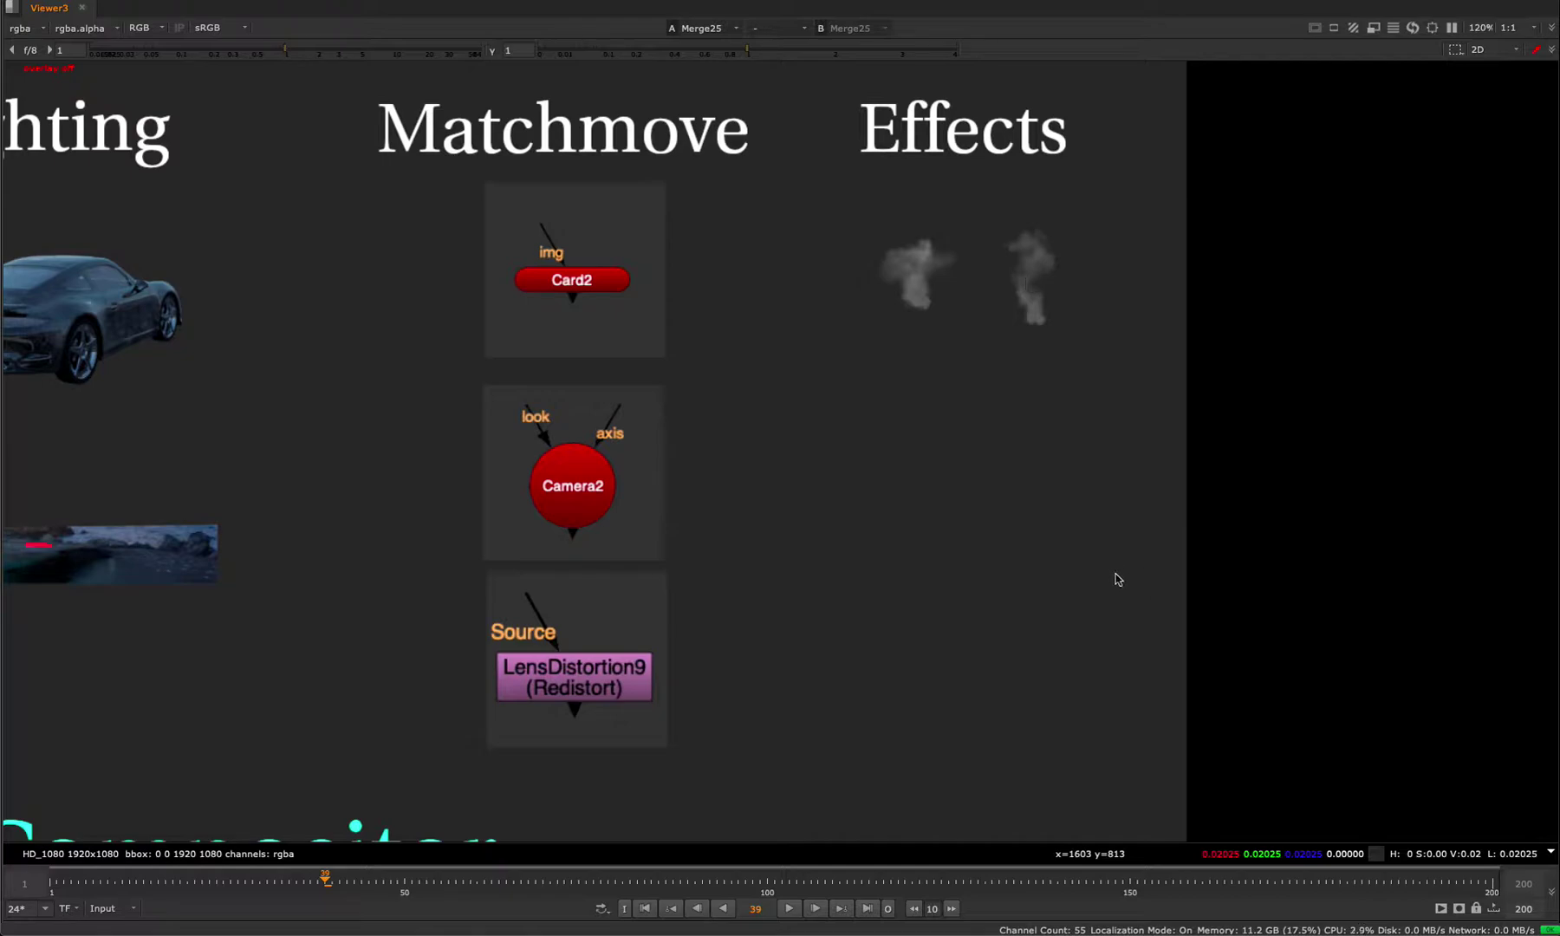
# Zoom the Node Graph onto the green backdrop and view Read10 fitted in the Viewer.
pyautogui.press('space')
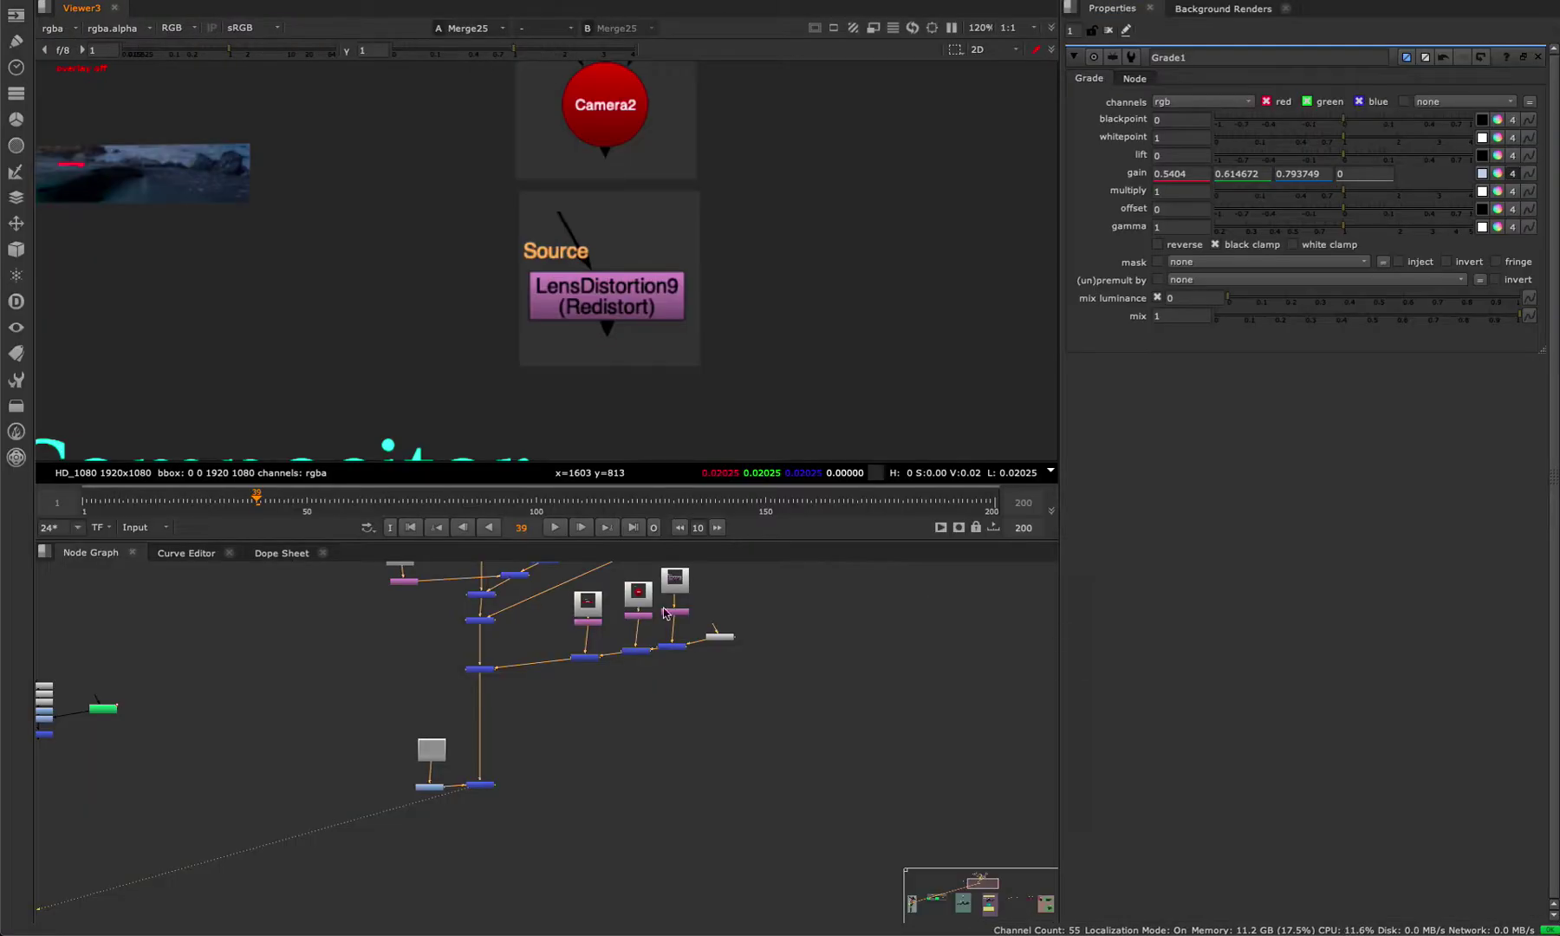
pyautogui.scroll(5, 607, 704)
pyautogui.scroll(8, 606, 704)
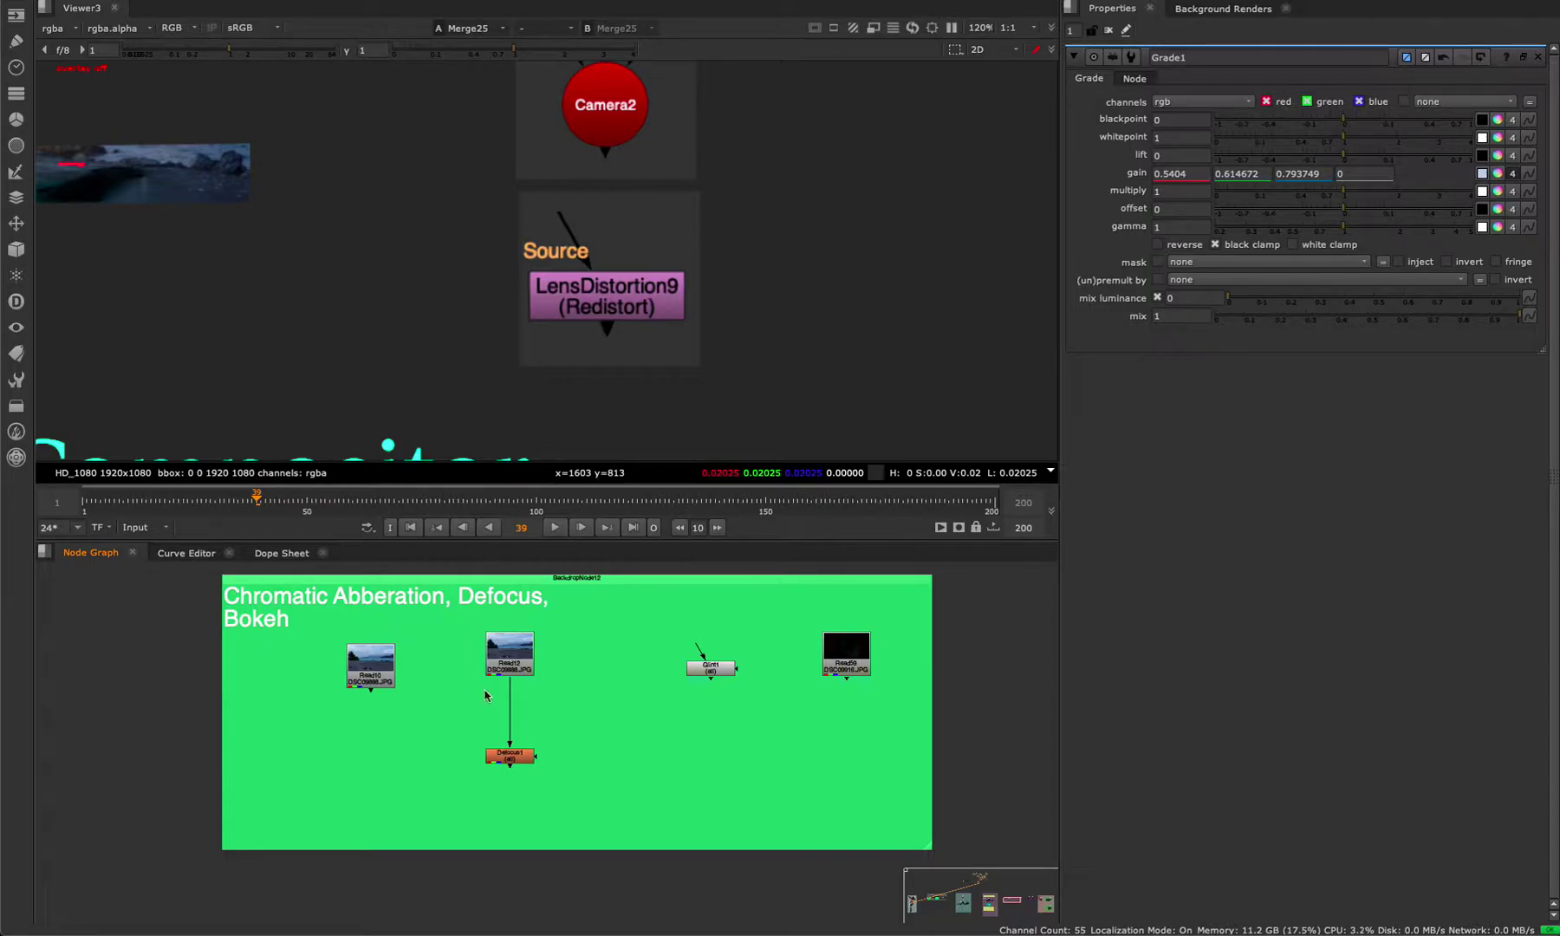
pyautogui.moveTo(453, 629); pyautogui.dragTo(286, 739)
pyautogui.press('1')
pyautogui.press('f')
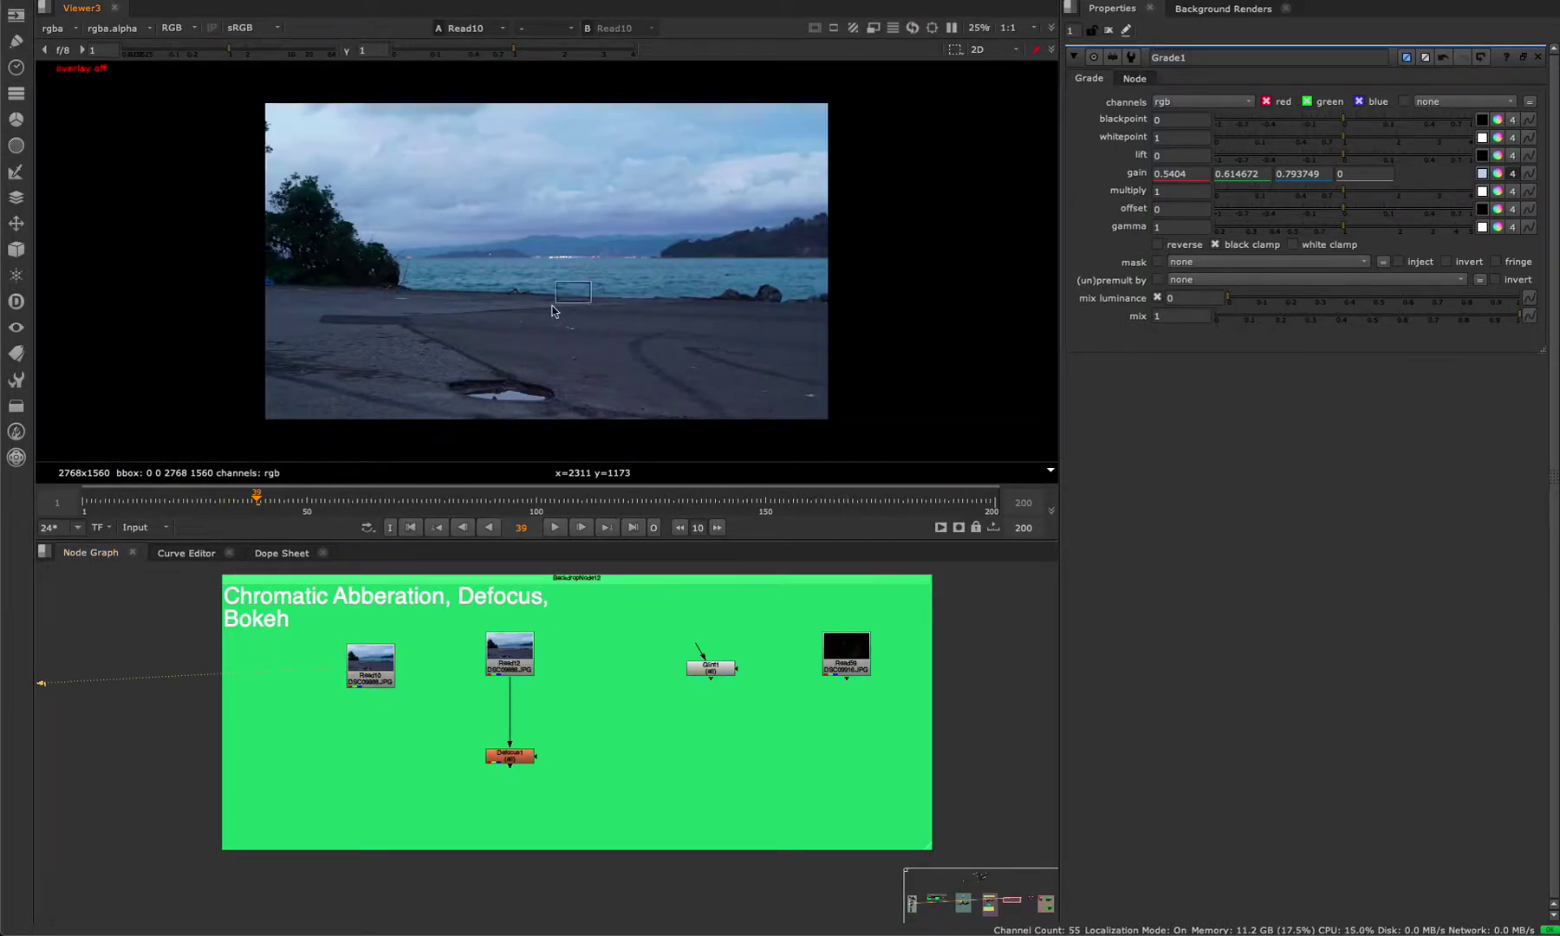
pyautogui.moveTo(395, 660); pyautogui.dragTo(385, 658)
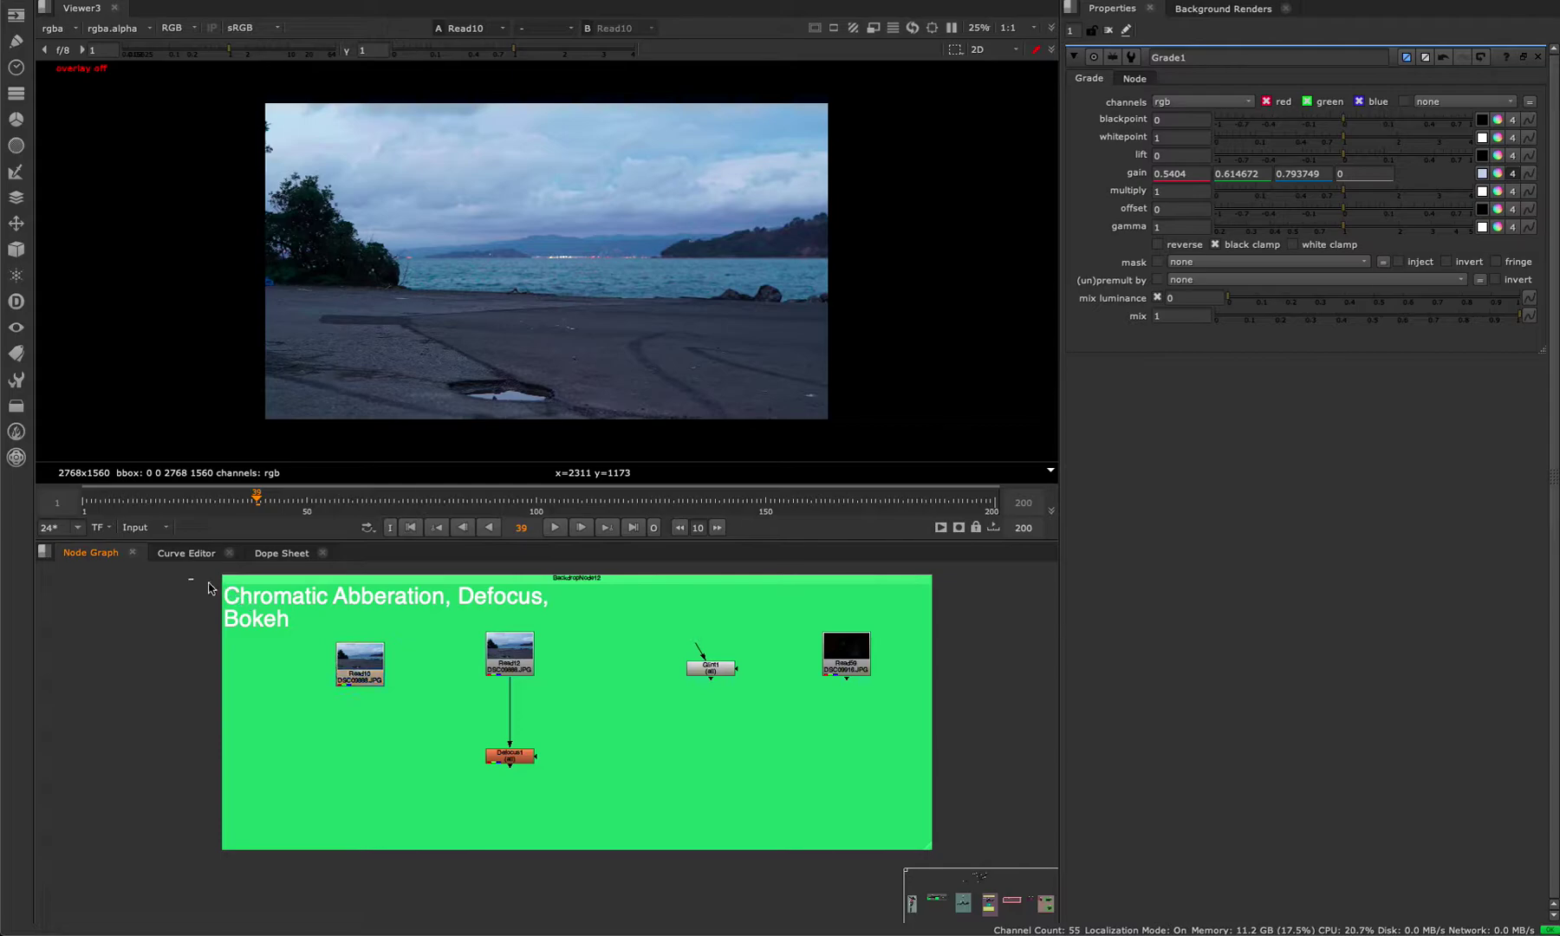
pyautogui.moveTo(188, 579); pyautogui.dragTo(451, 618)
# Maximise the Viewer and survey Read10's sea, lights and foreground road with its pothole.
pyautogui.press('space')
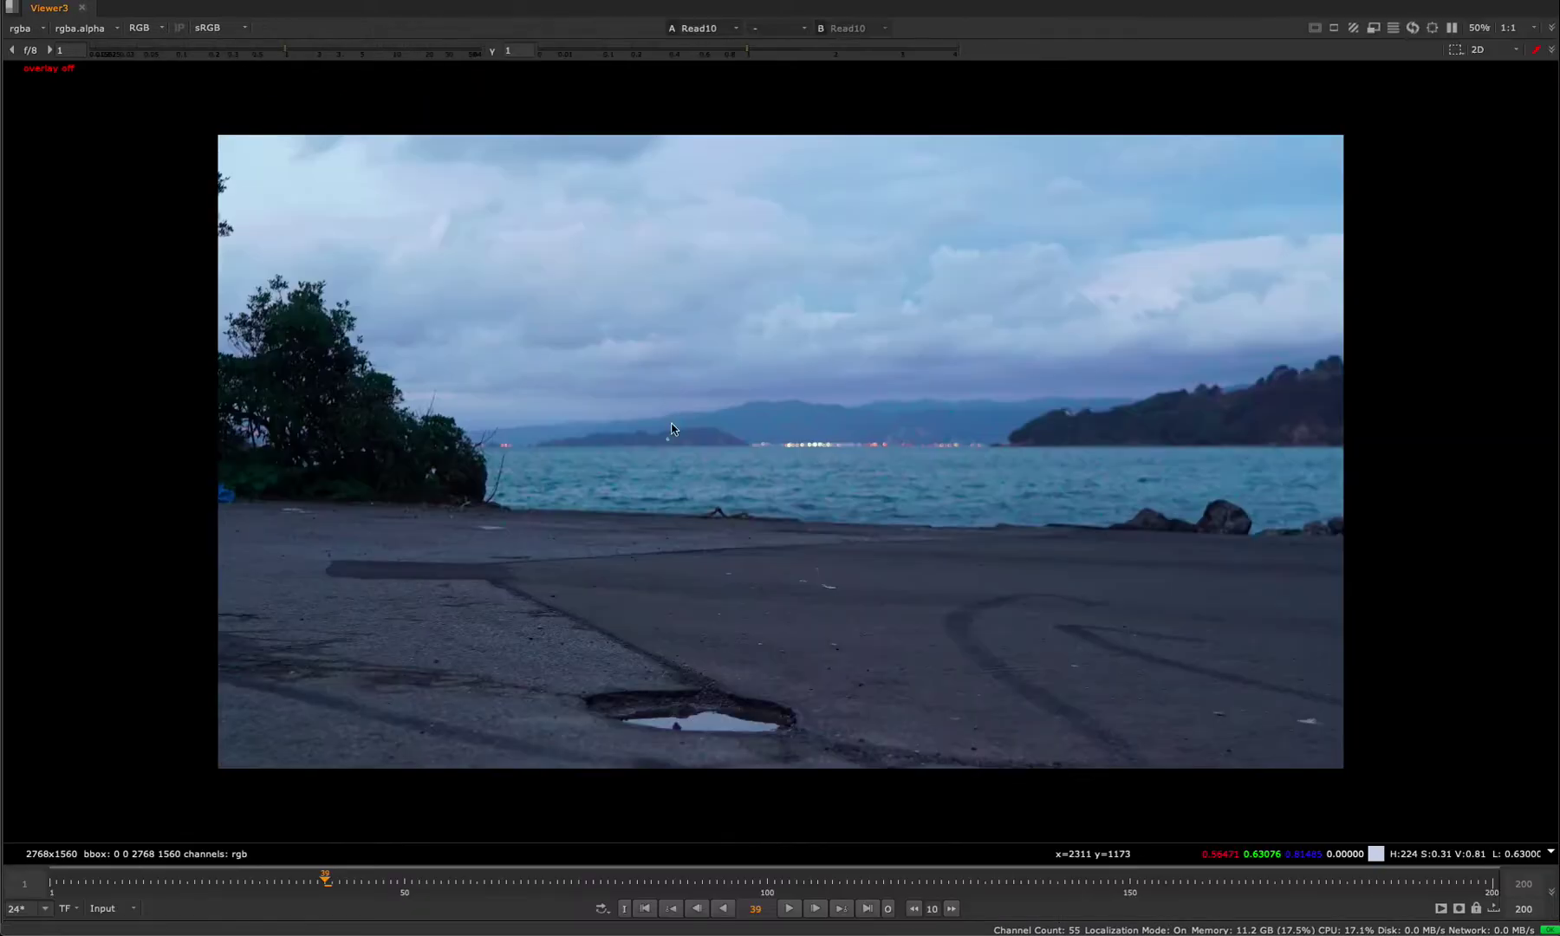
pyautogui.scroll(5, 714, 414)
pyautogui.moveTo(715, 414); pyautogui.dragTo(433, 407, button='middle')
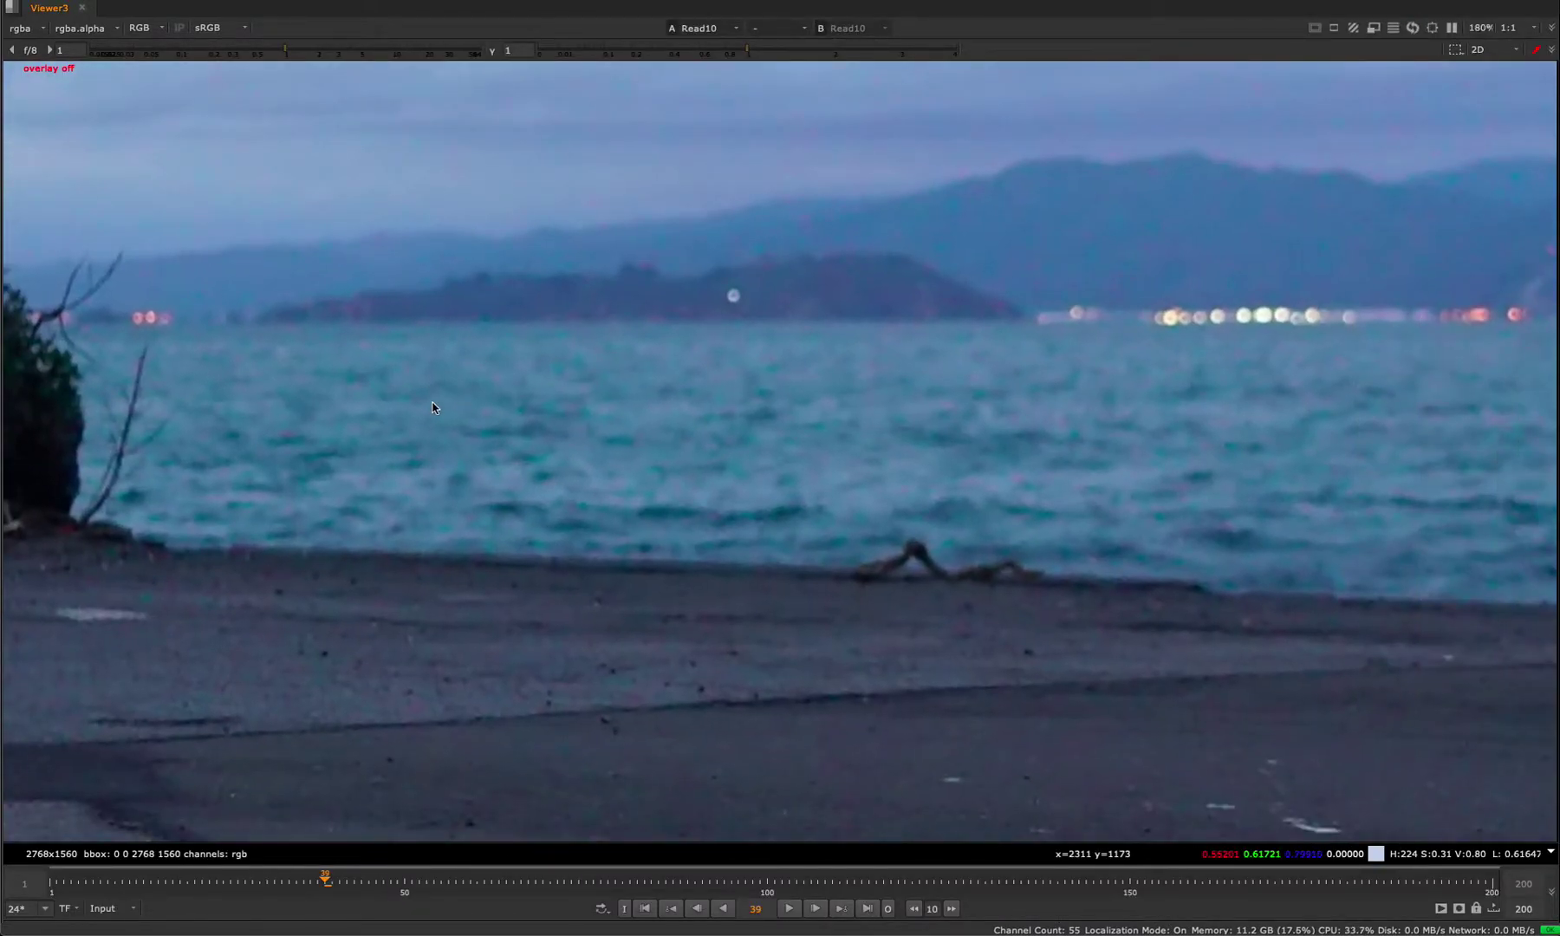
pyautogui.press('f')
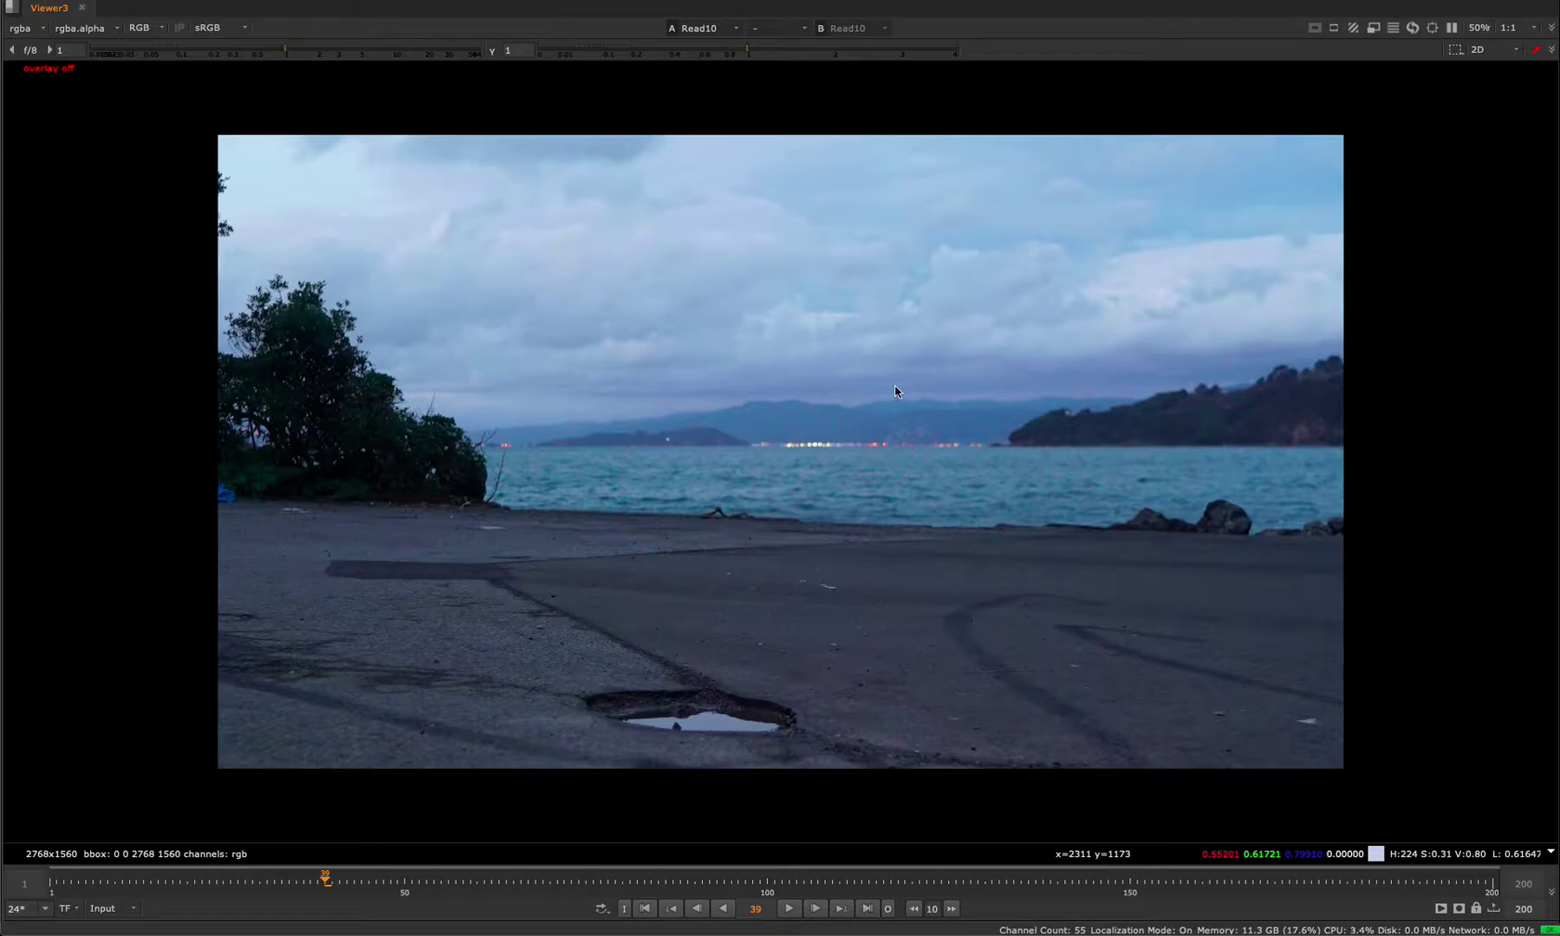
pyautogui.moveTo(897, 392); pyautogui.dragTo(814, 370, button='middle')
pyautogui.scroll(2, 794, 457)
pyautogui.moveTo(810, 663); pyautogui.dragTo(813, 442, button='middle')
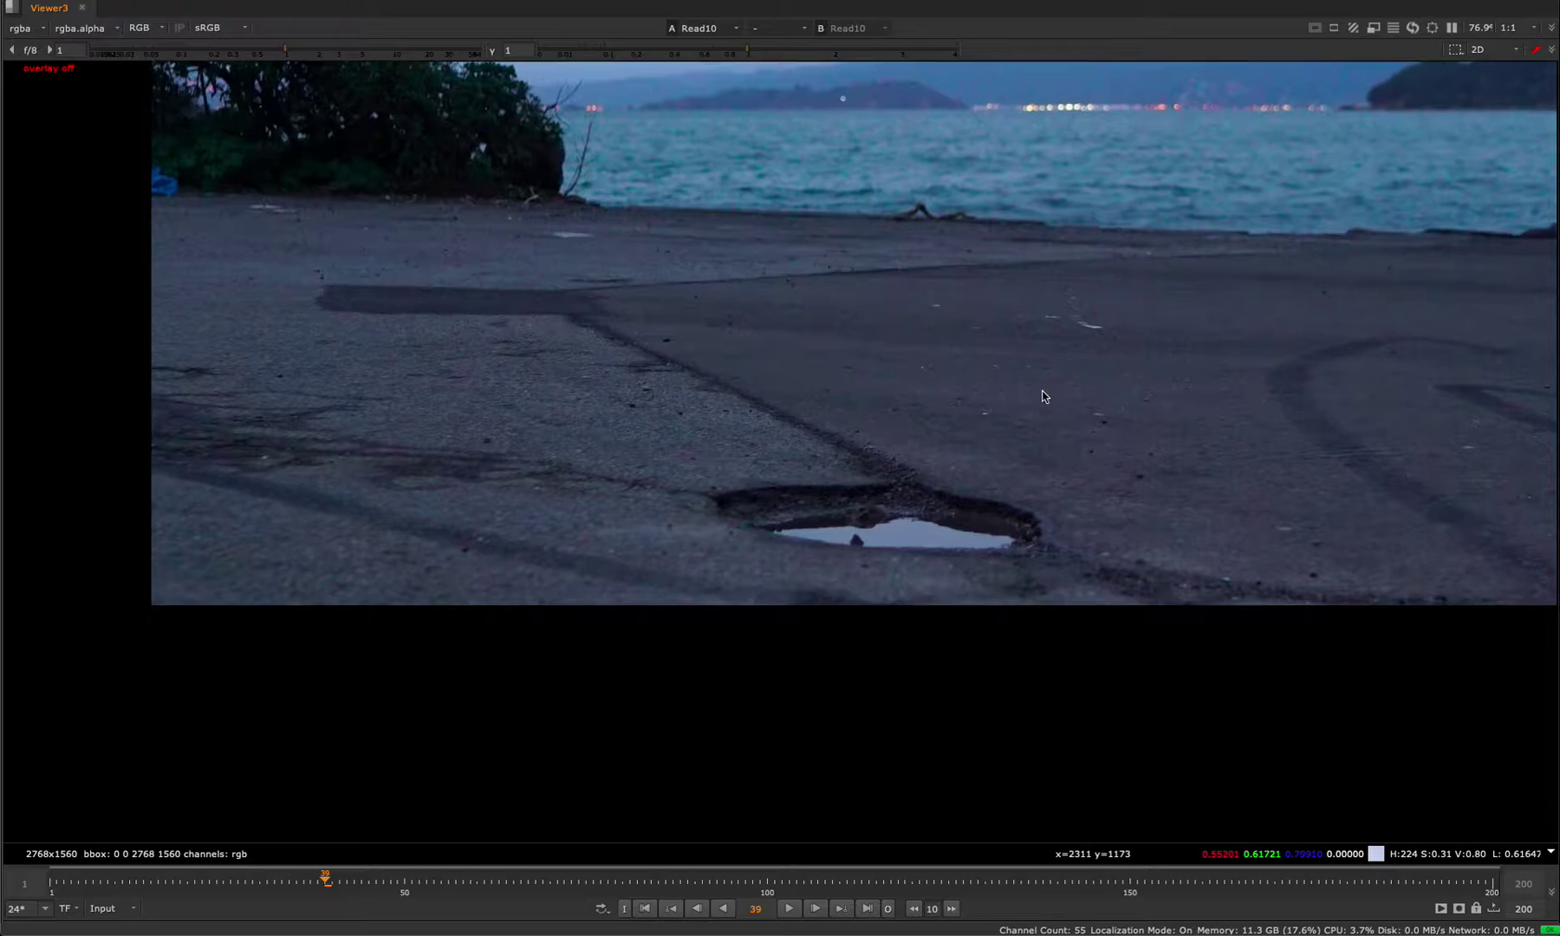
pyautogui.press('h')
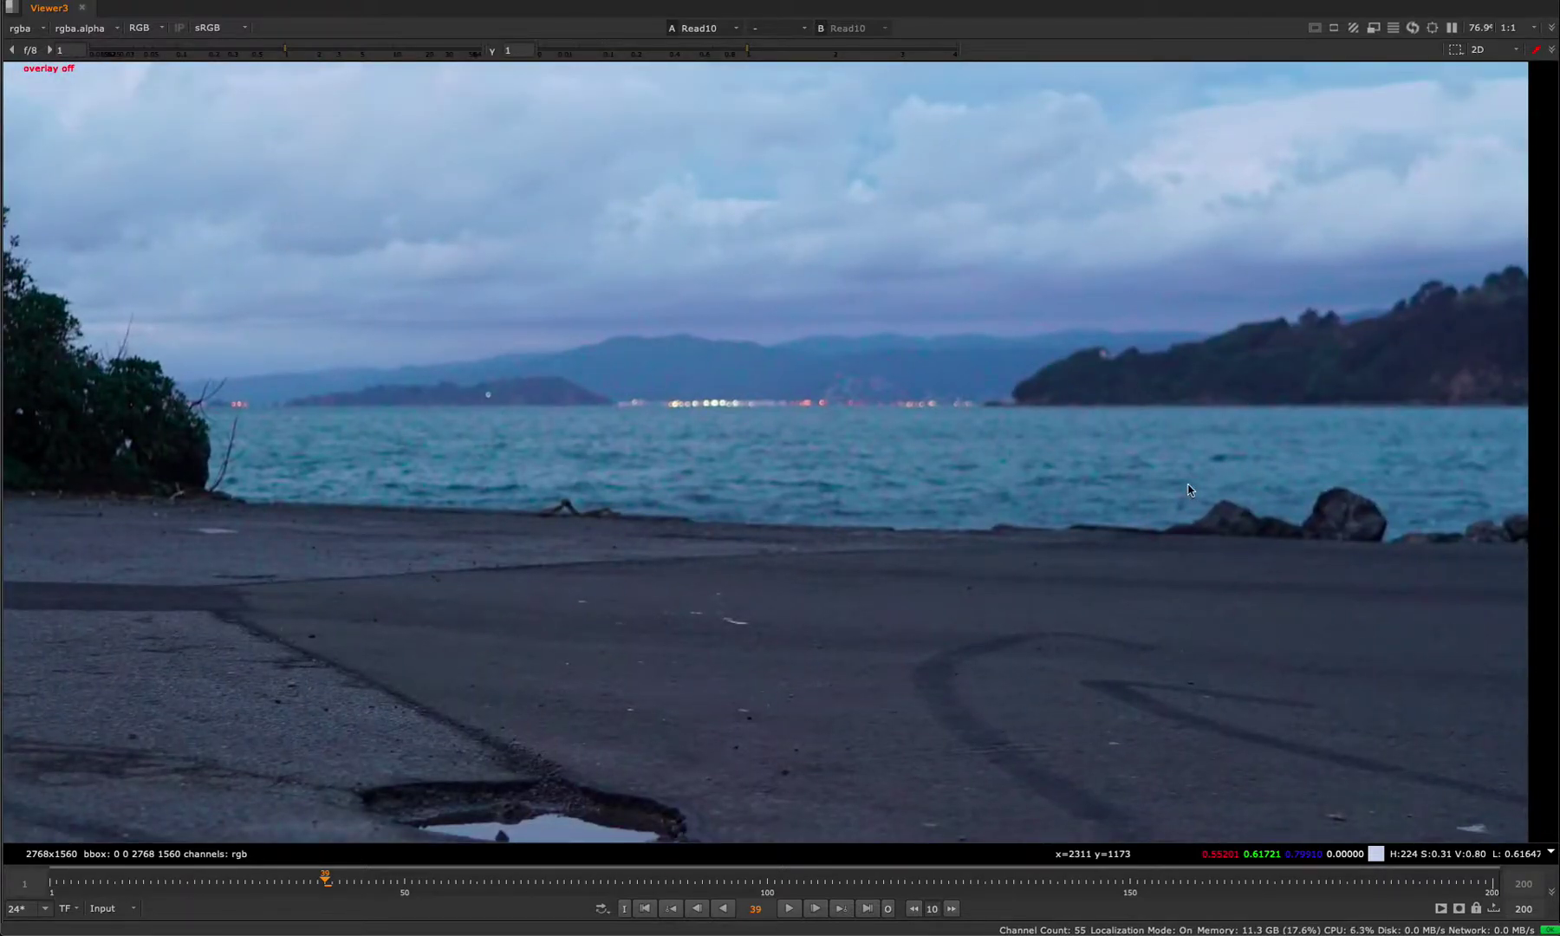
# Zoom in along the distant horizon to inspect the blurred bokeh lights.
pyautogui.scroll(4, 837, 463)
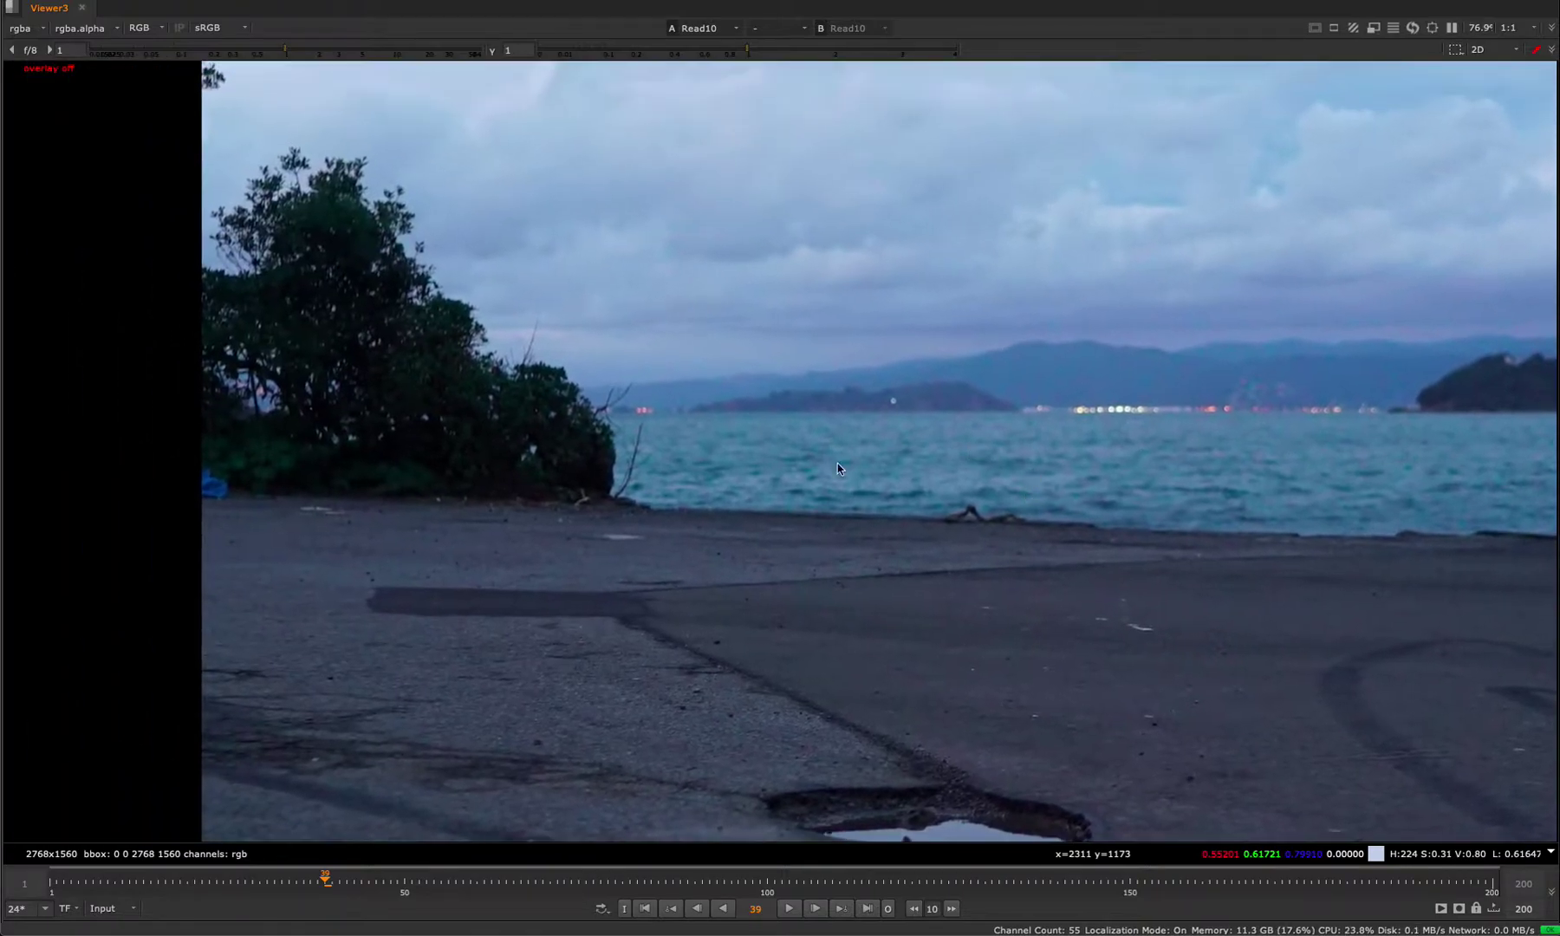
pyautogui.scroll(5, 903, 428)
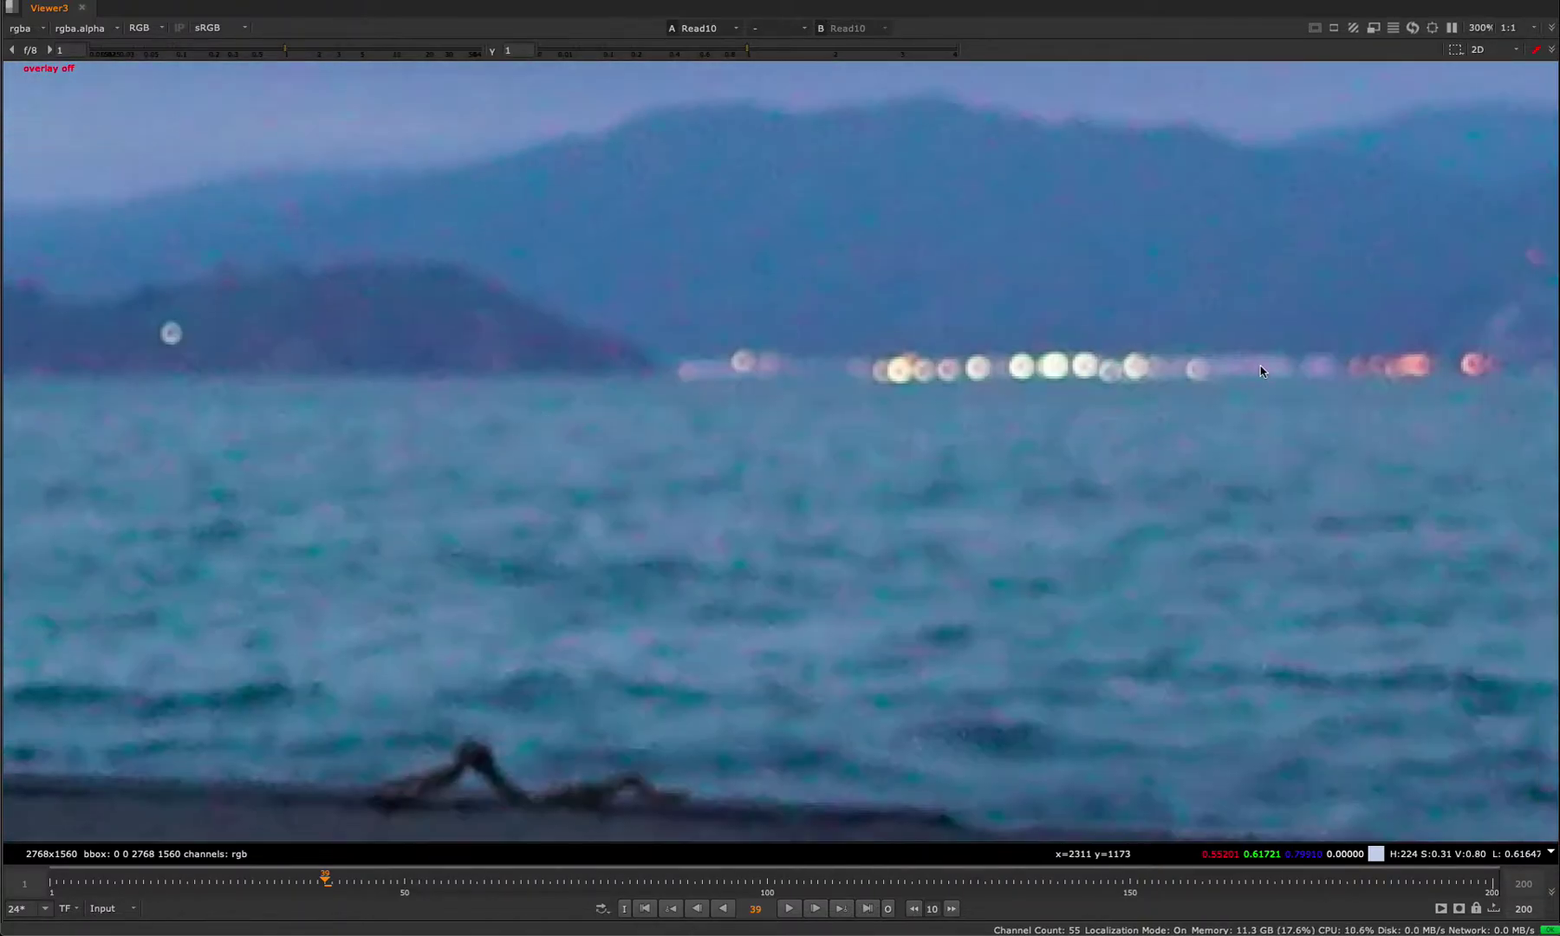
pyautogui.scroll(-4, 1143, 355)
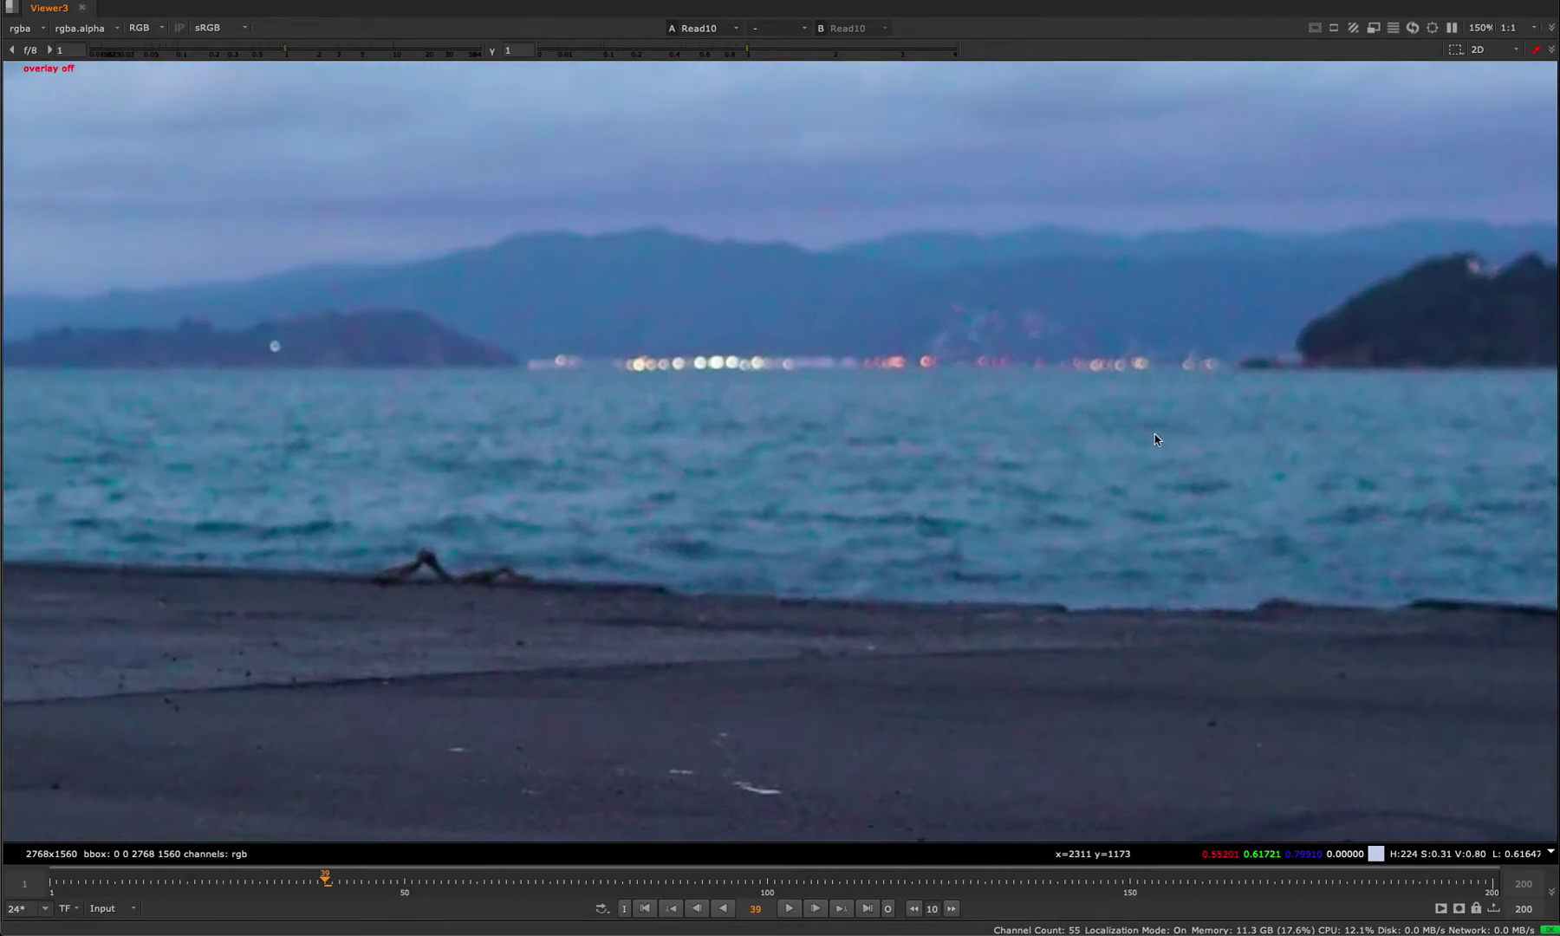
pyautogui.moveTo(1154, 440); pyautogui.dragTo(780, 436, button='middle')
pyautogui.scroll(1, 771, 344)
pyautogui.moveTo(741, 369); pyautogui.dragTo(709, 426, button='middle')
pyautogui.scroll(-4, 758, 364)
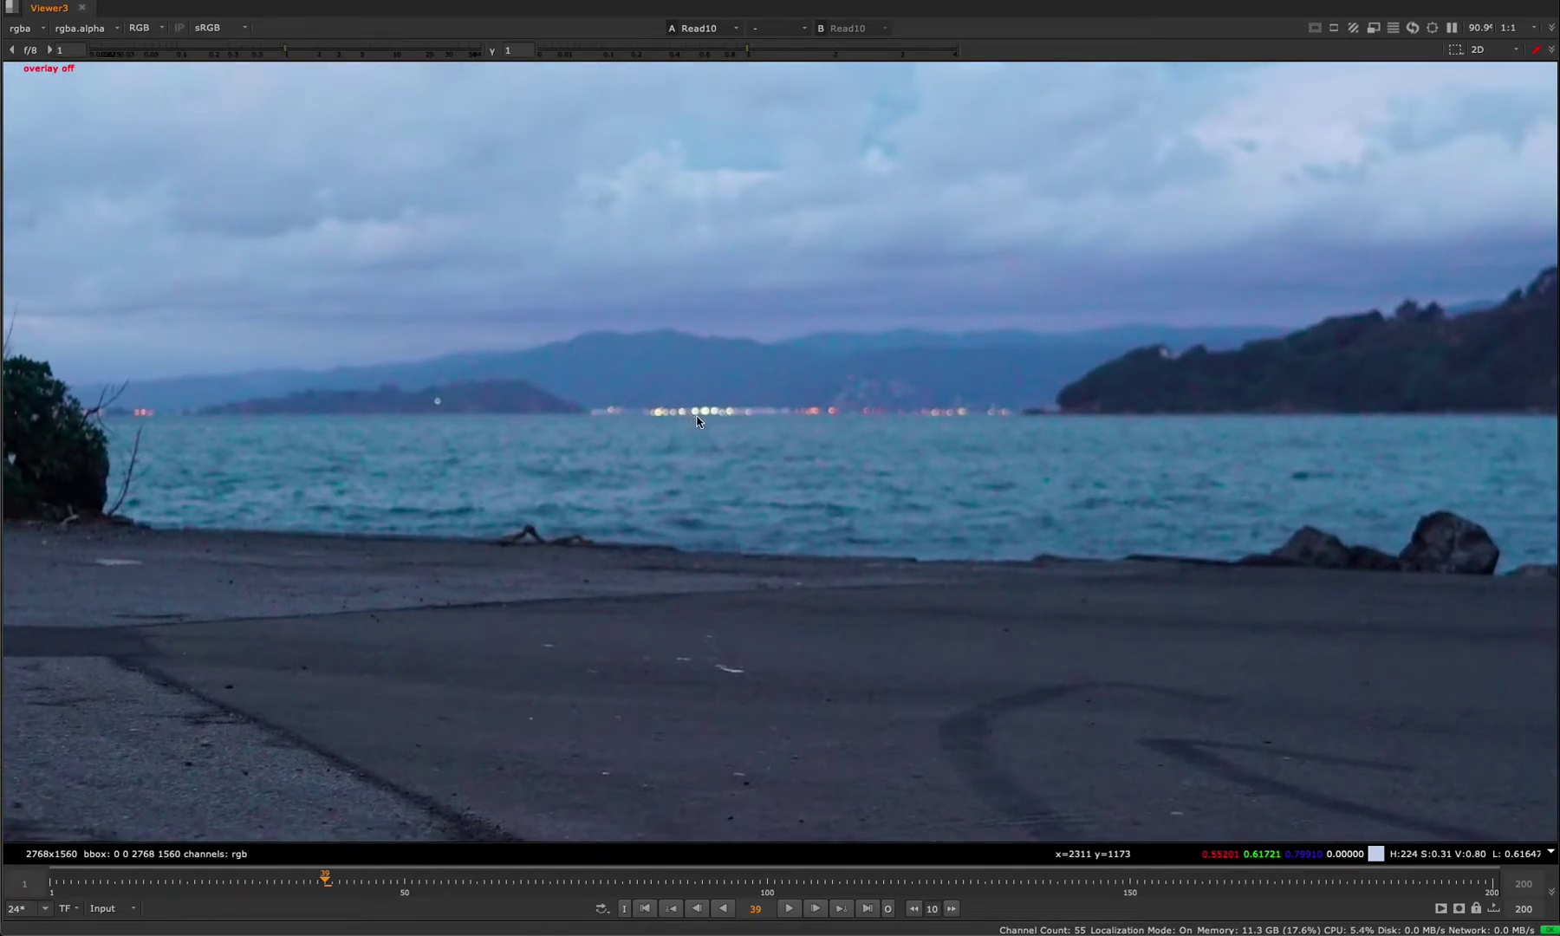
pyautogui.moveTo(969, 436); pyautogui.dragTo(839, 473, button='middle')
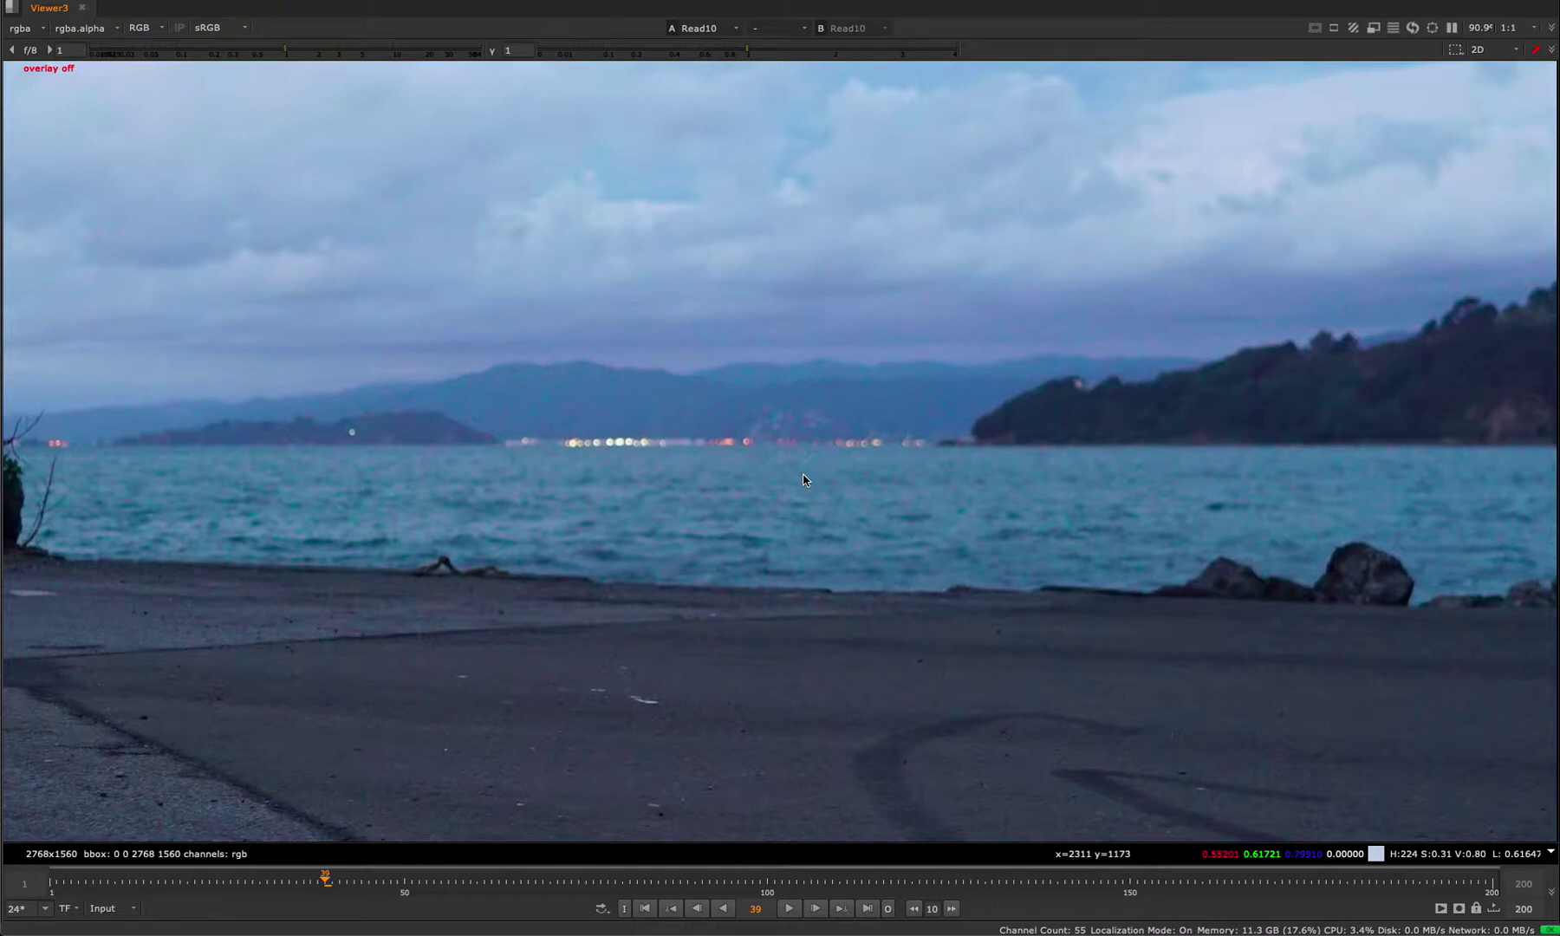
# Zoom in and out along Read10's row of bokeh lights.
pyautogui.scroll(10, 803, 478)
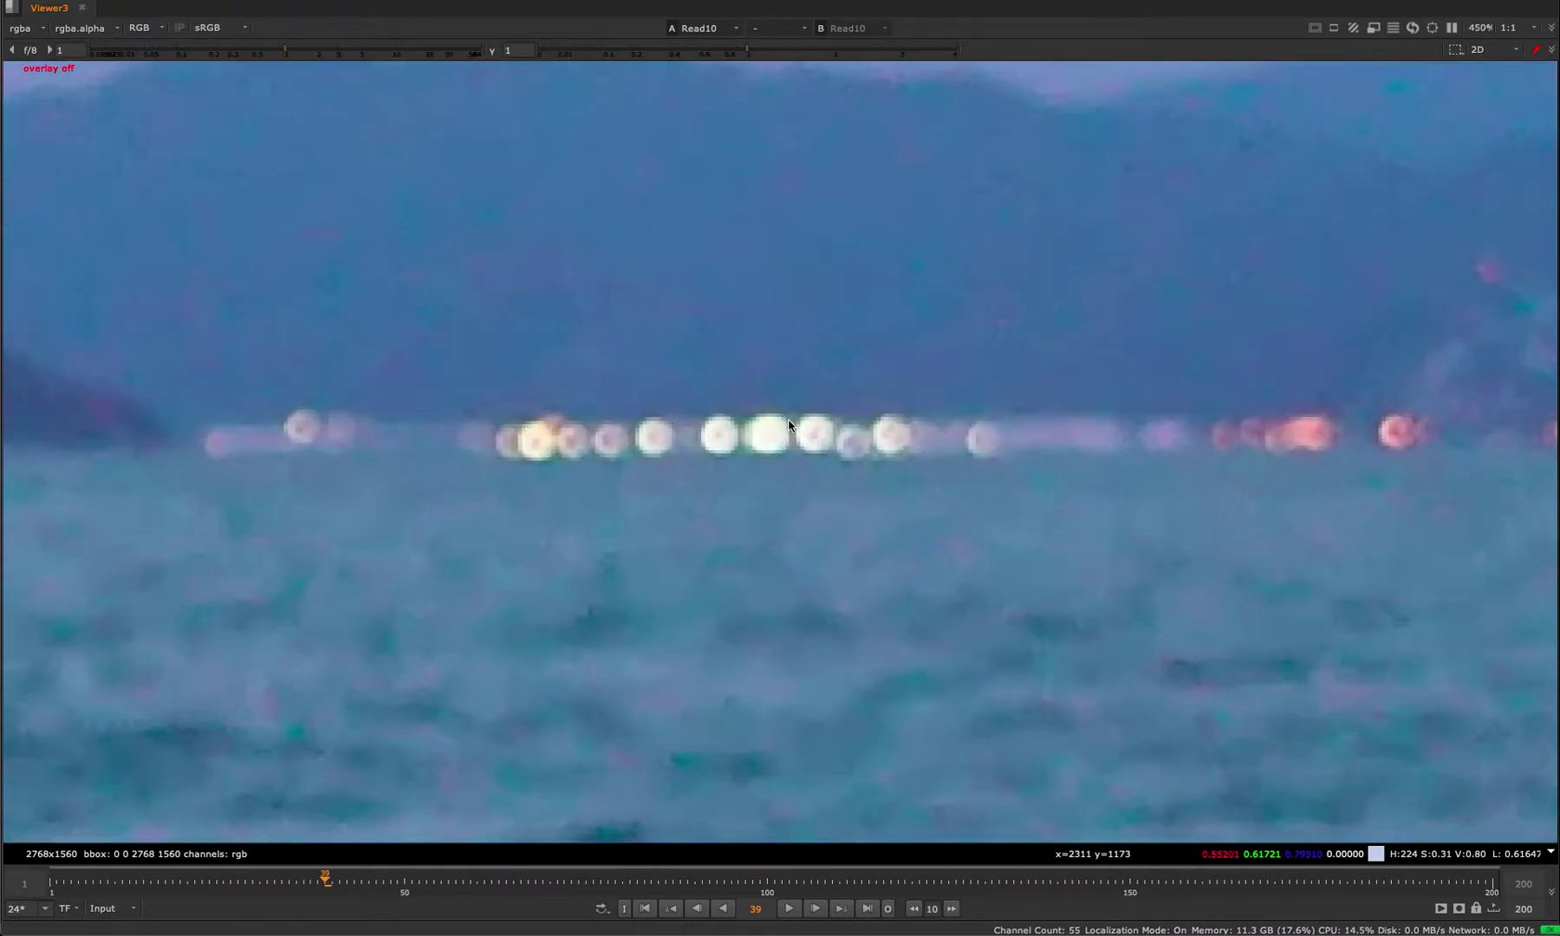
pyautogui.scroll(-3, 767, 363)
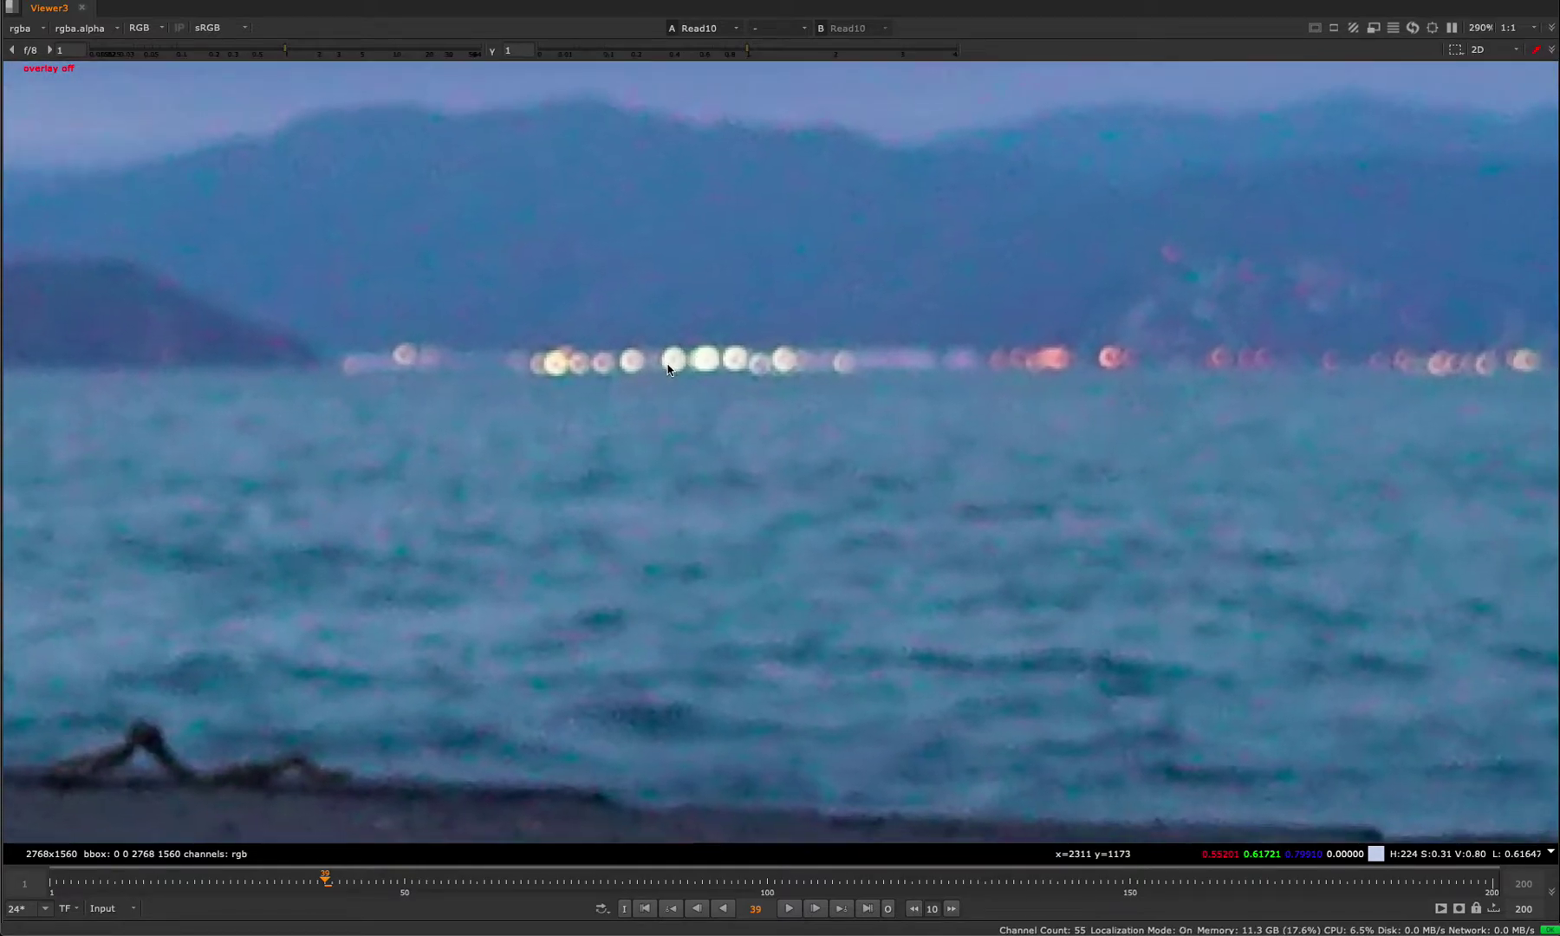
pyautogui.scroll(1, 698, 364)
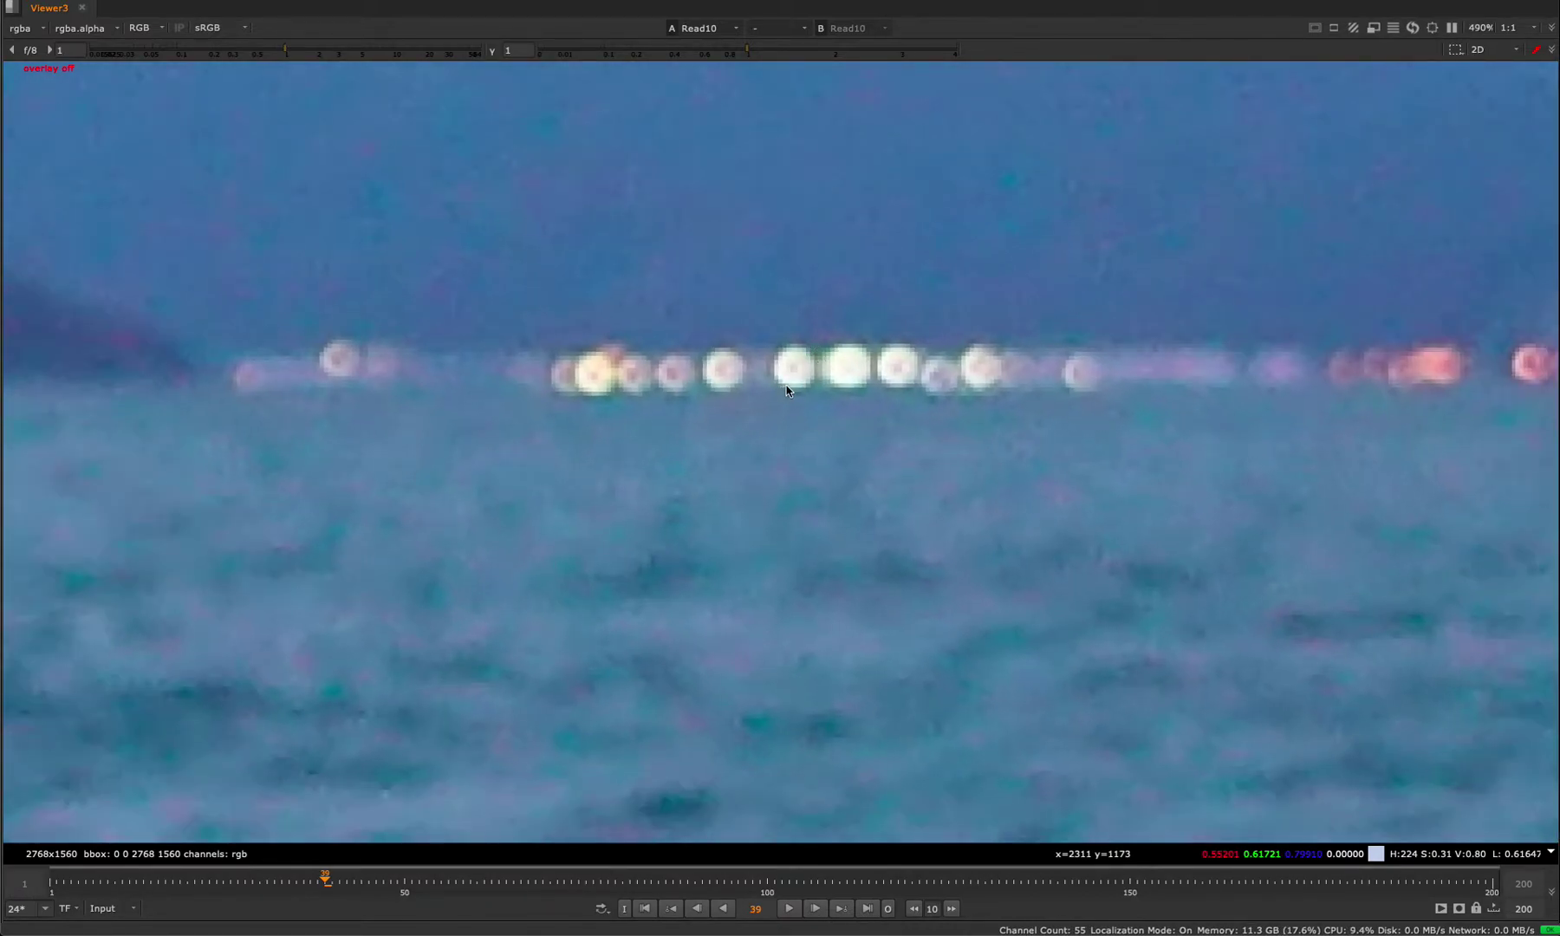
pyautogui.moveTo(786, 391); pyautogui.dragTo(642, 388, button='middle')
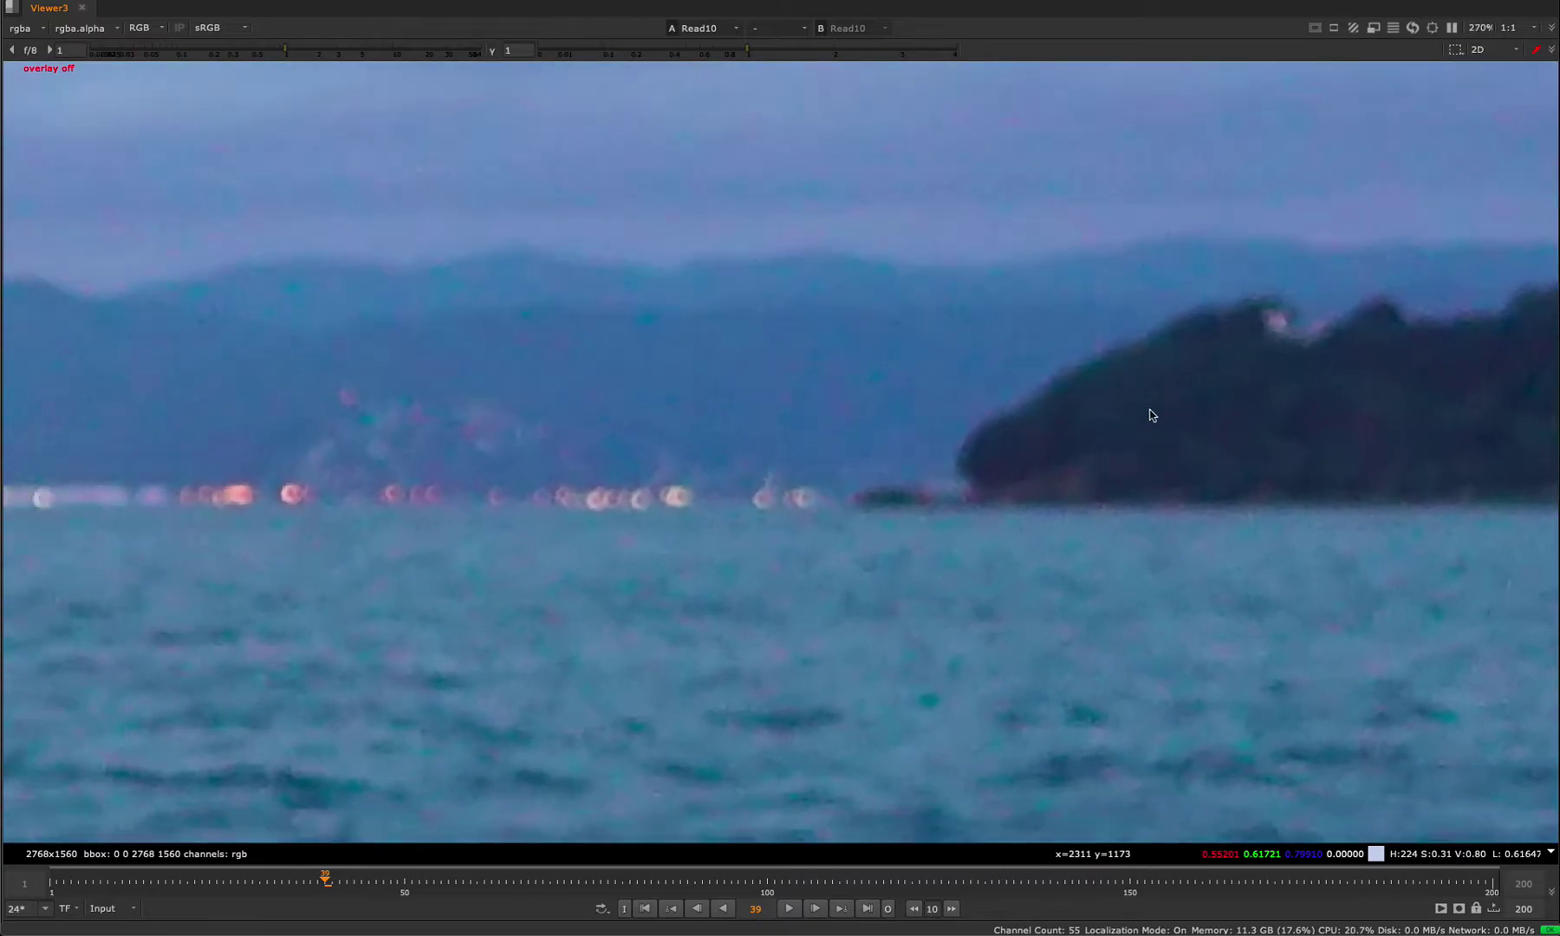
pyautogui.scroll(-3, 943, 469)
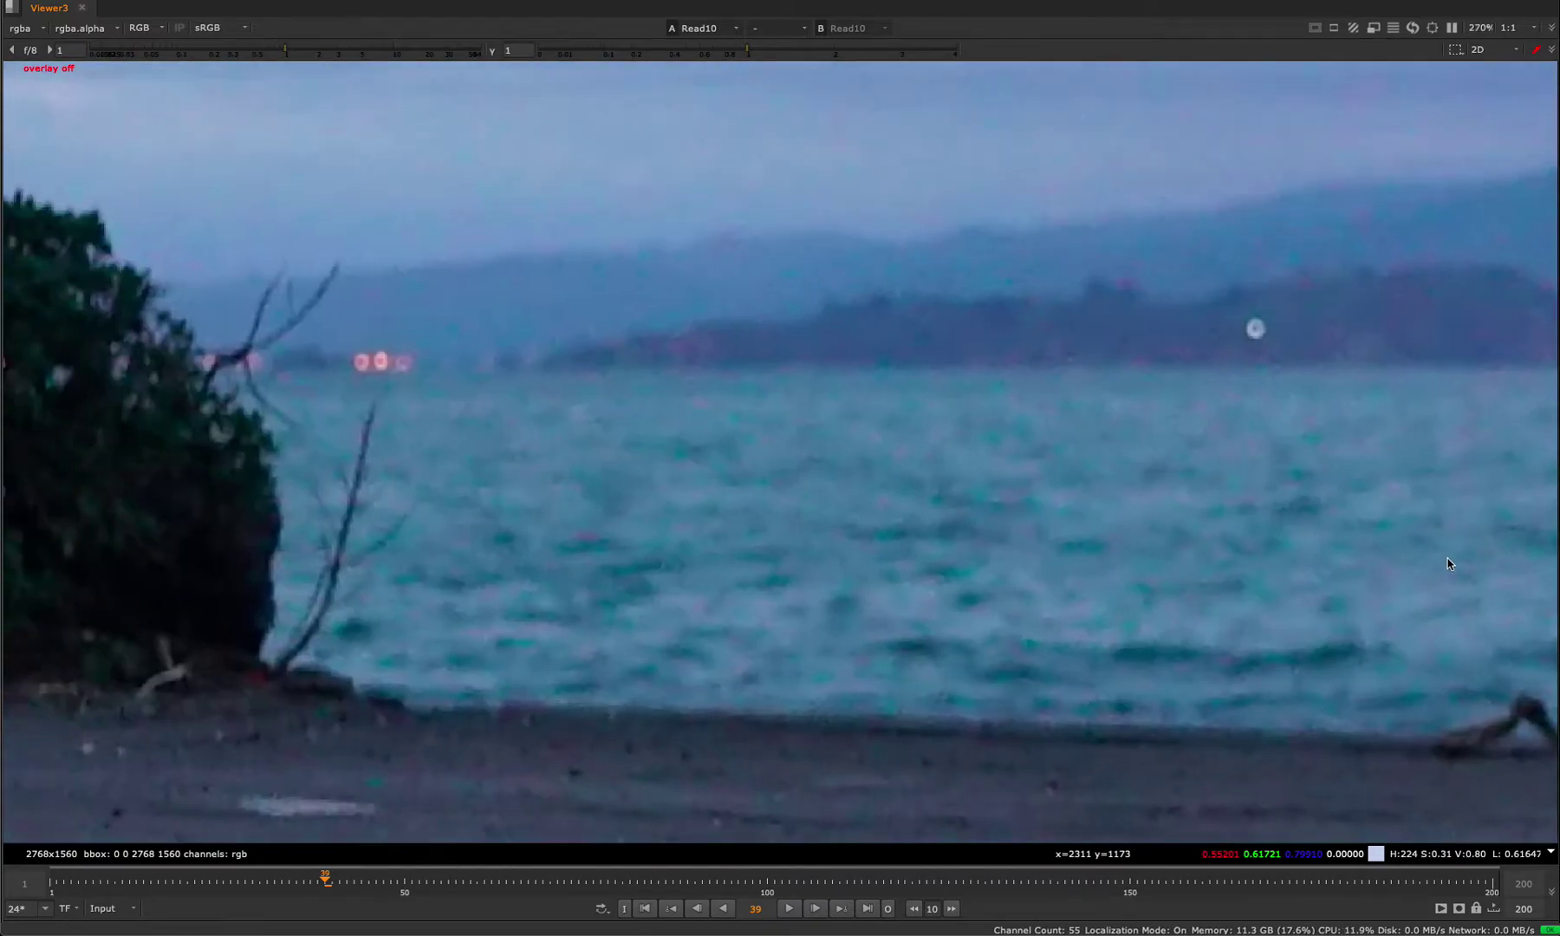
pyautogui.scroll(5, 962, 486)
pyautogui.scroll(-5, 731, 480)
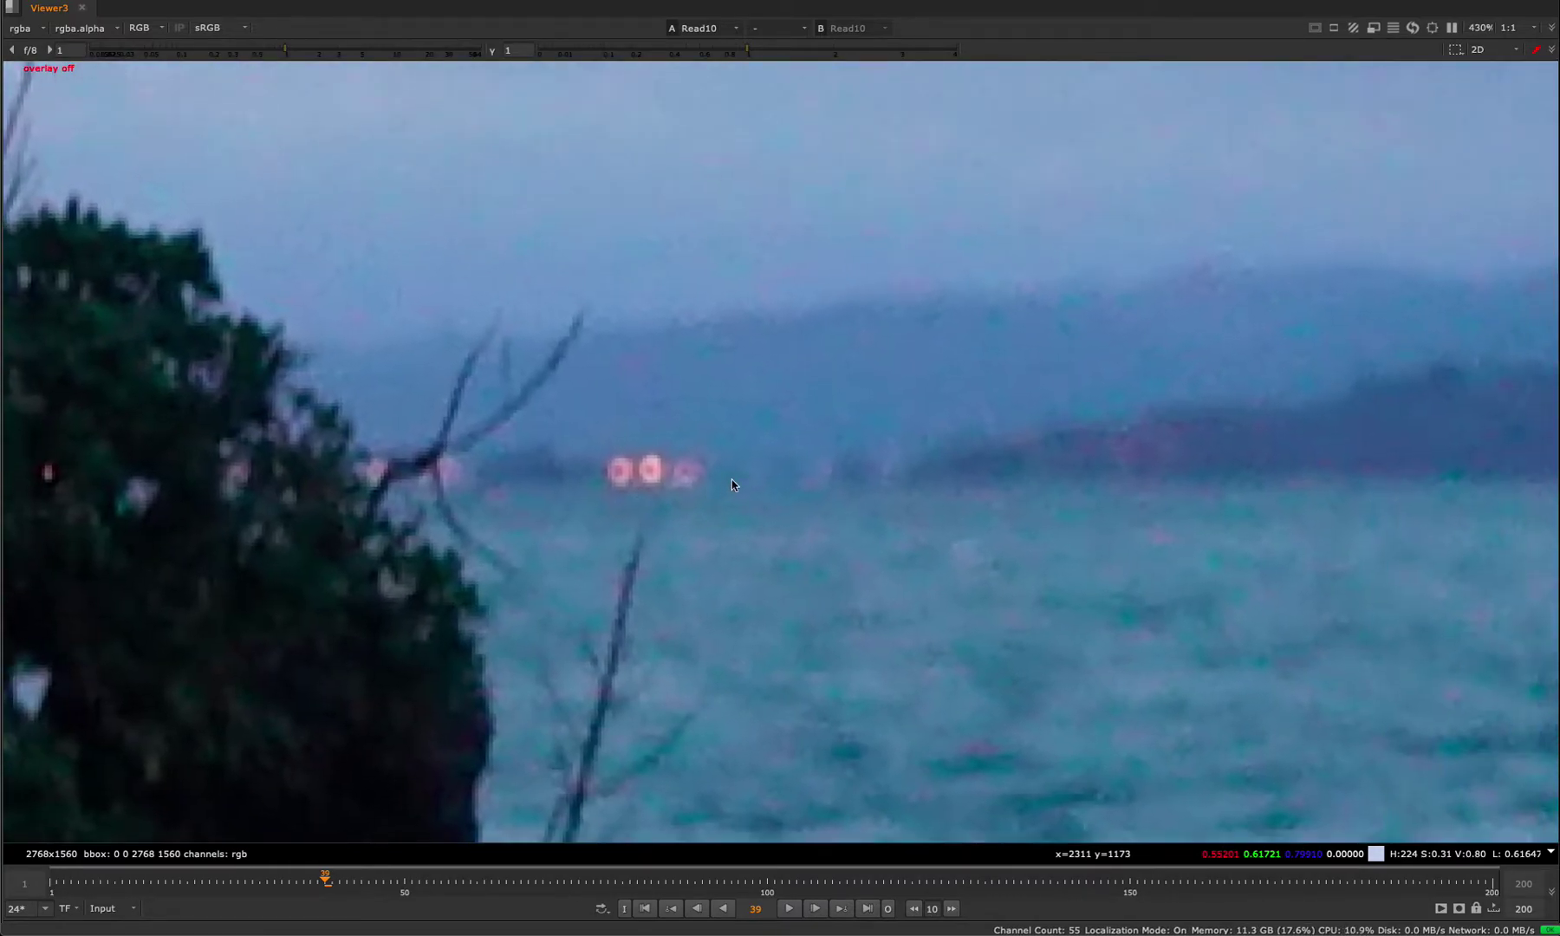
pyautogui.scroll(4, 972, 403)
pyautogui.scroll(-4, 1034, 432)
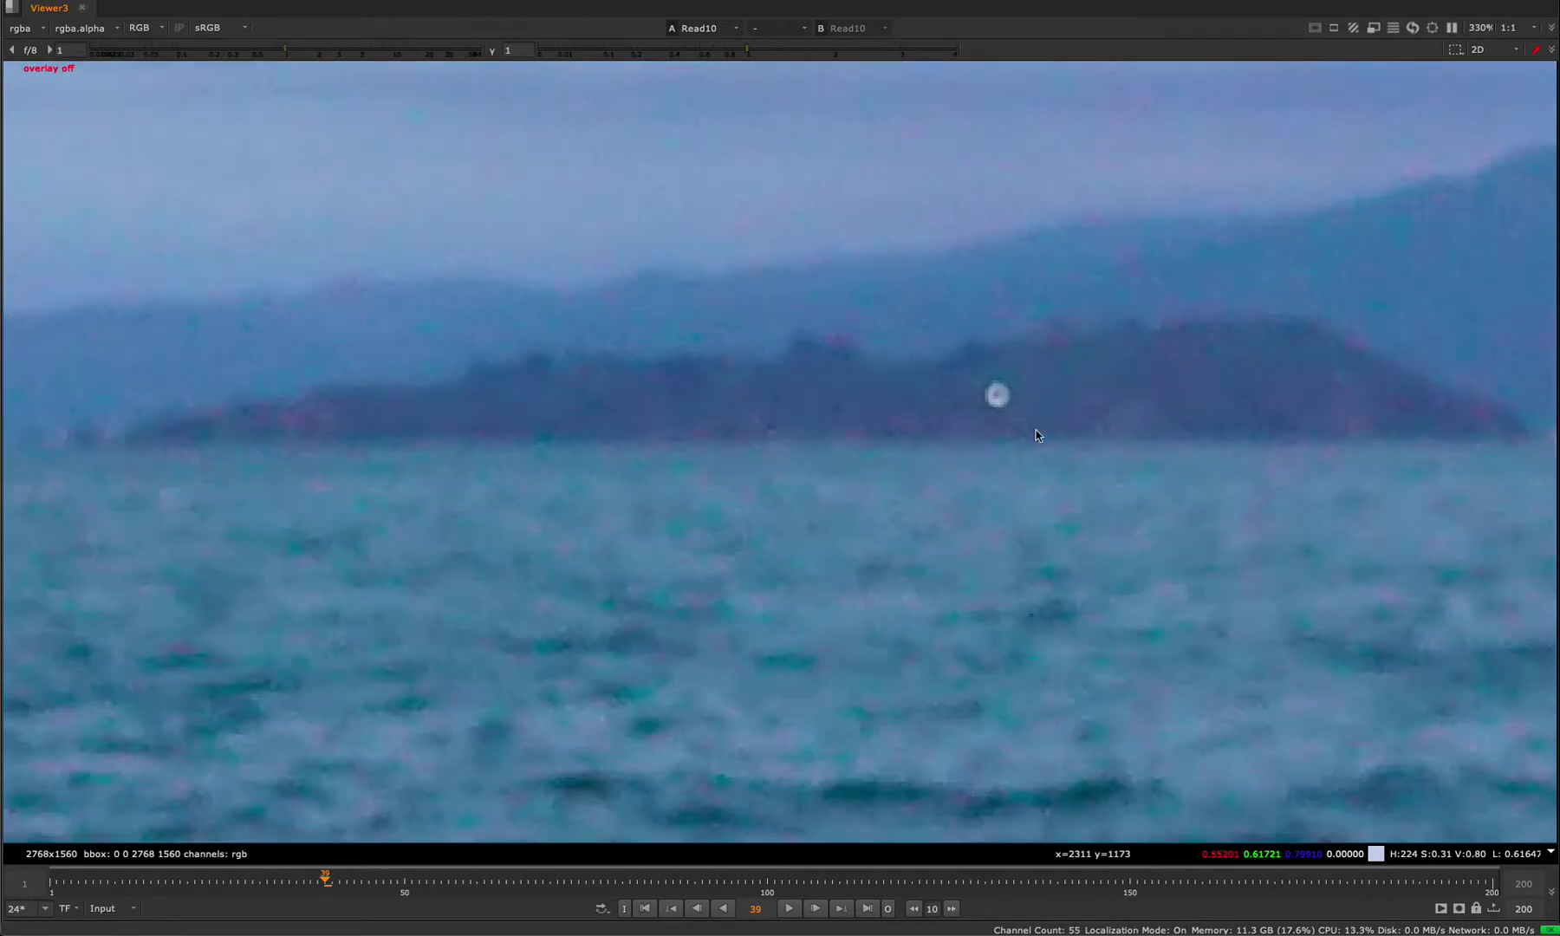
pyautogui.scroll(5, 964, 430)
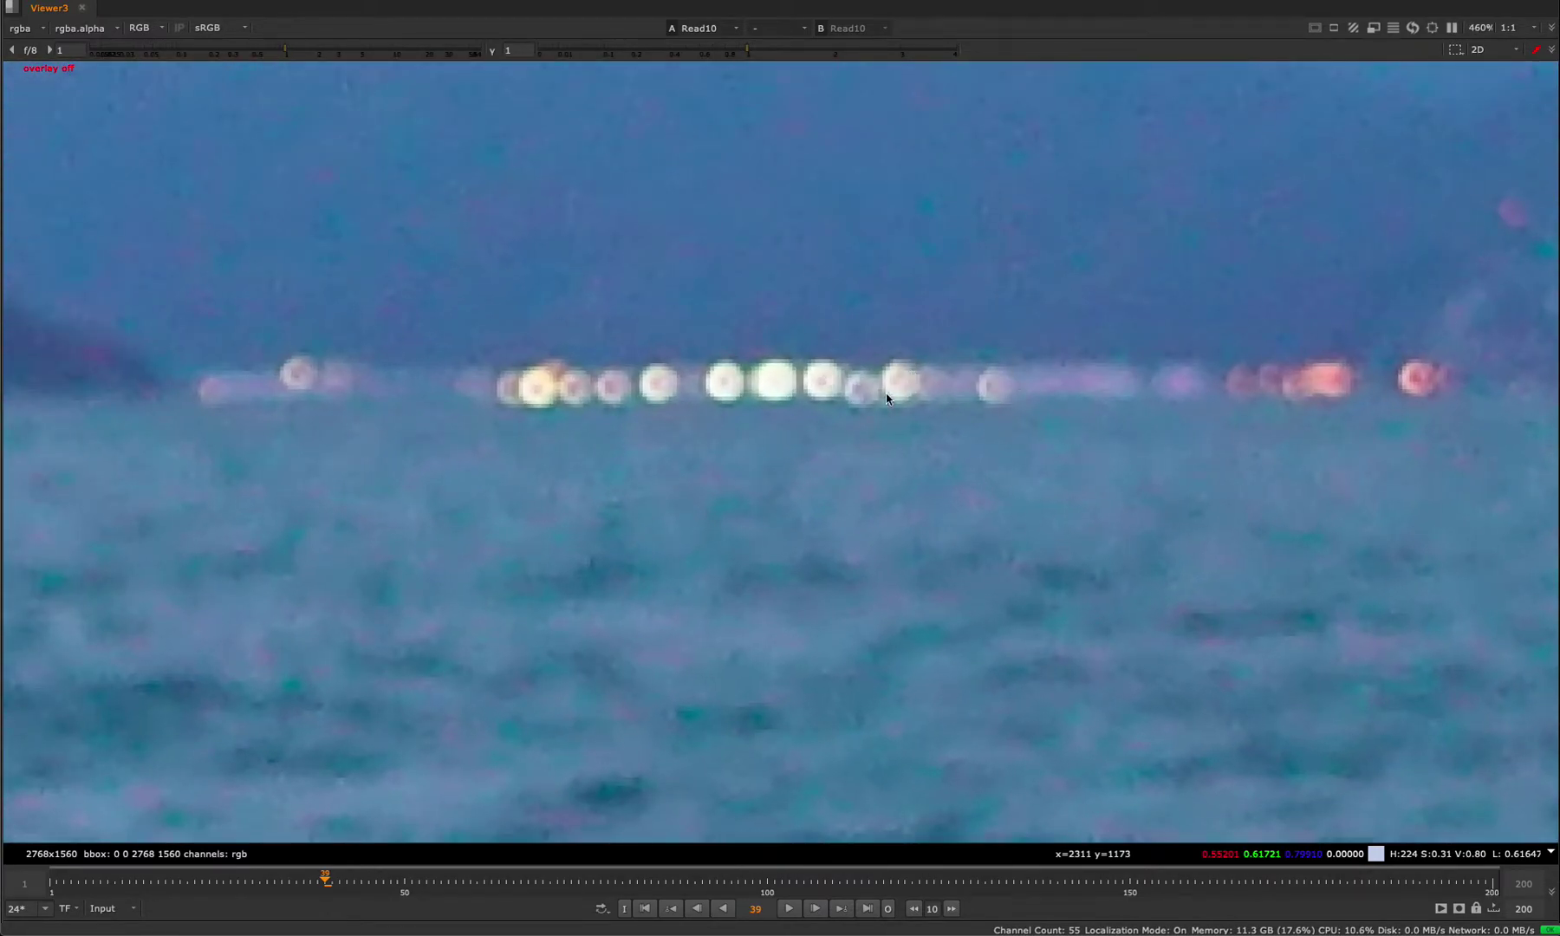
pyautogui.scroll(-6, 886, 398)
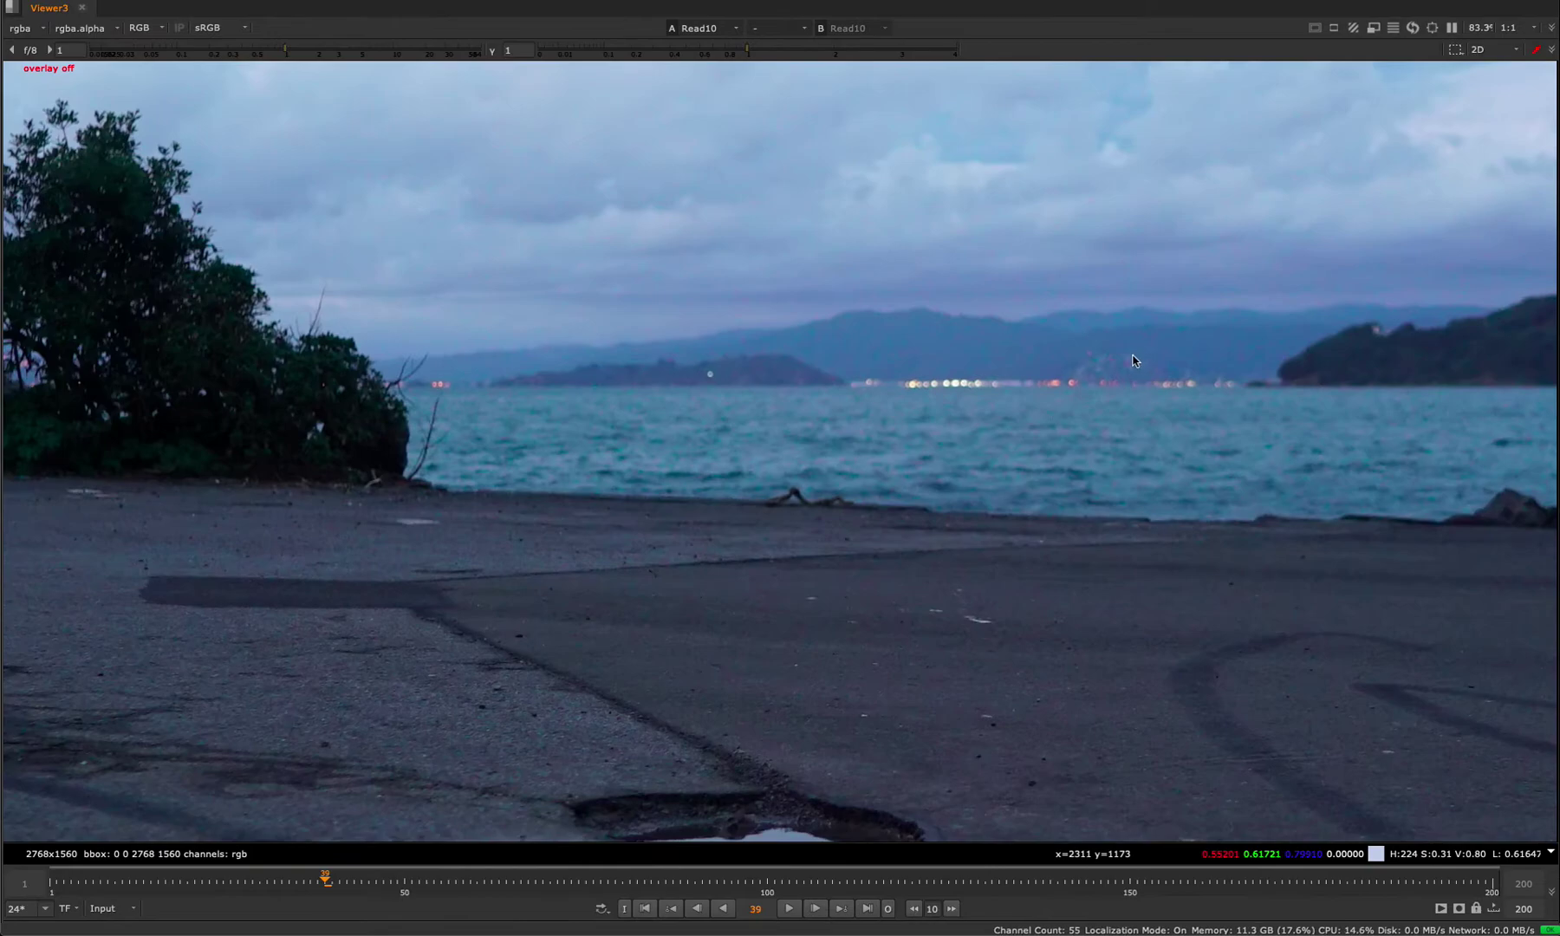
# Pan over to the rocks and zoom in and out to inspect them.
pyautogui.scroll(5, 1024, 523)
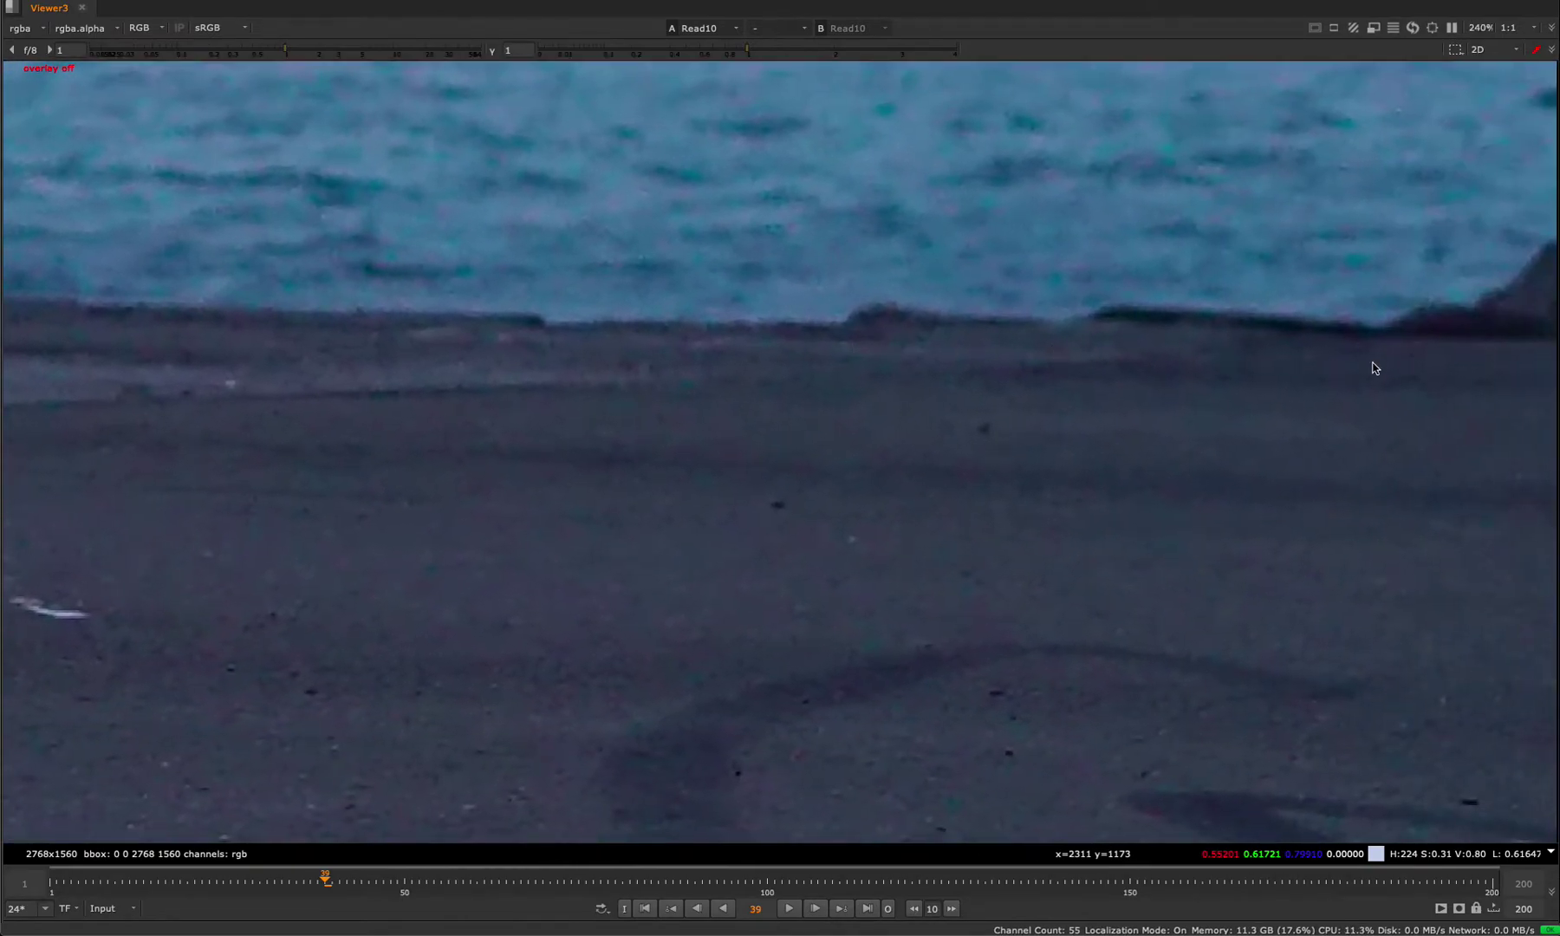
pyautogui.moveTo(1373, 369); pyautogui.dragTo(898, 526, button='middle')
pyautogui.scroll(3, 871, 463)
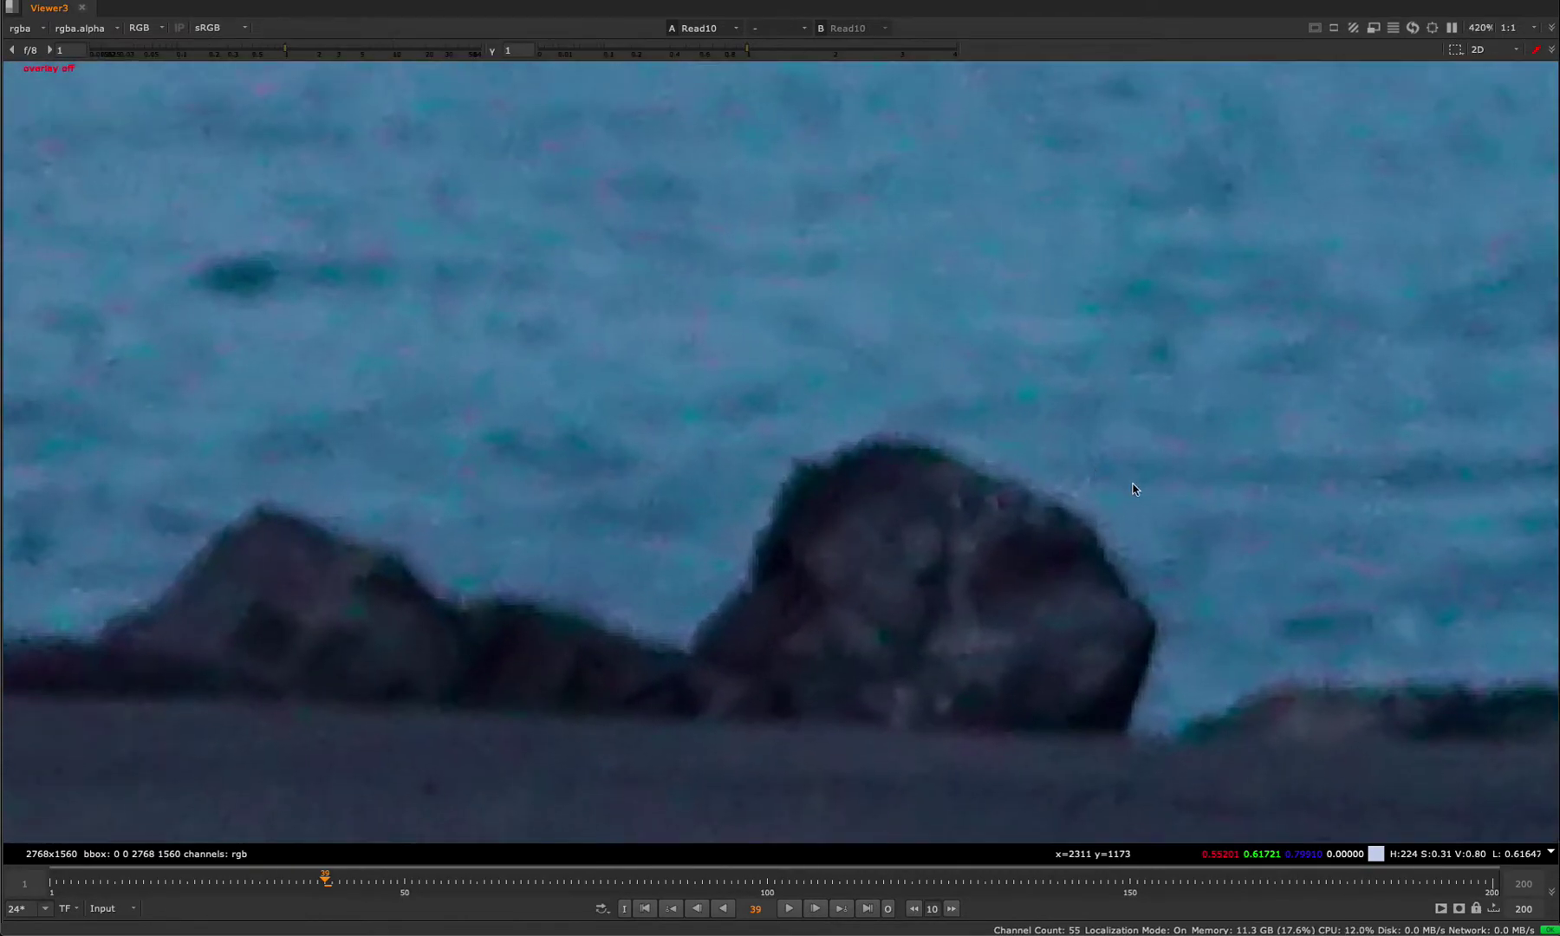
pyautogui.scroll(-4, 1134, 489)
pyautogui.scroll(4, 866, 413)
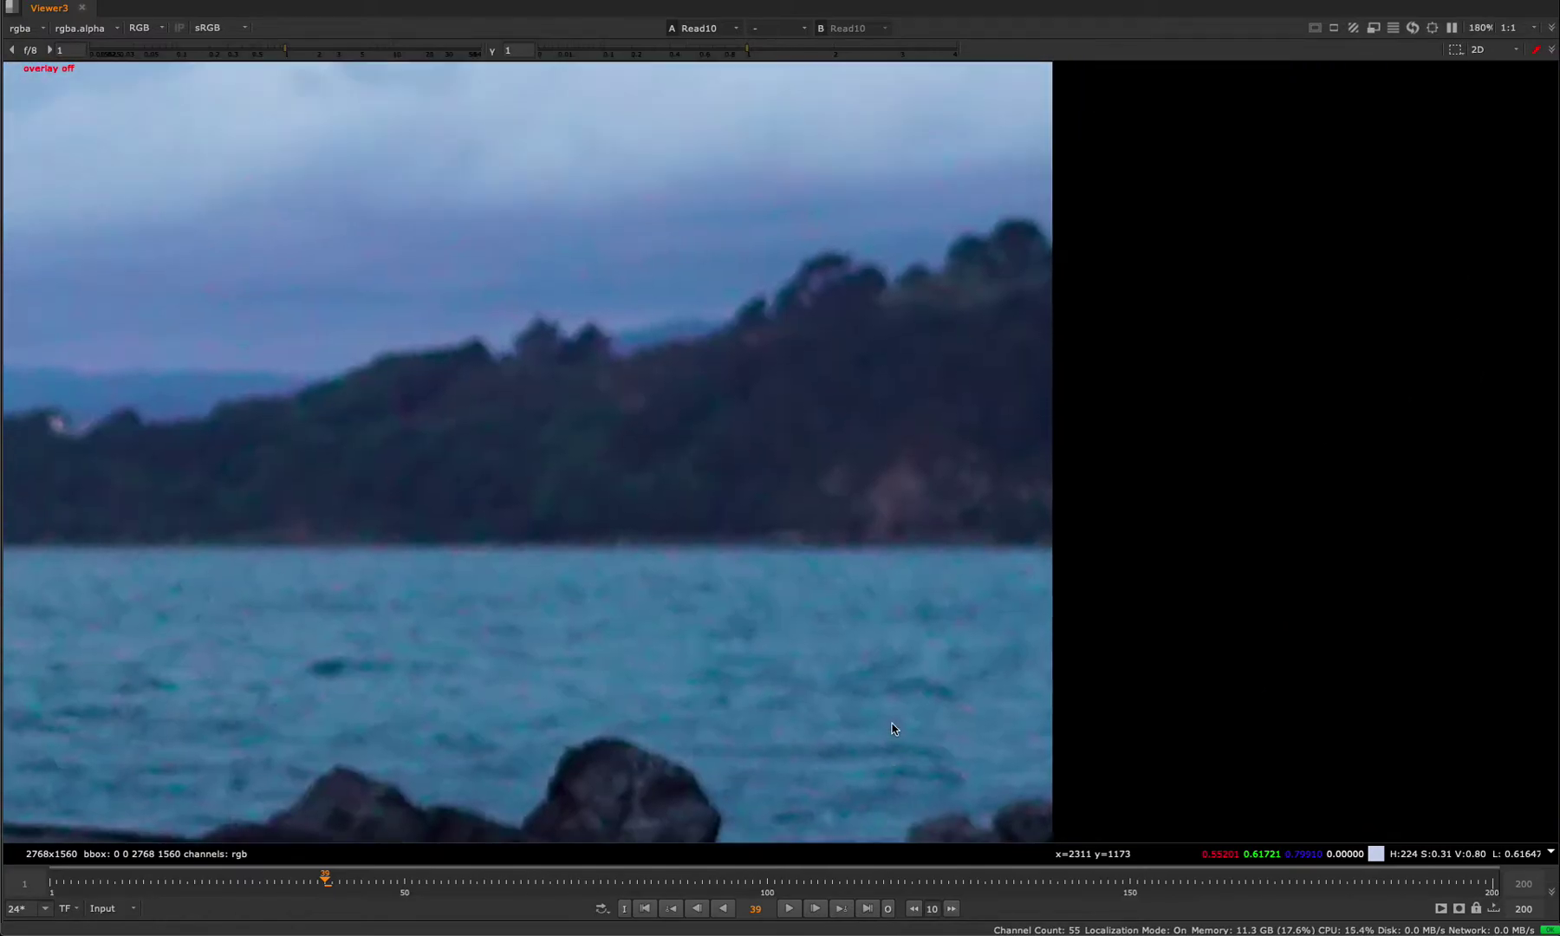
pyautogui.scroll(-6, 952, 465)
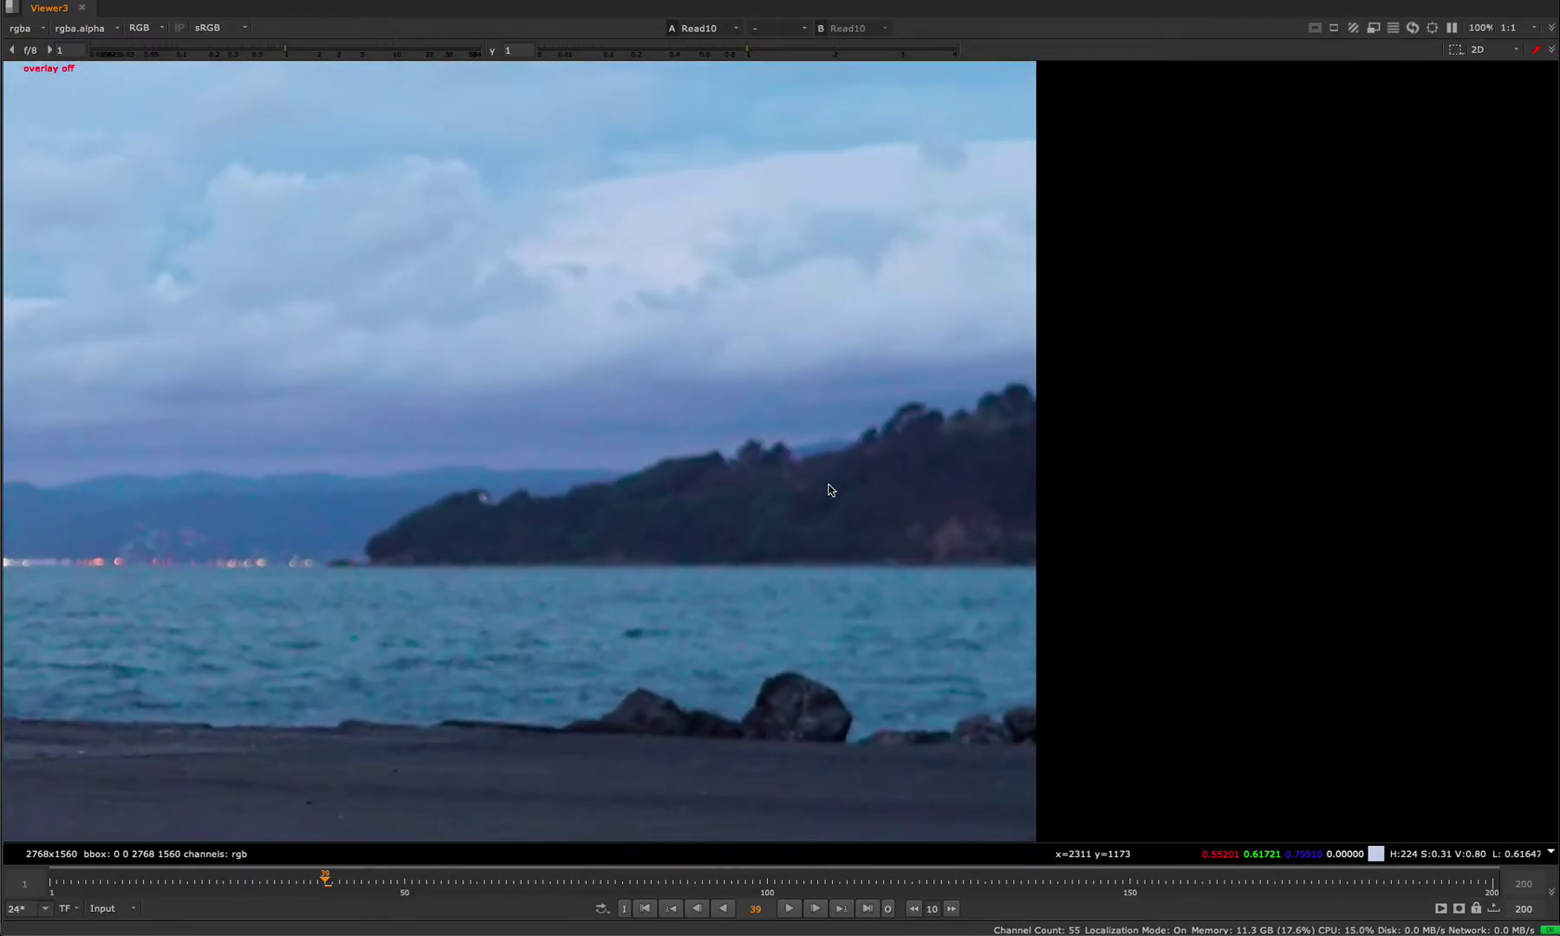
# Place the new Neutral_Three Read21 node beside Read12 in the backdrop and view it.
pyautogui.press('space')
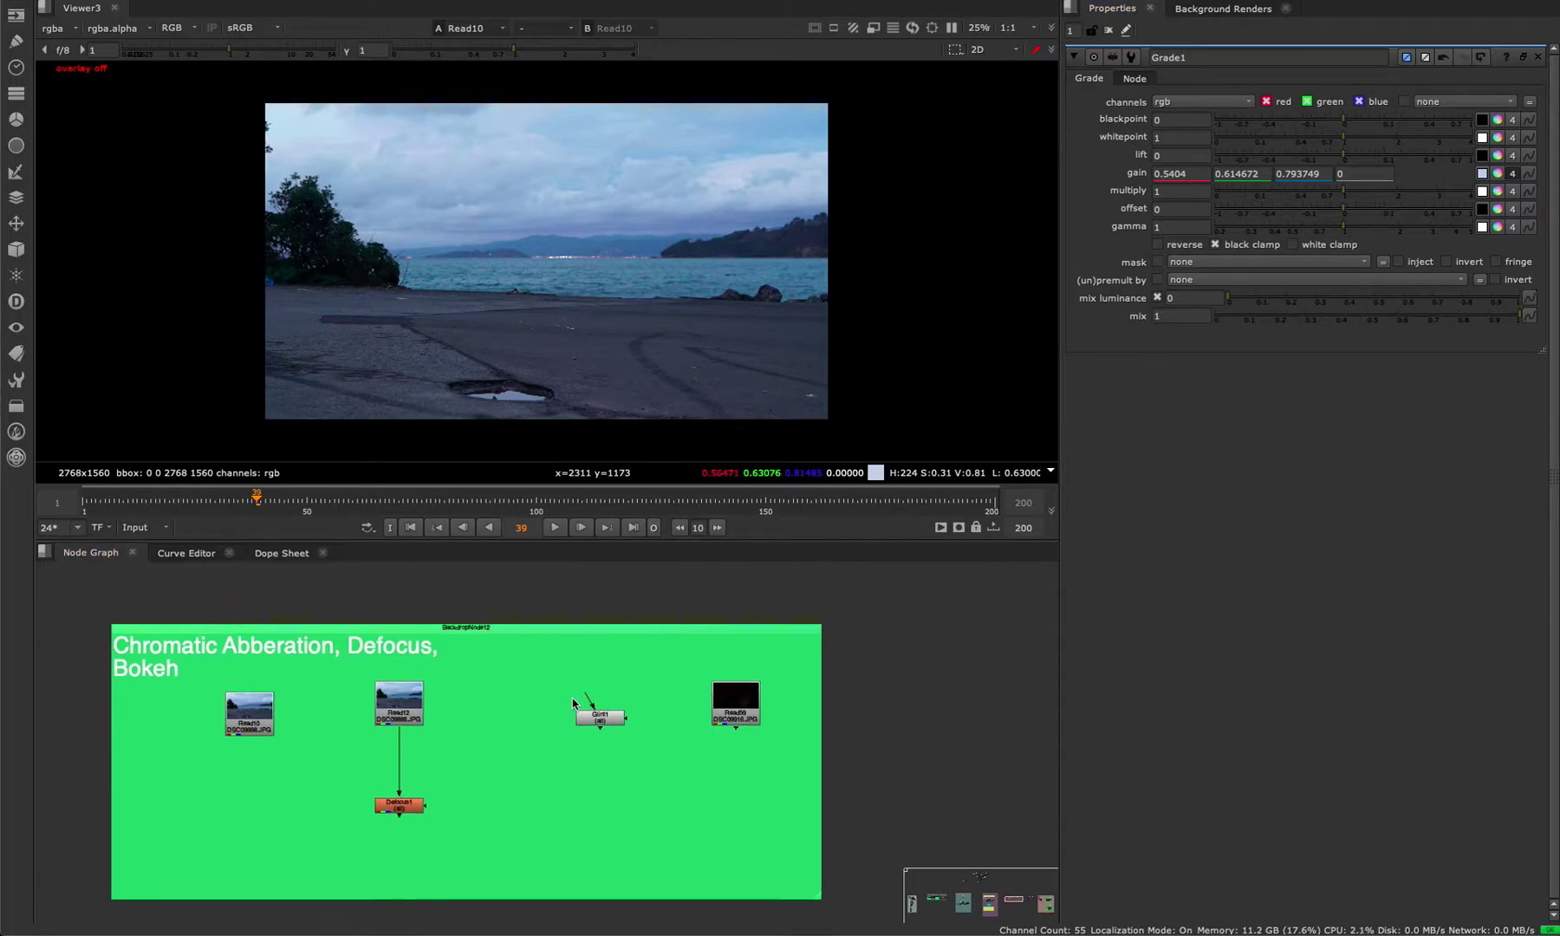
pyautogui.moveTo(464, 832); pyautogui.dragTo(491, 764)
pyautogui.doubleClick(491, 765)
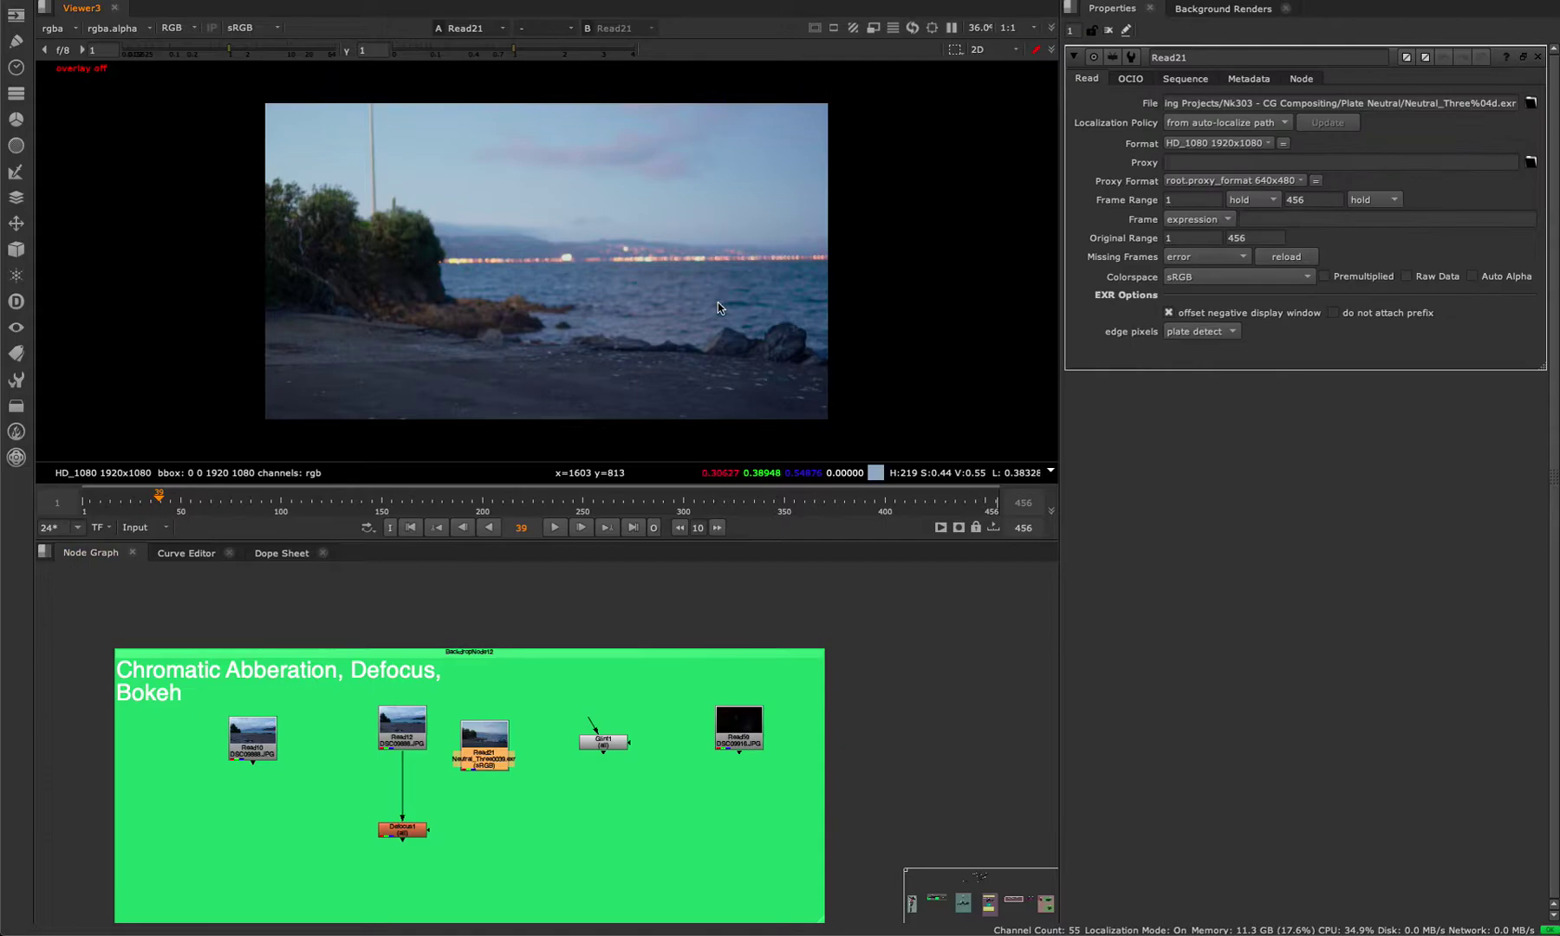
# Maximise the Viewer and zoom in and out on Read21's distant city lights.
pyautogui.press('space')
pyautogui.scroll(5, 806, 361)
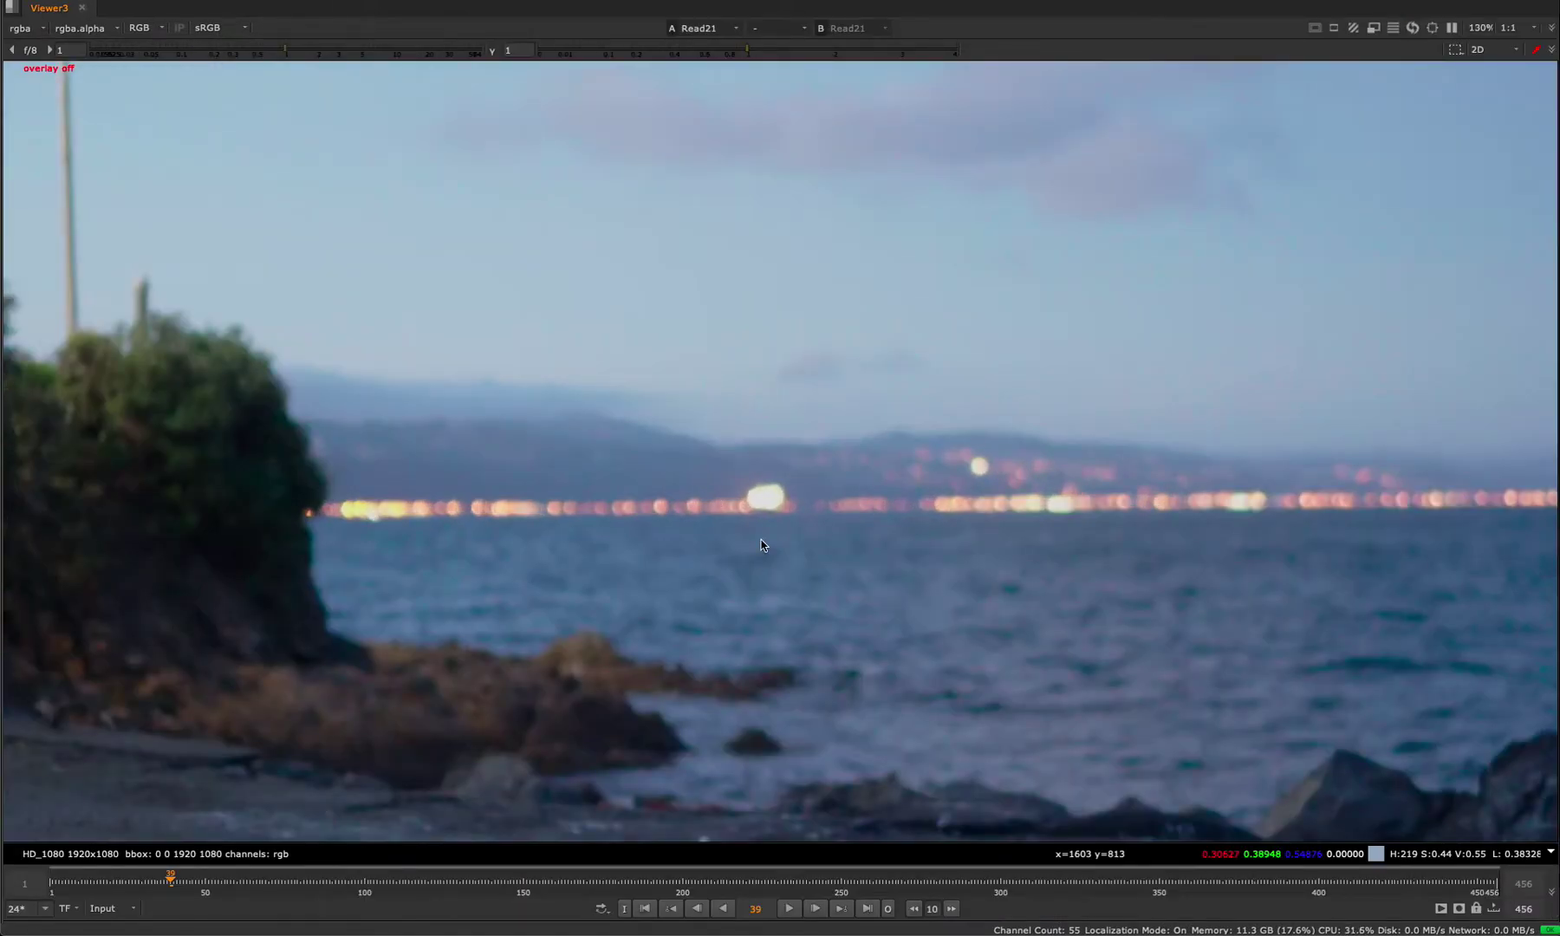
pyautogui.moveTo(763, 544); pyautogui.dragTo(820, 435, button='middle')
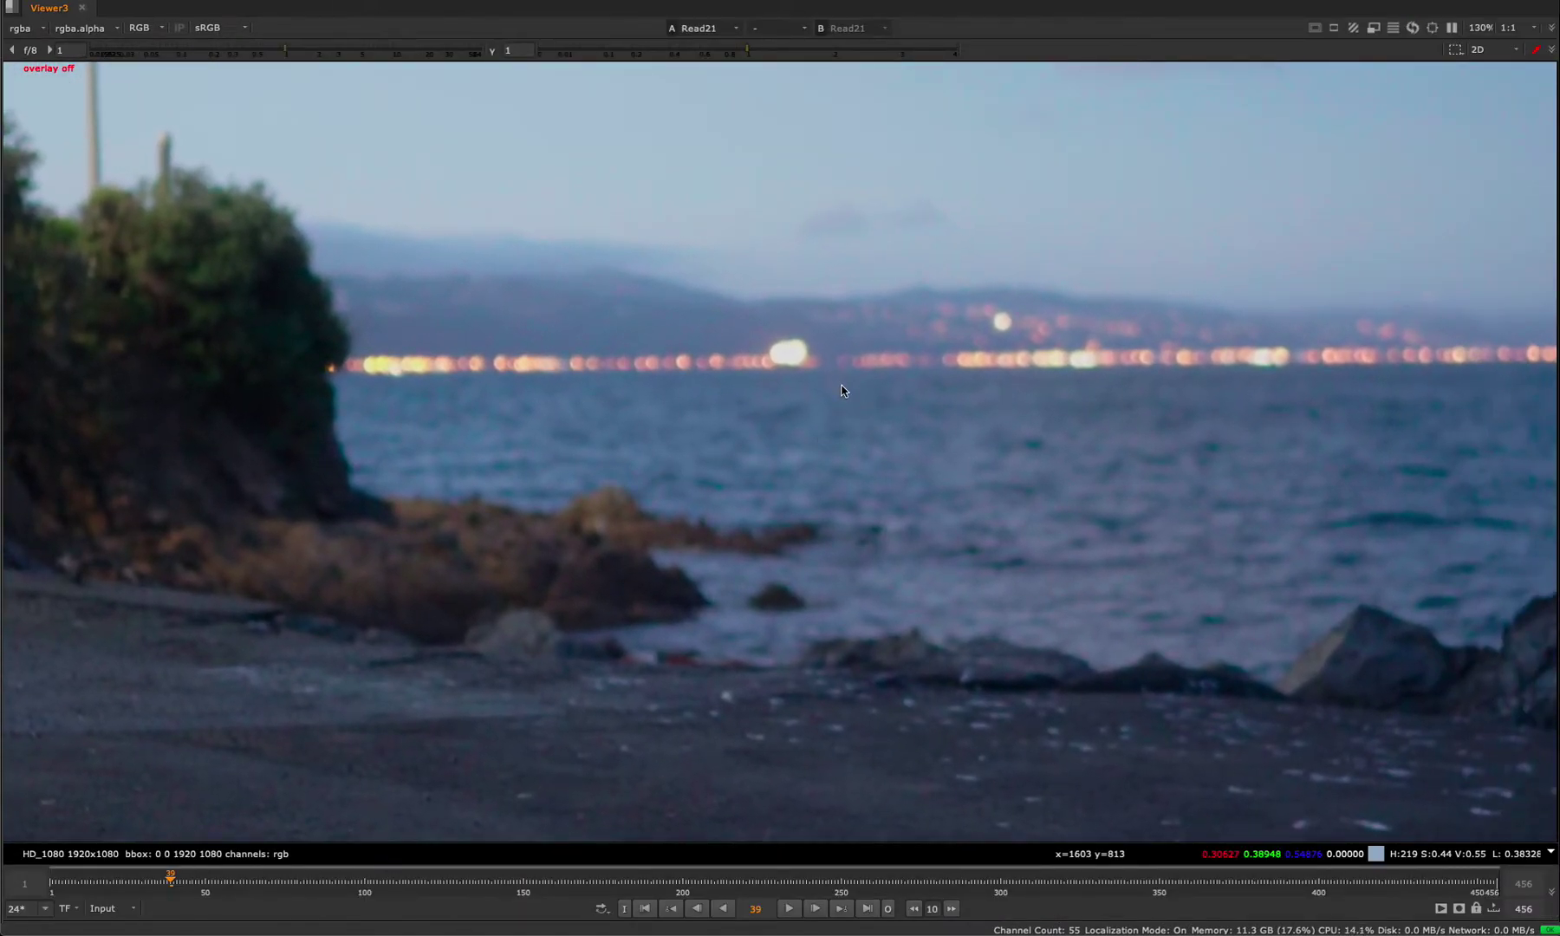
pyautogui.scroll(8, 846, 388)
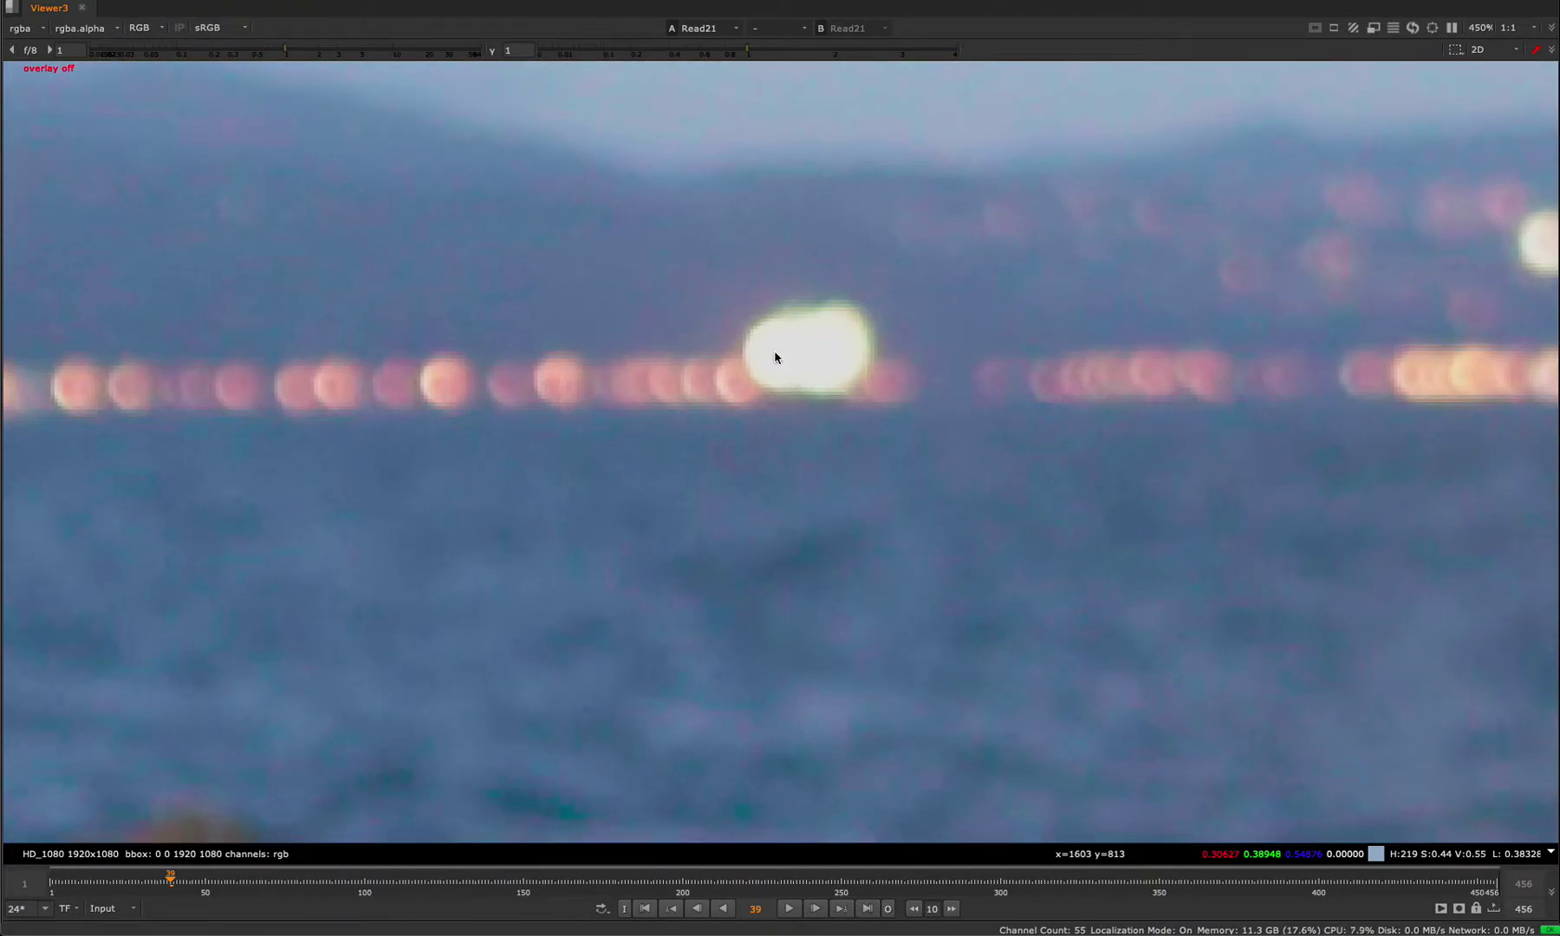
pyautogui.scroll(-5, 776, 357)
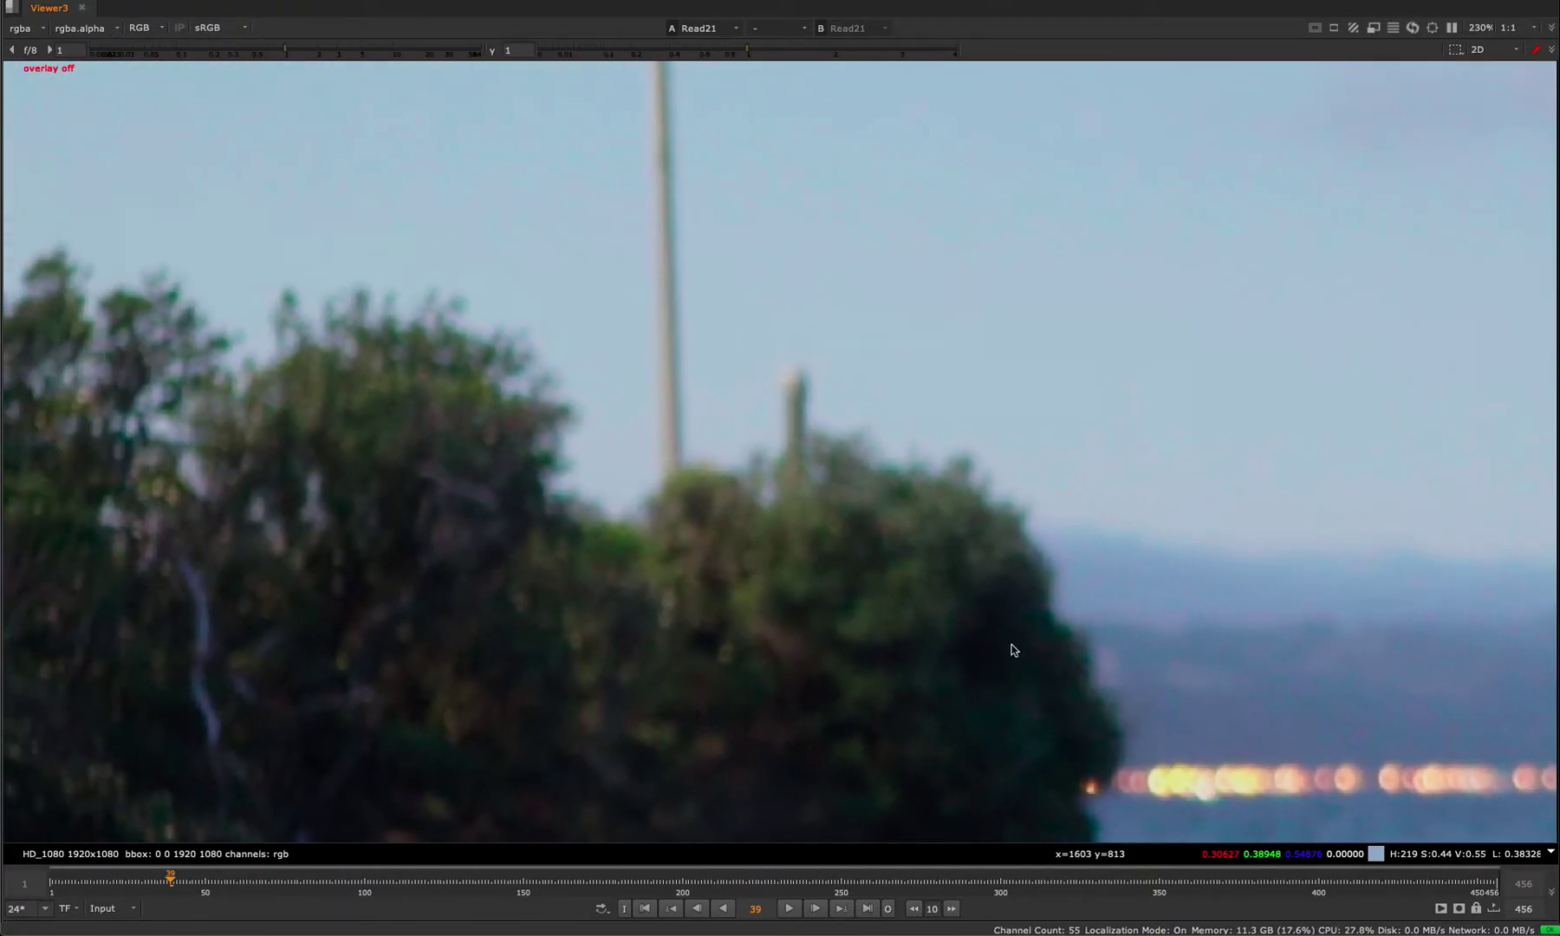
pyautogui.scroll(8, 999, 400)
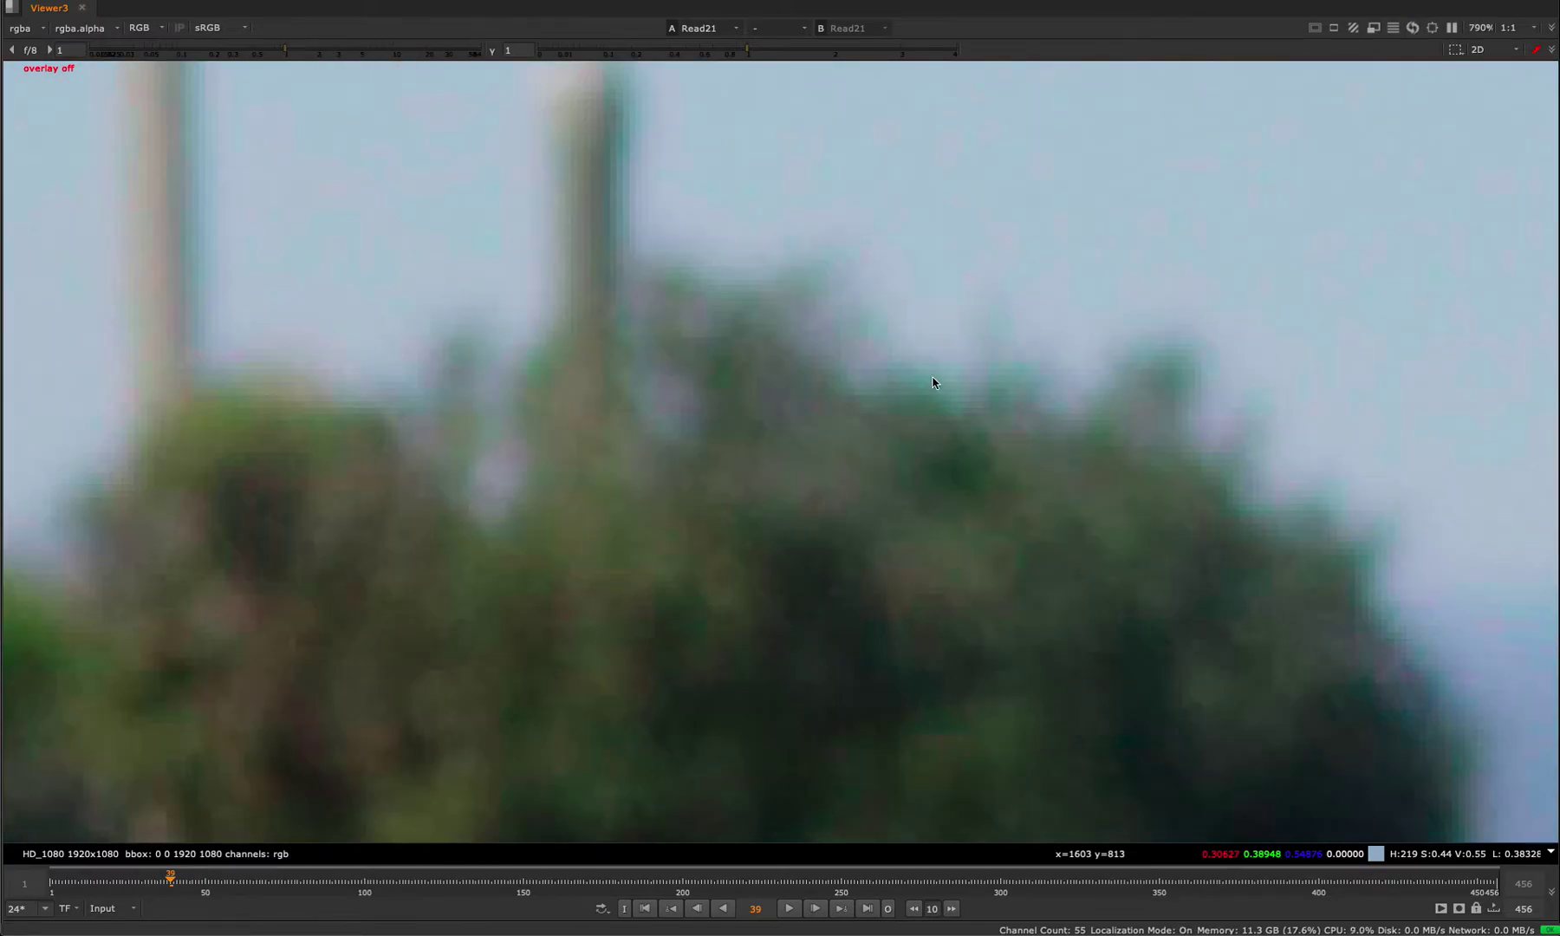
pyautogui.scroll(-6, 933, 382)
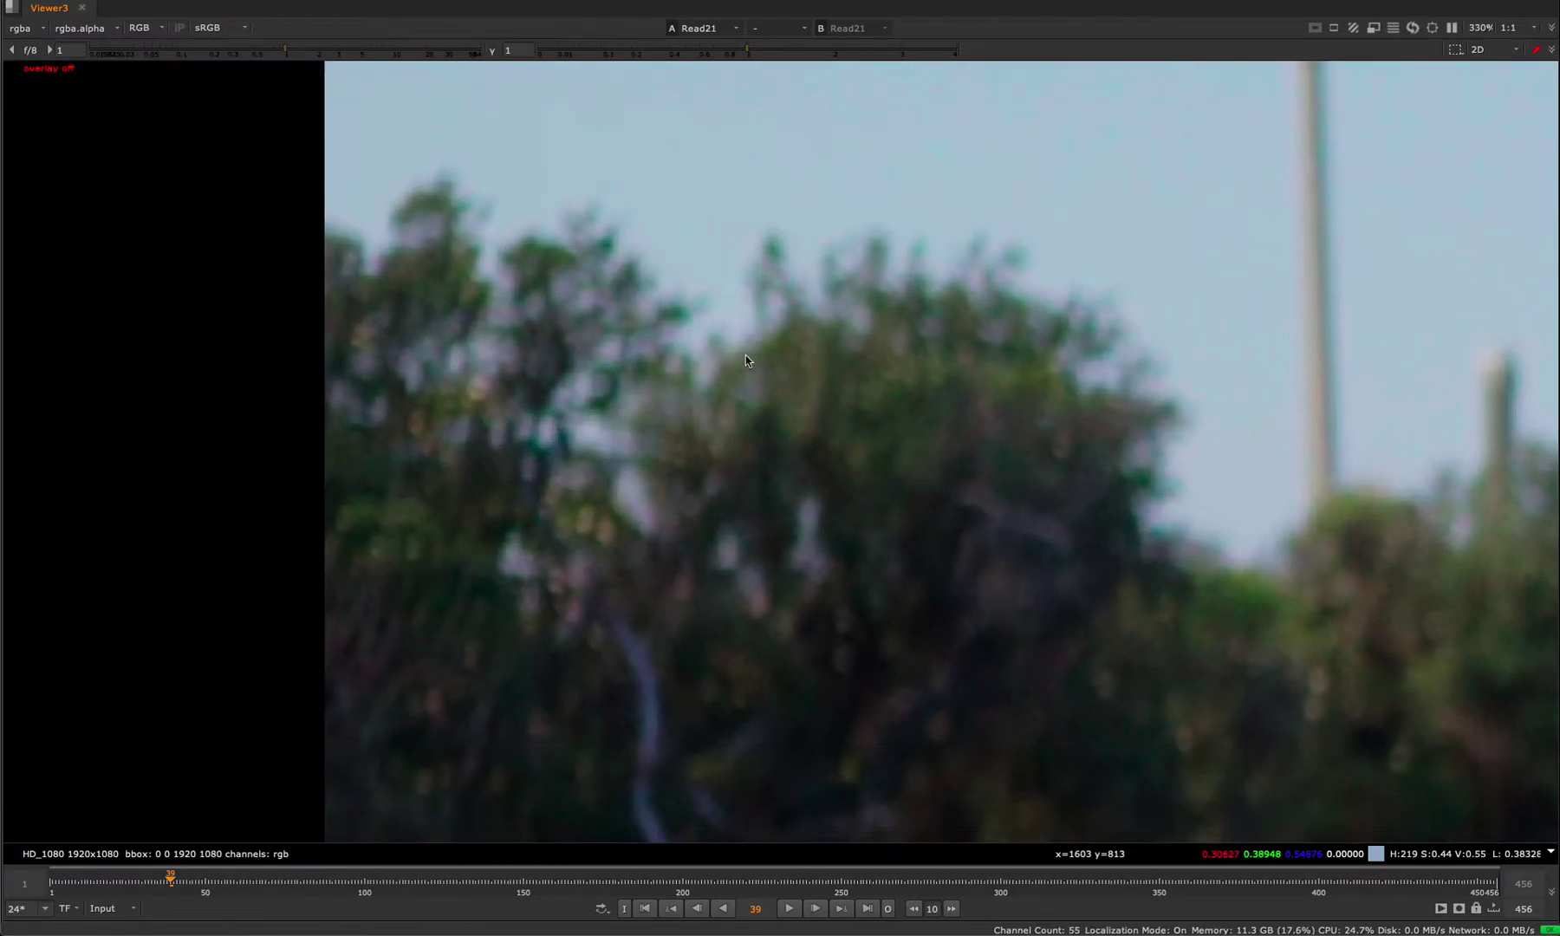
pyautogui.scroll(6, 746, 360)
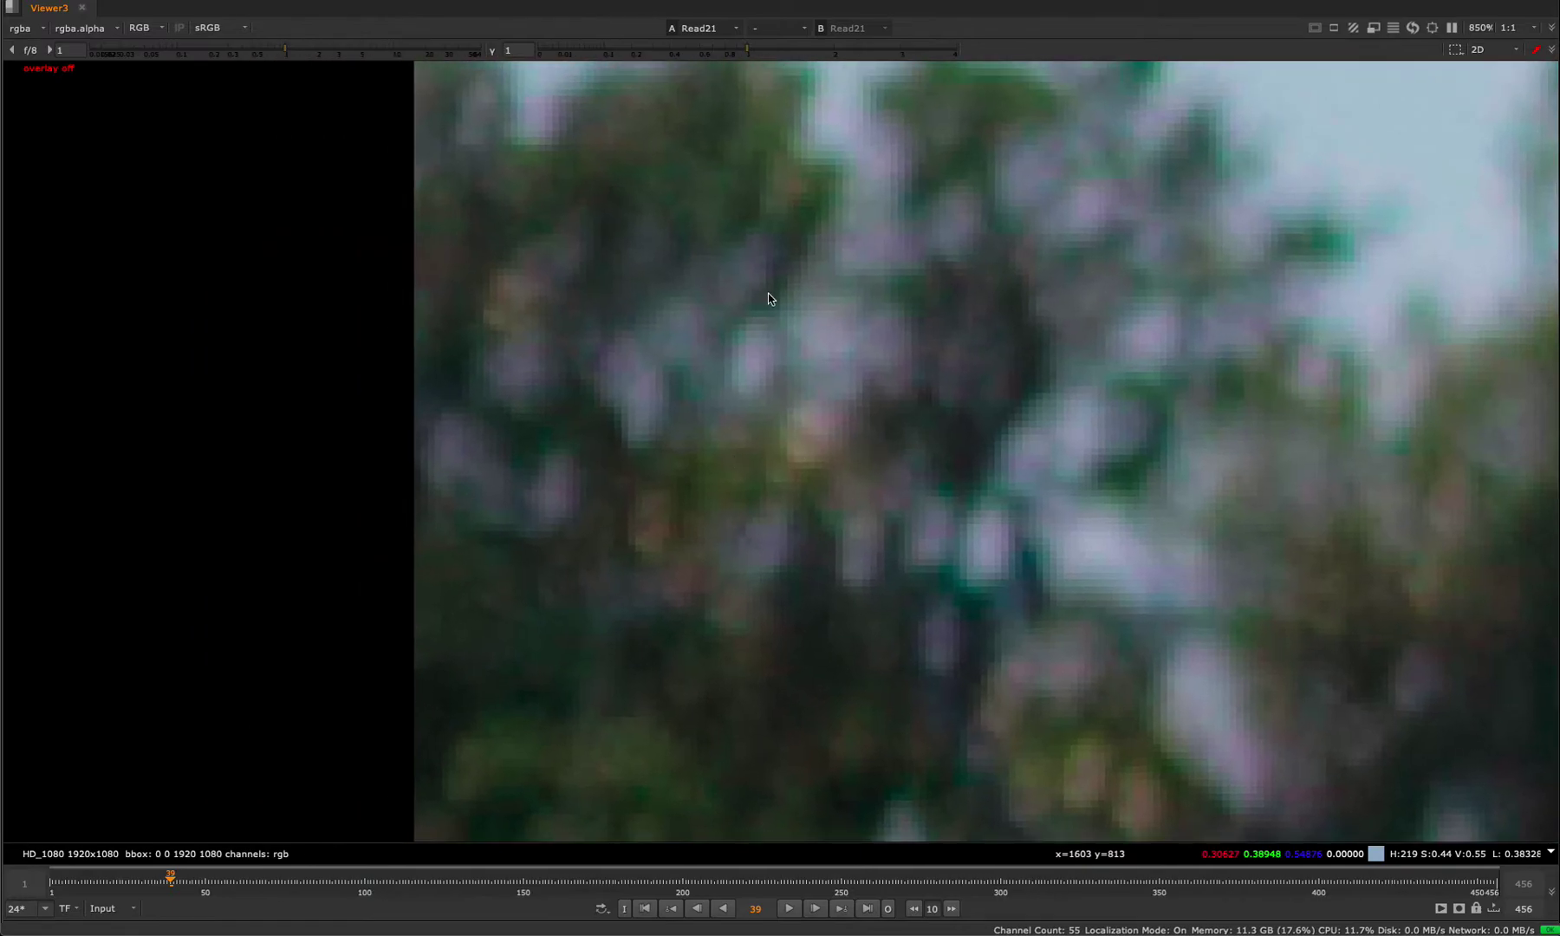
pyautogui.scroll(-4, 768, 295)
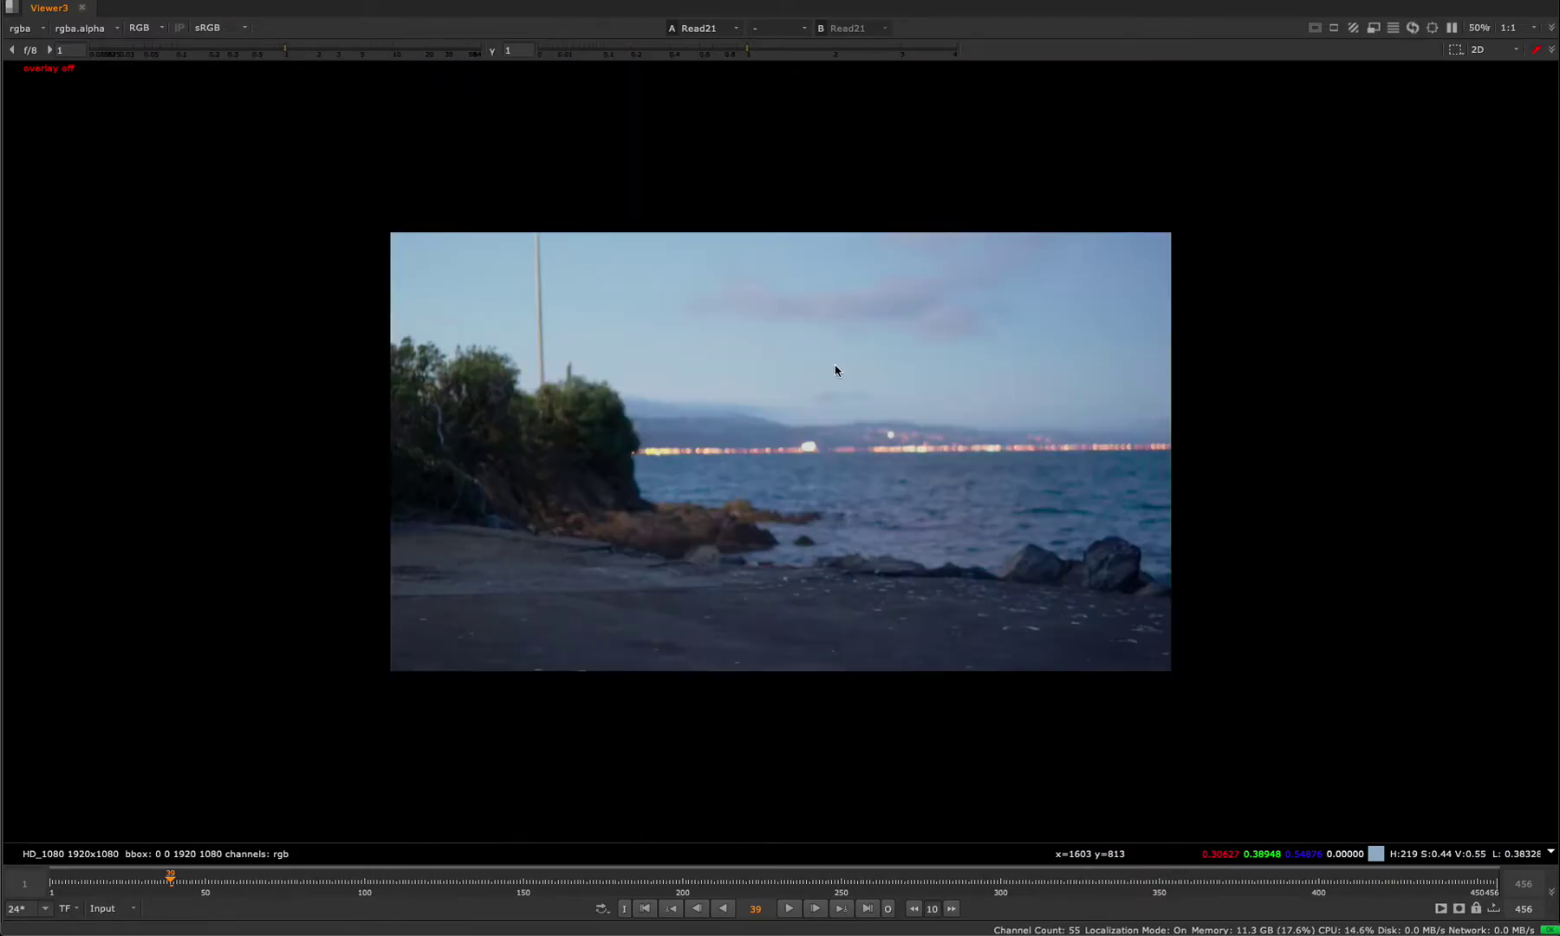
pyautogui.scroll(10, 1149, 373)
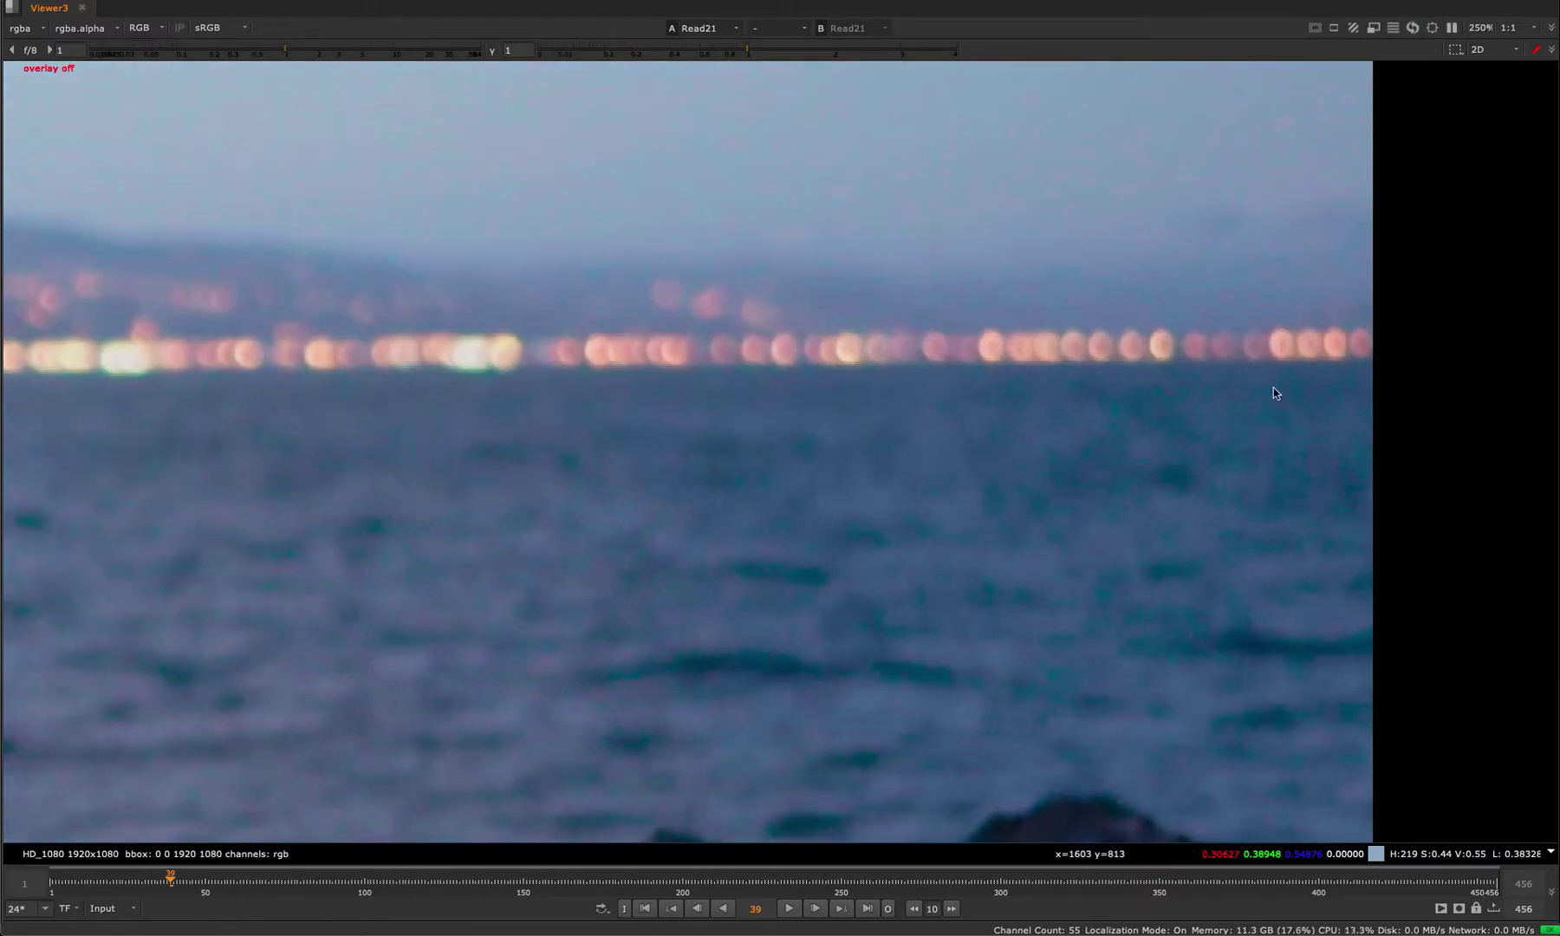
pyautogui.scroll(-10, 1274, 393)
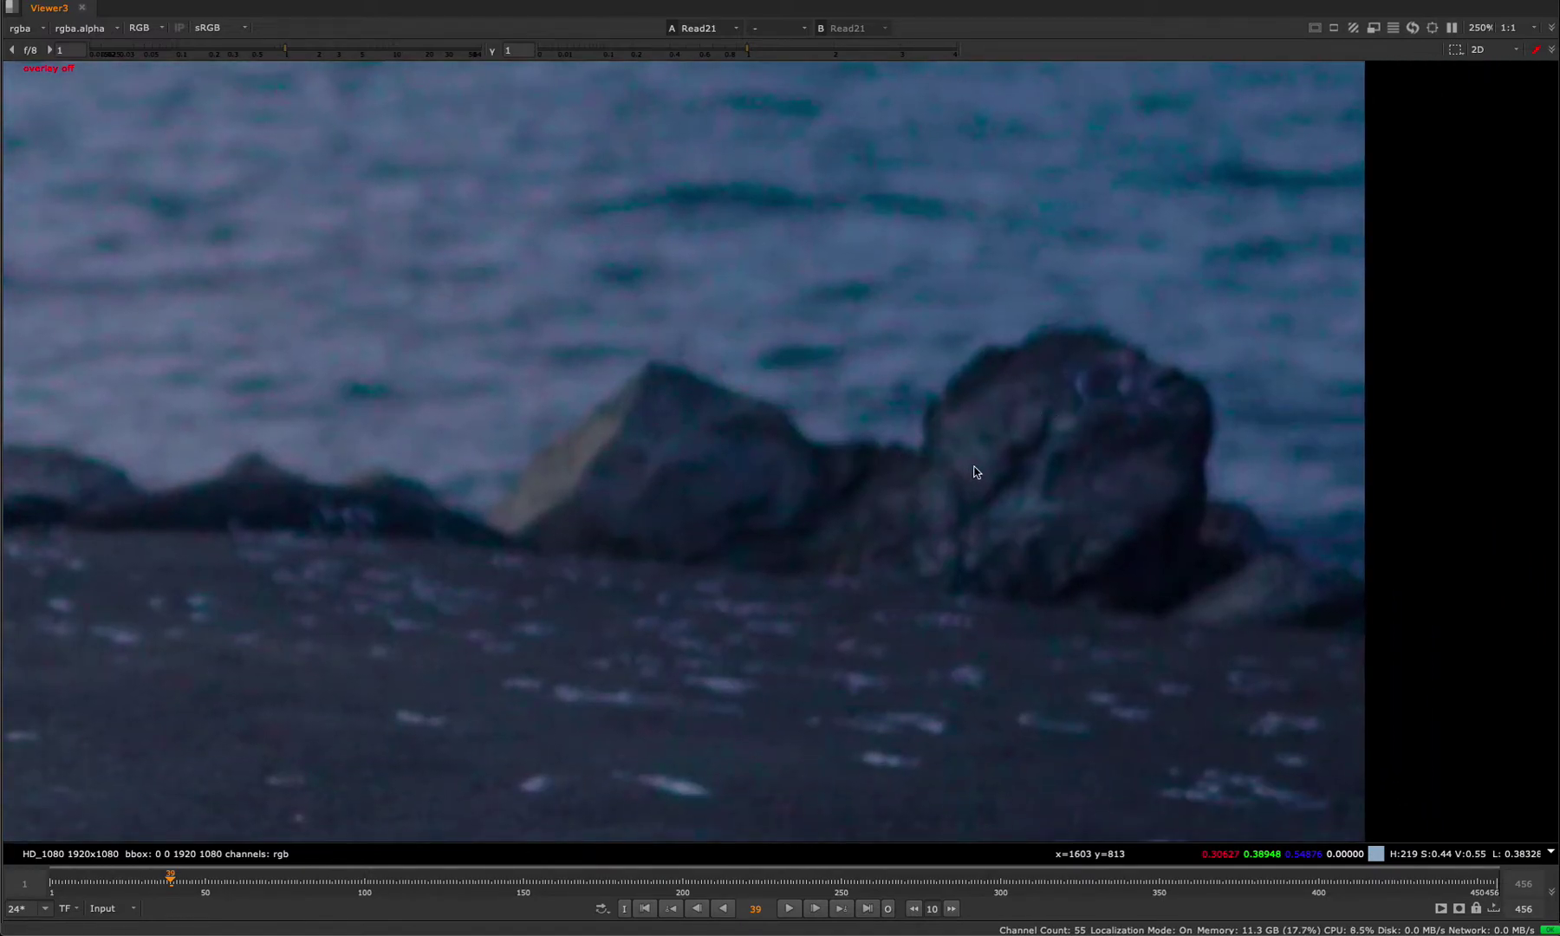
# Pan and zoom across Read21's trees and rocks to check defocus and fringing.
pyautogui.hscroll(5, 986, 418)
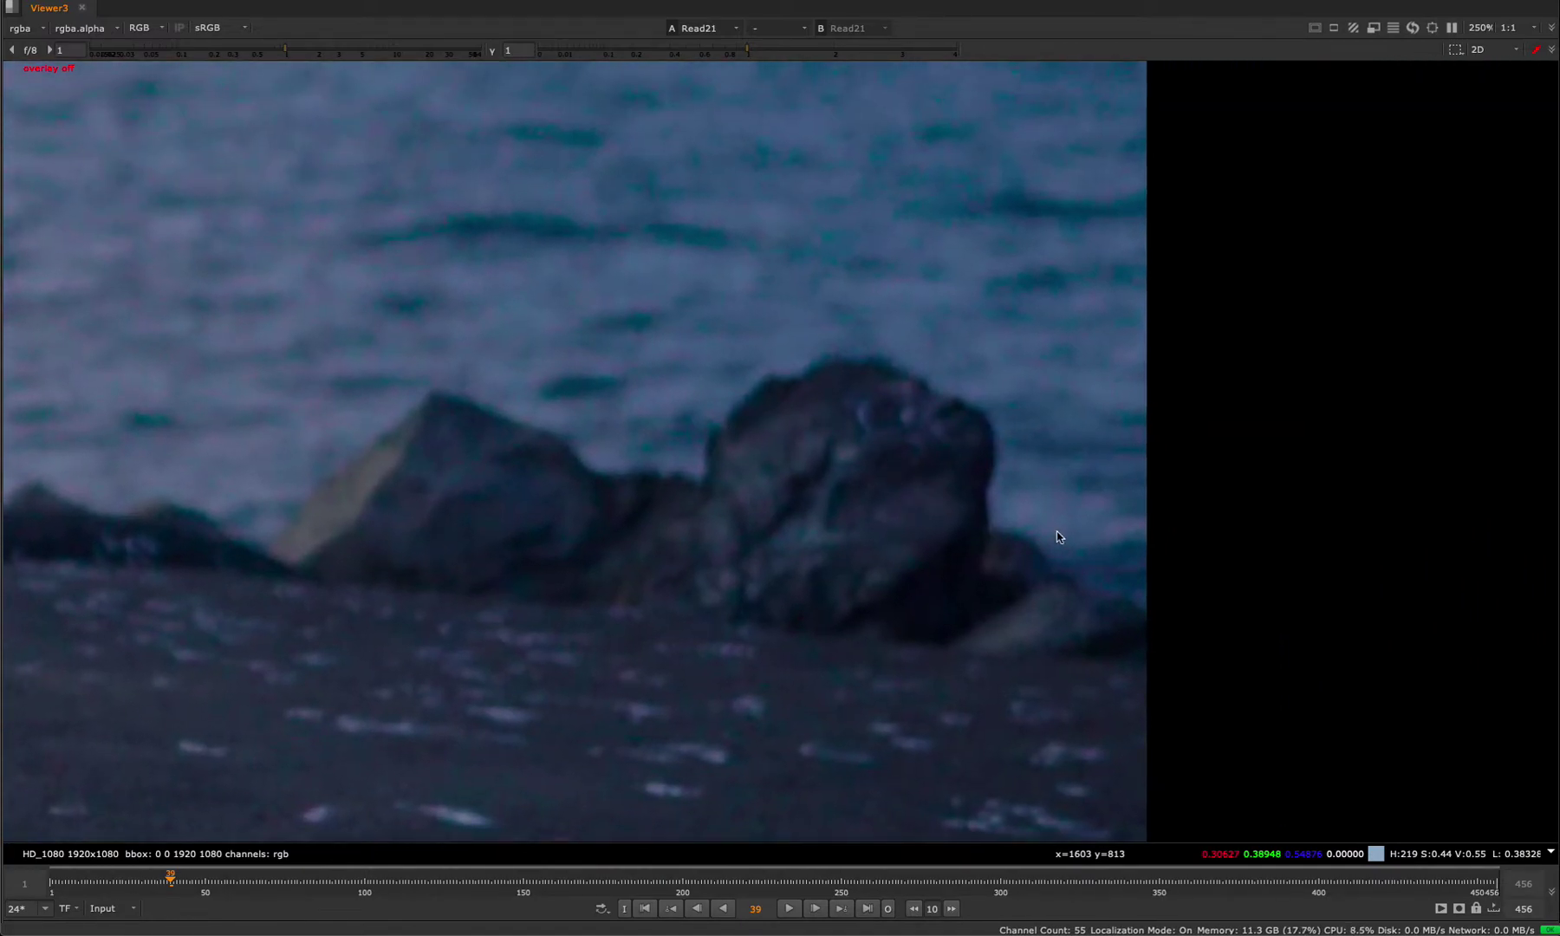
pyautogui.scroll(-2, 1058, 537)
pyautogui.scroll(2, 1065, 453)
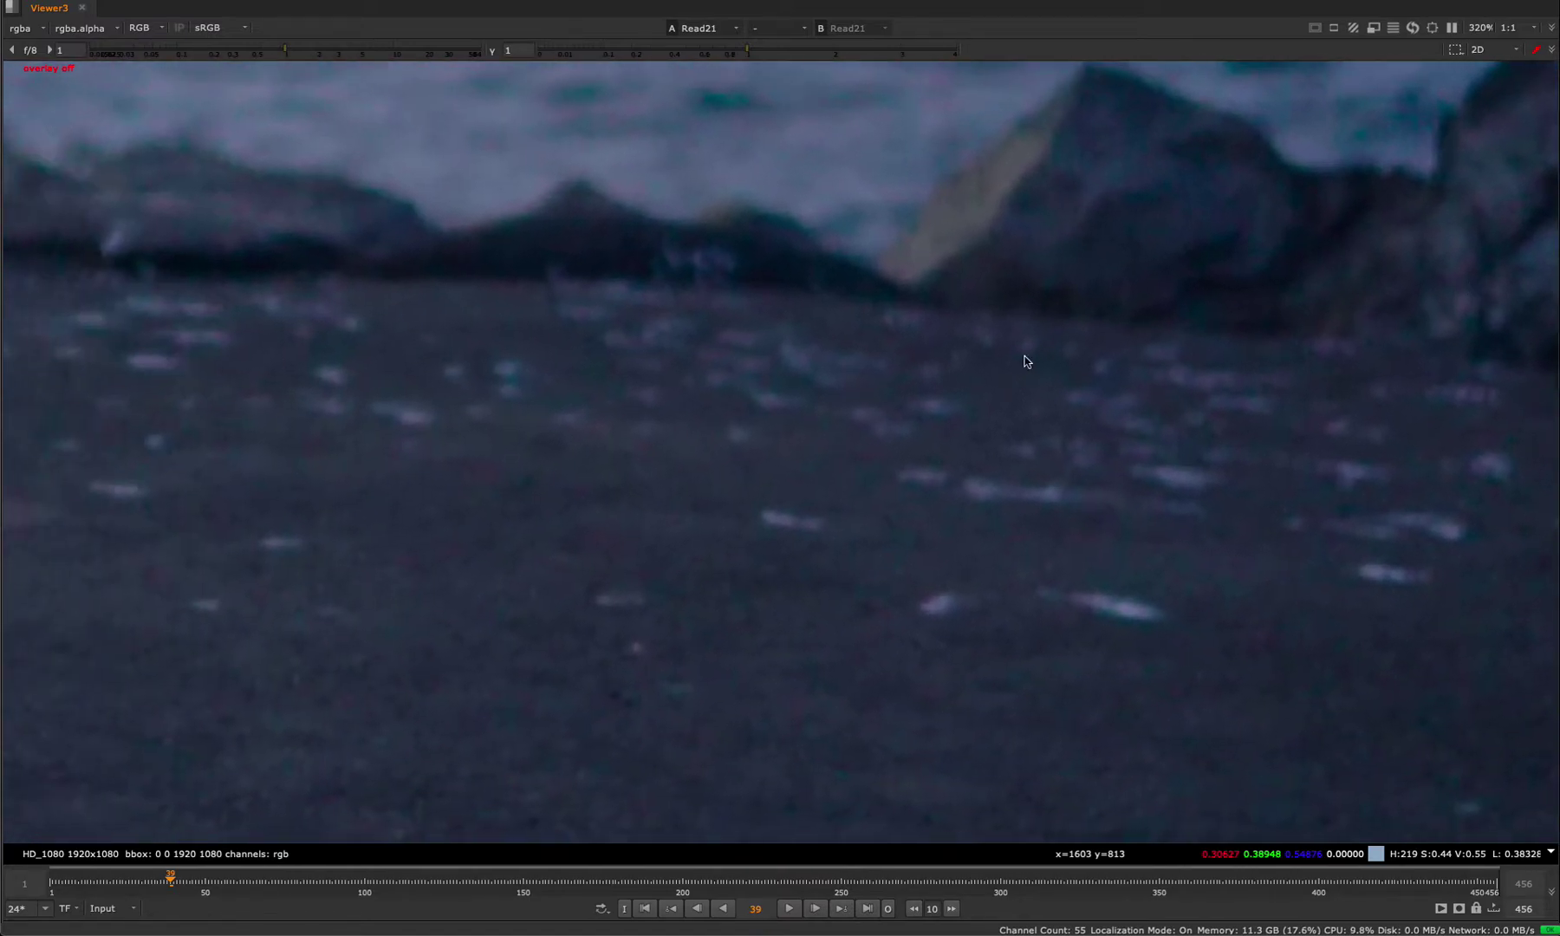
pyautogui.scroll(3, 1025, 361)
pyautogui.moveTo(1310, 431); pyautogui.dragTo(1098, 361, button='middle')
pyautogui.scroll(2, 989, 403)
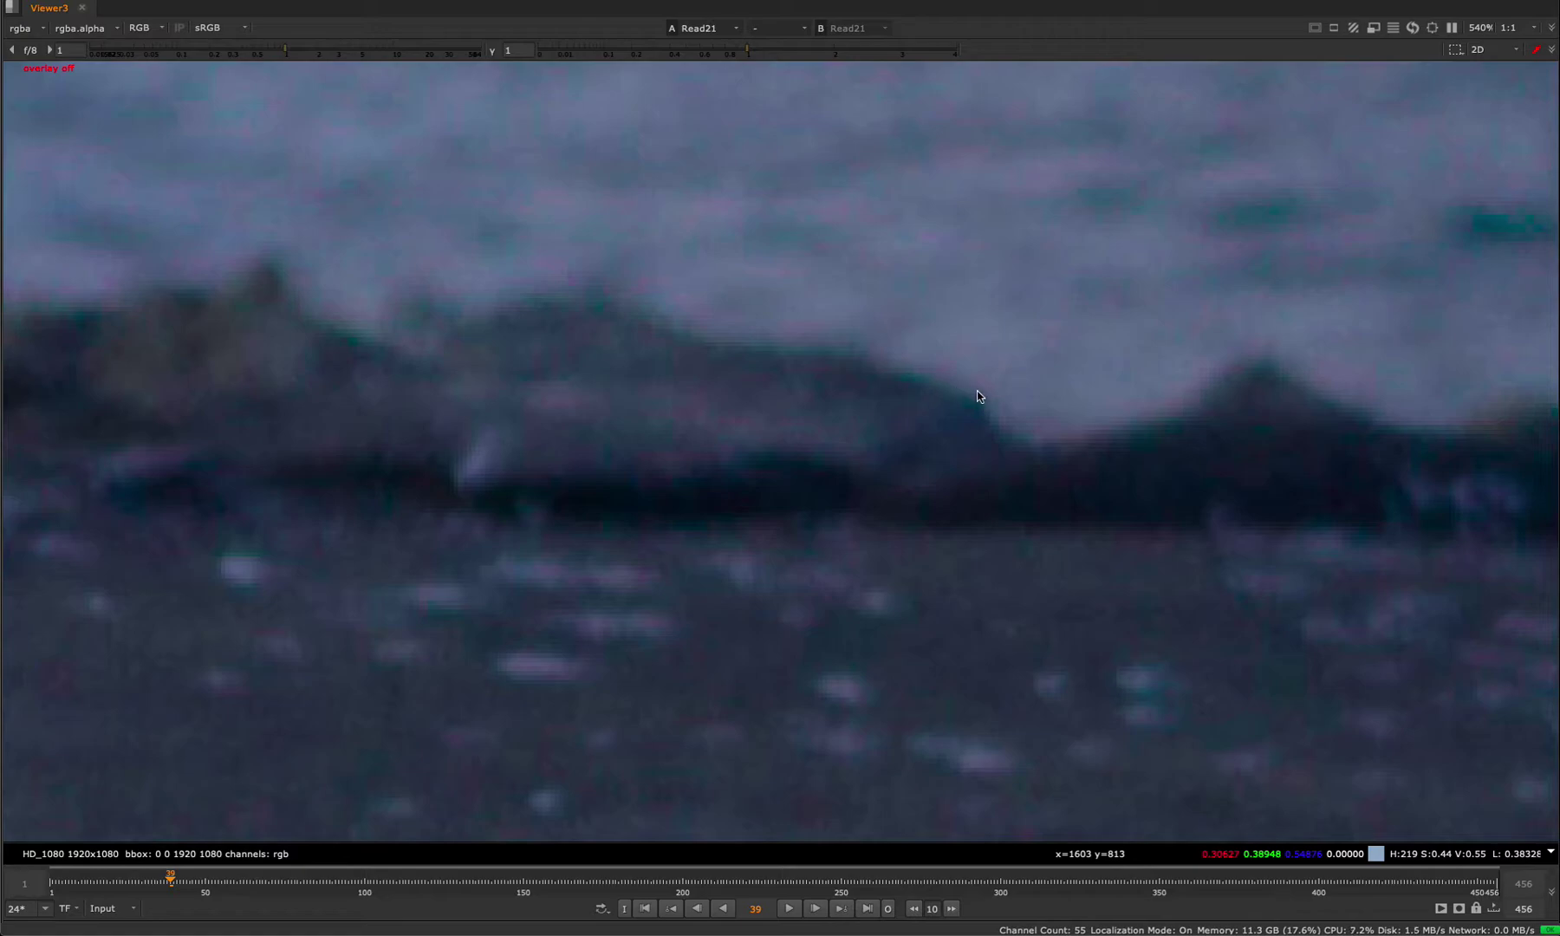
pyautogui.moveTo(963, 392); pyautogui.dragTo(1282, 442, button='middle')
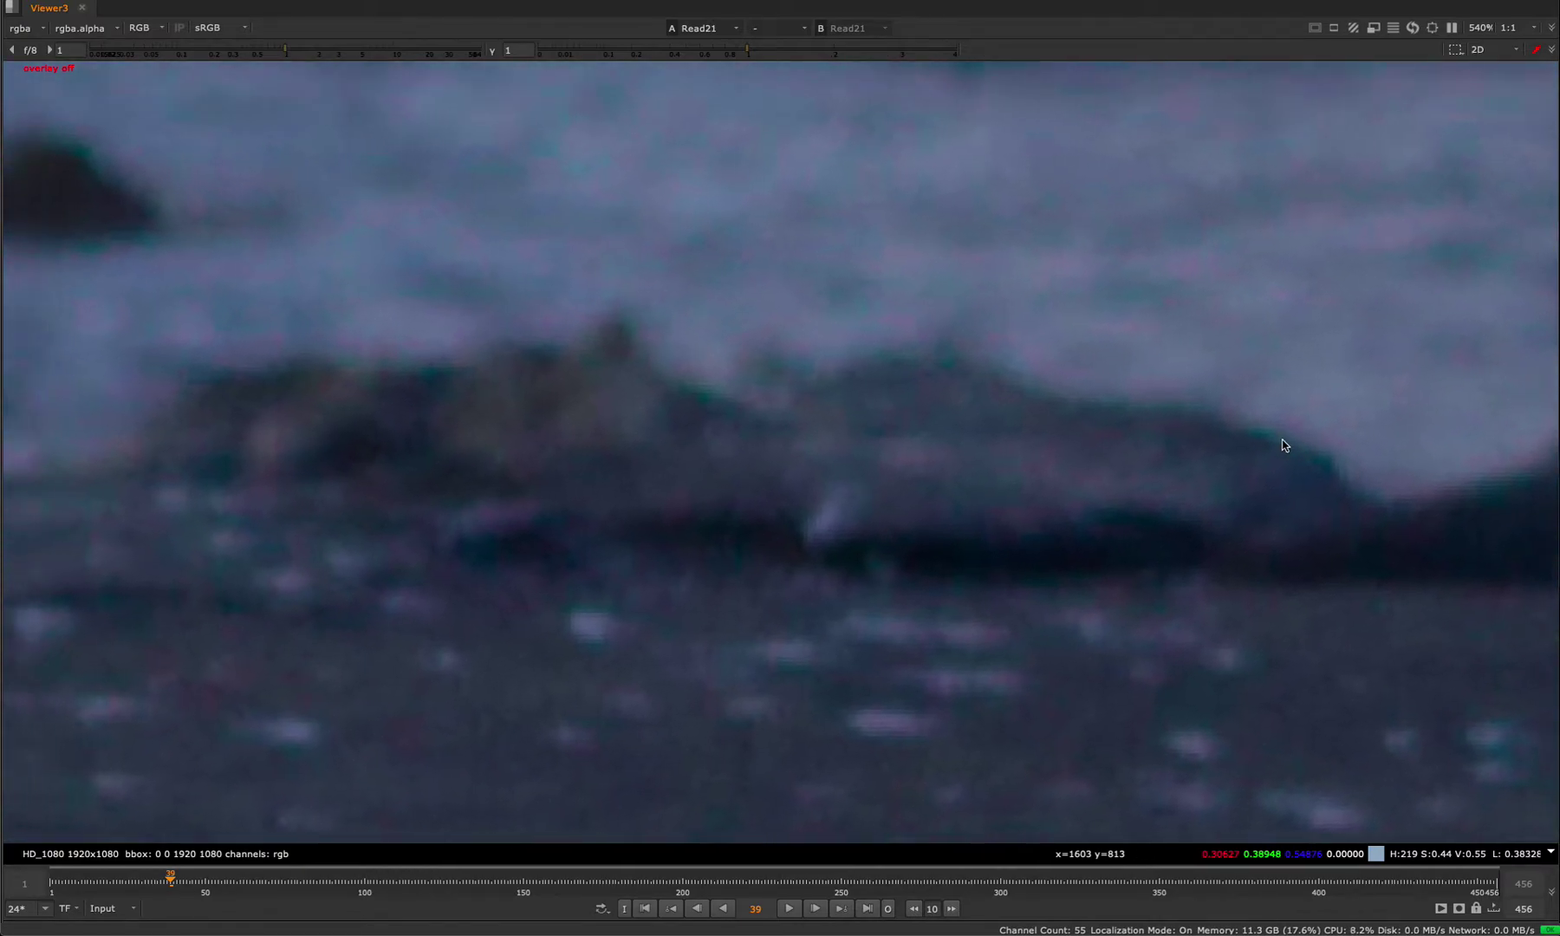
# Fit Read21, restore the layout and view the Read12 plate full-screen.
pyautogui.press('f')
pyautogui.press('space')
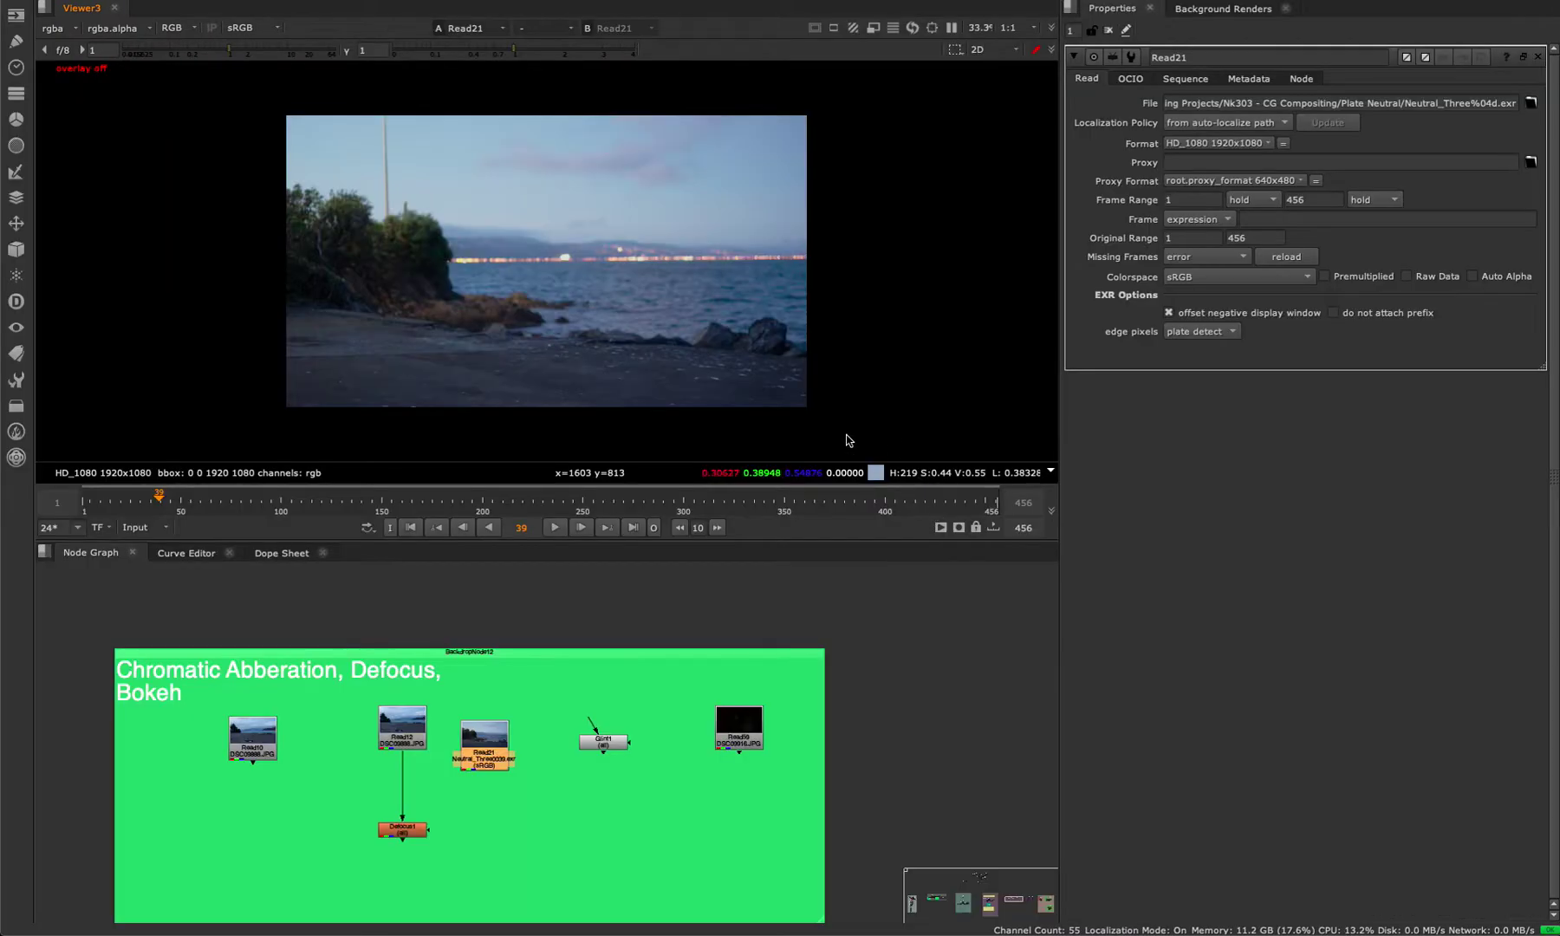
pyautogui.moveTo(423, 808); pyautogui.dragTo(633, 721, button='middle')
pyautogui.click(725, 711)
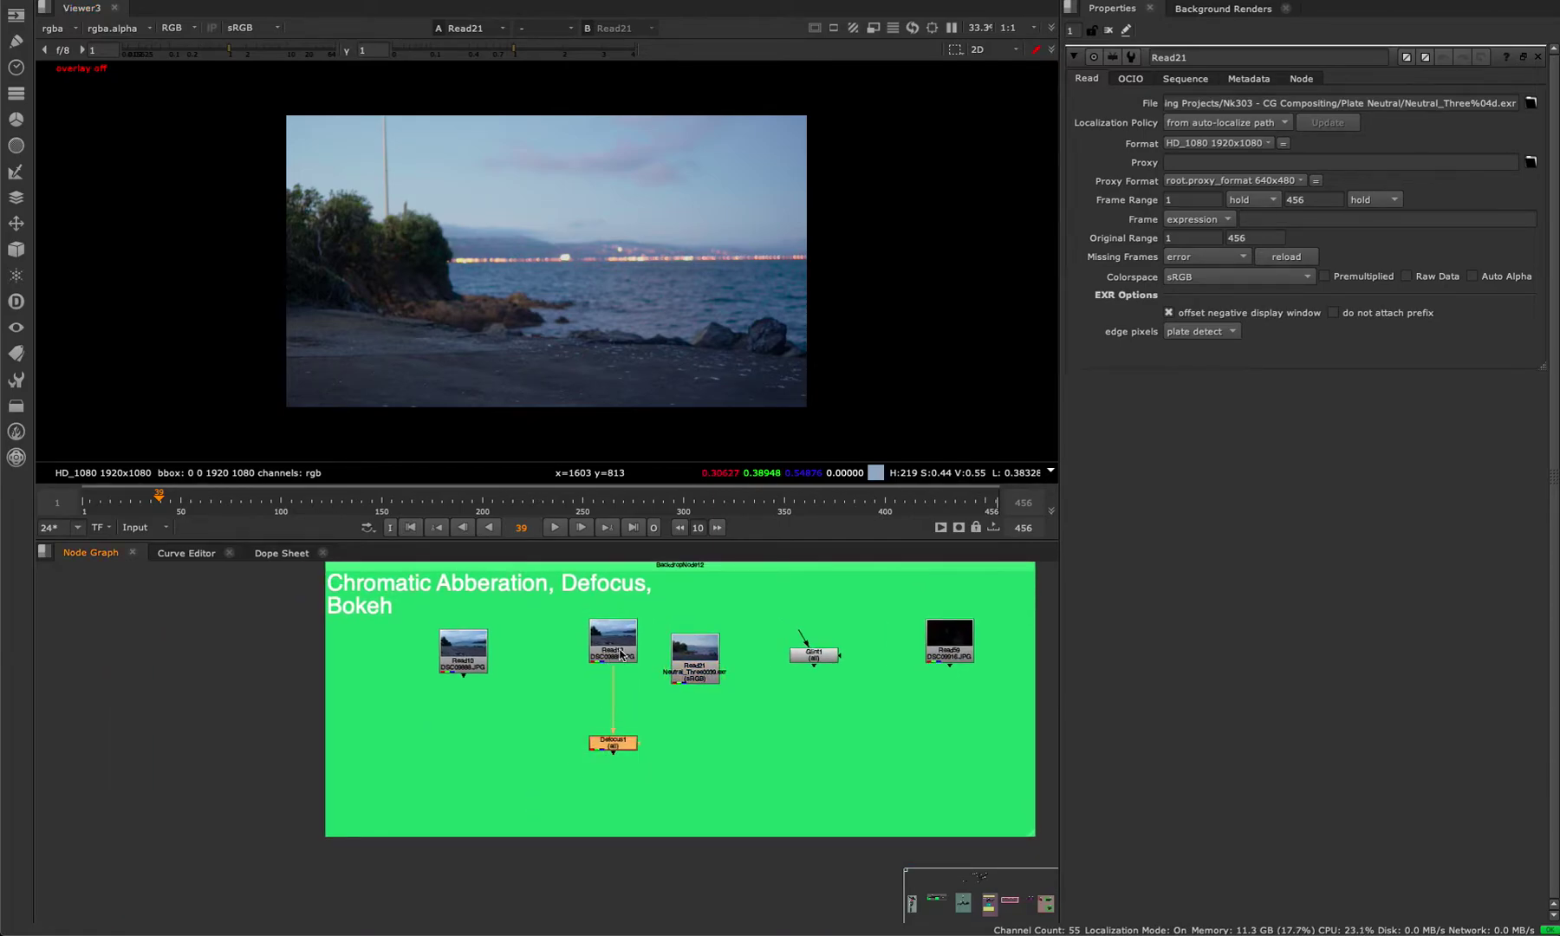
pyautogui.press('1')
pyautogui.press('space')
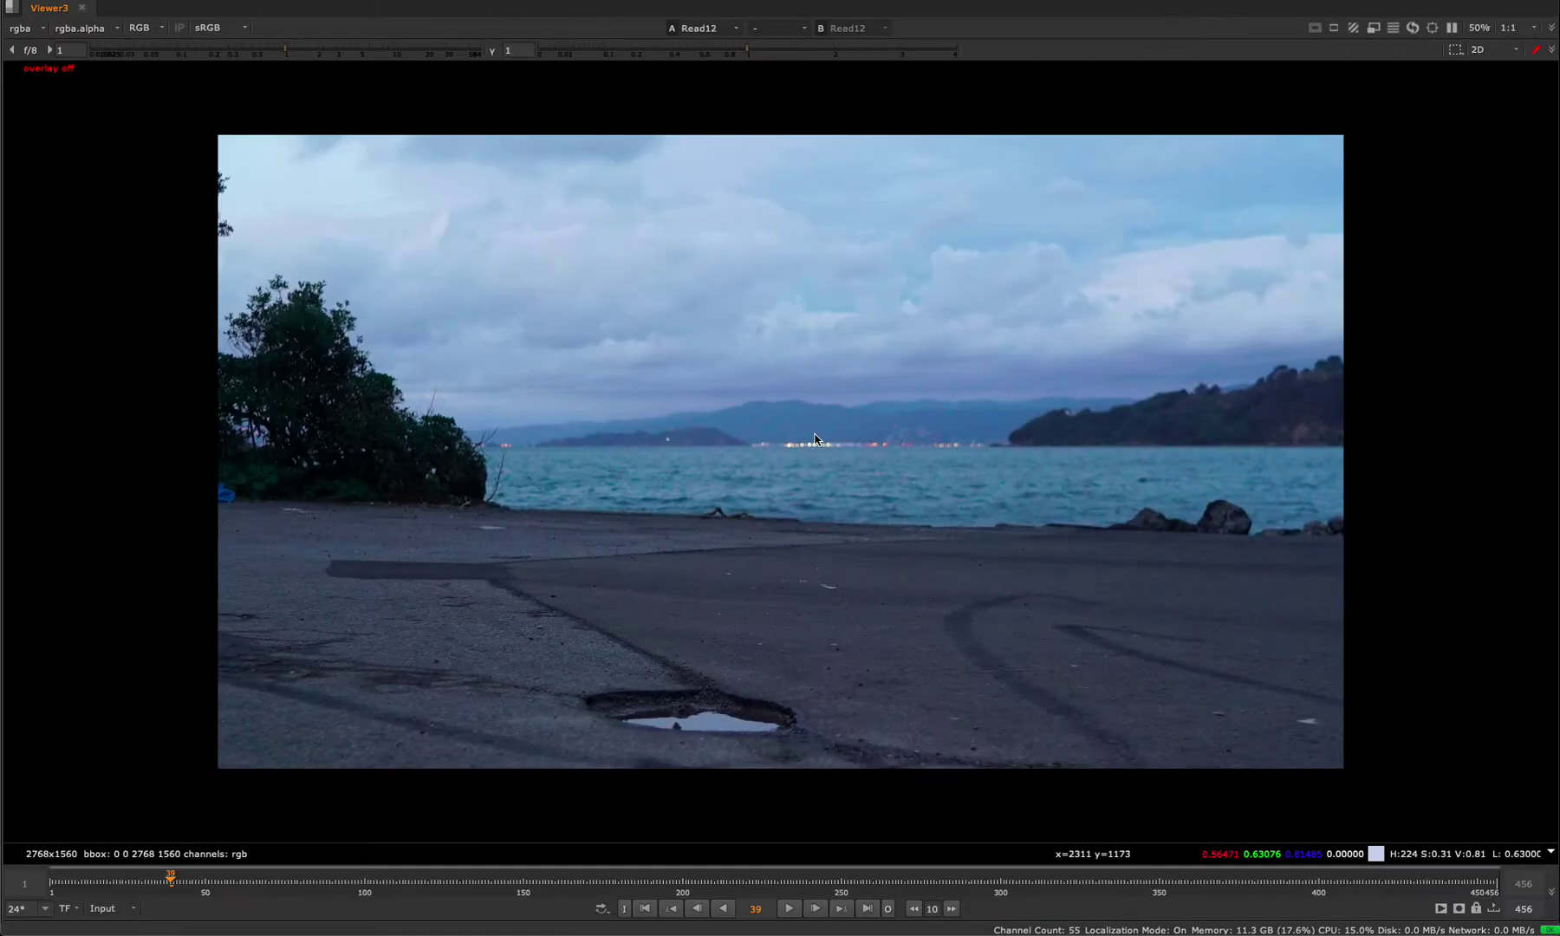
pyautogui.press('space')
# Switch the Viewer to Read10 full-screen, then back to Read21.
pyautogui.click(468, 659)
pyautogui.press('1')
pyautogui.press('space')
pyautogui.press('space')
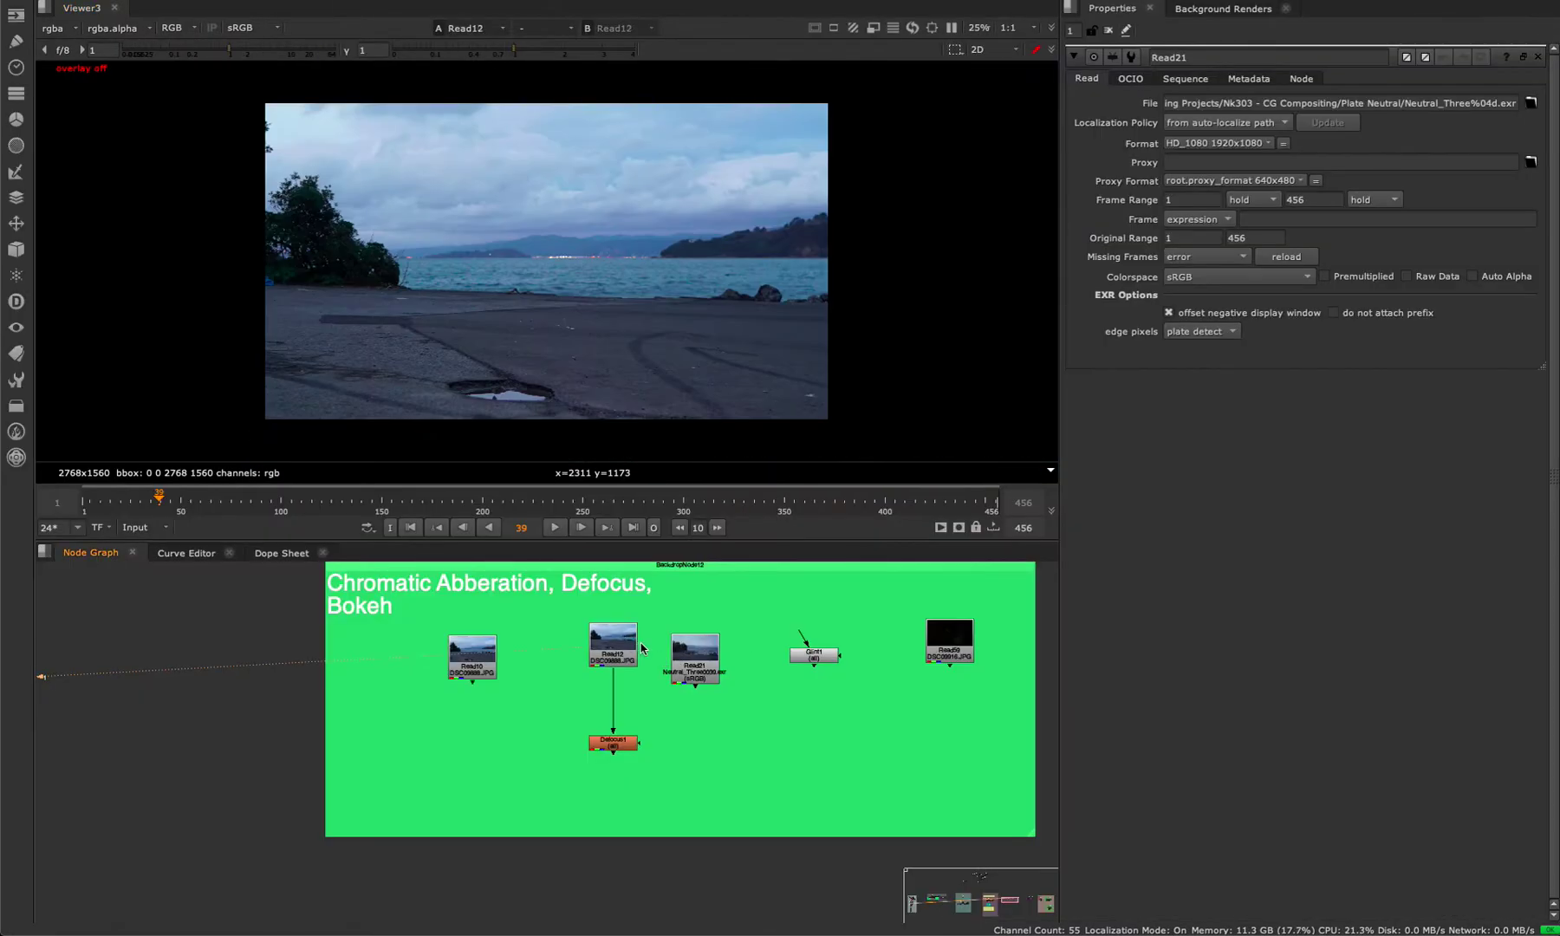
pyautogui.click(712, 657)
pyautogui.press('1')
pyautogui.press('space')
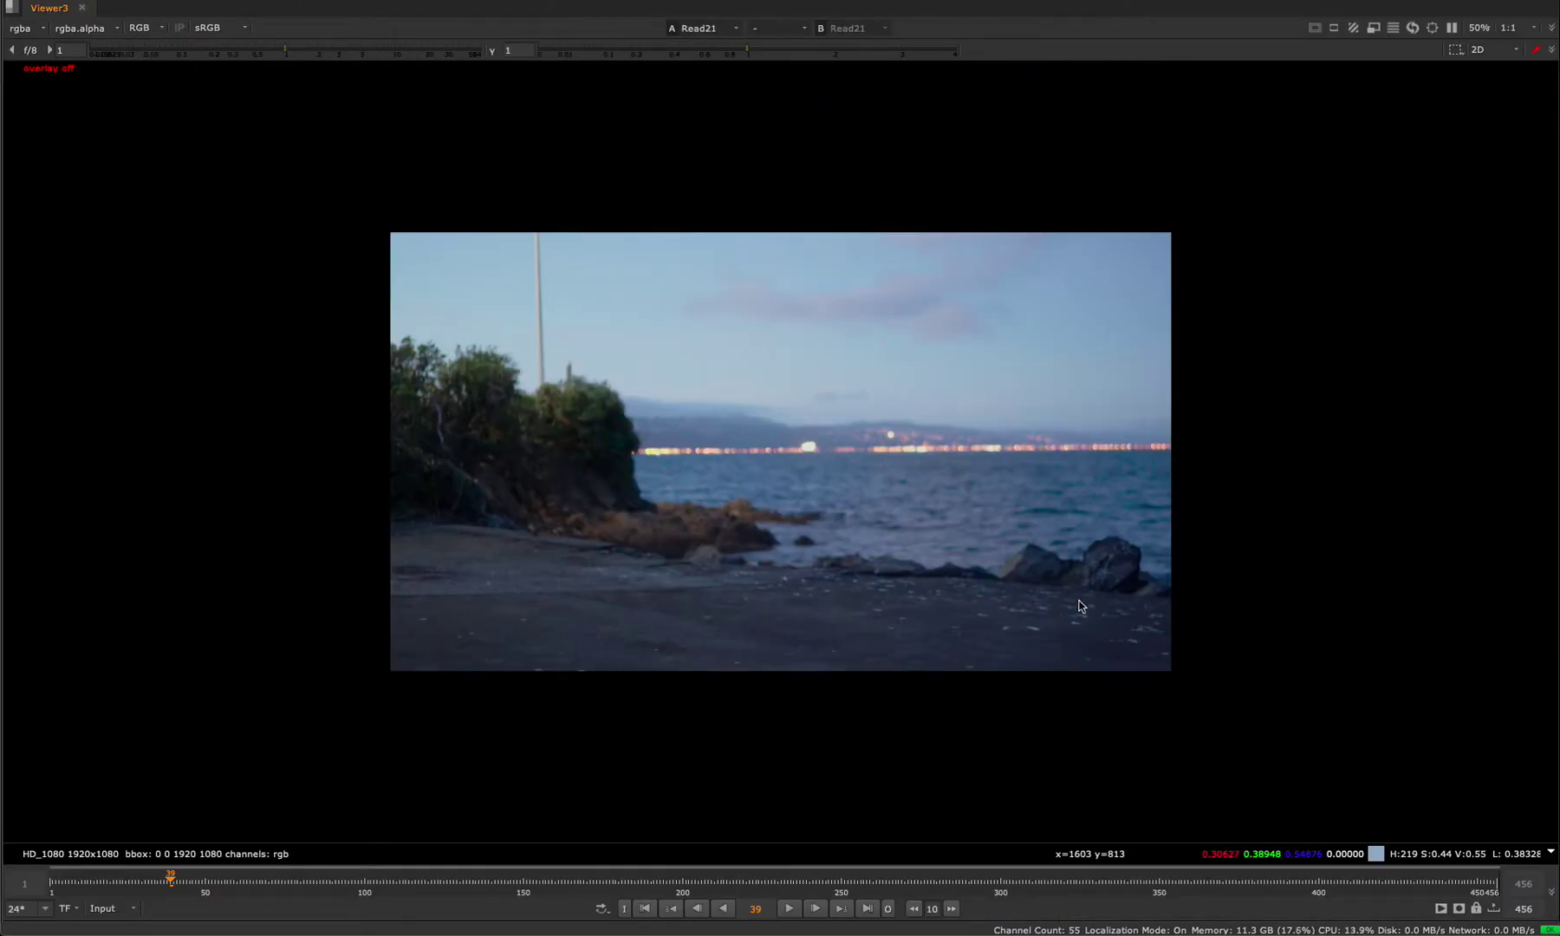
# Pan Read21 over the bushes and beach, then fit the whole plate.
pyautogui.scroll(3, 1080, 605)
pyautogui.scroll(-1, 689, 574)
pyautogui.moveTo(655, 578); pyautogui.dragTo(891, 591, button='middle')
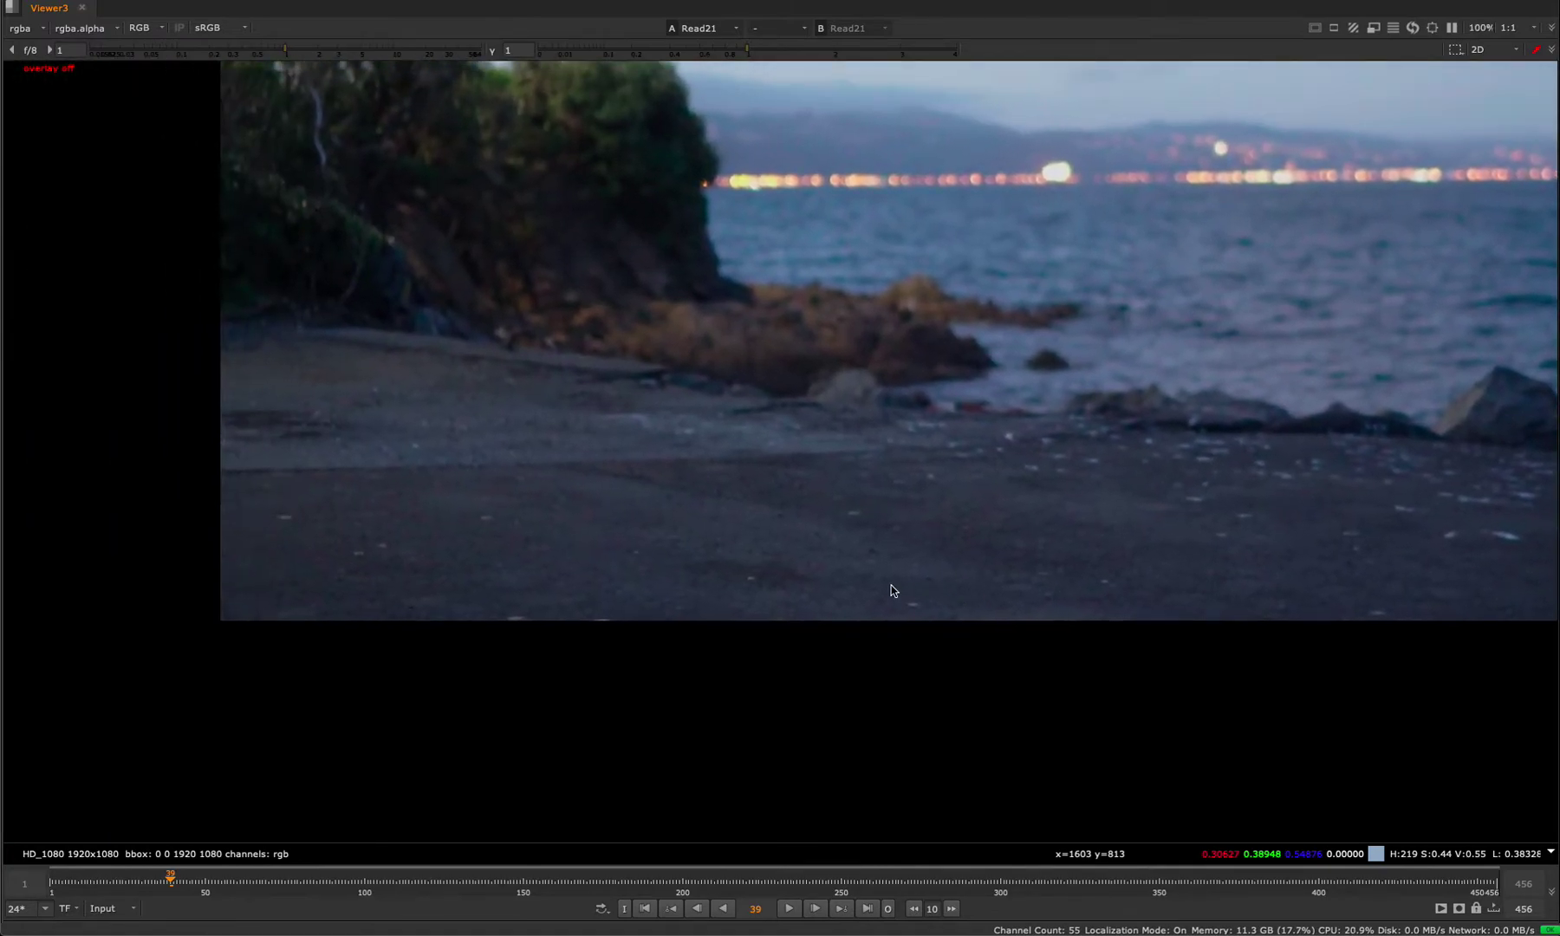
pyautogui.press('f')
# Zoom in and out and pan around the Read21 beach plate.
pyautogui.scroll(10, 739, 626)
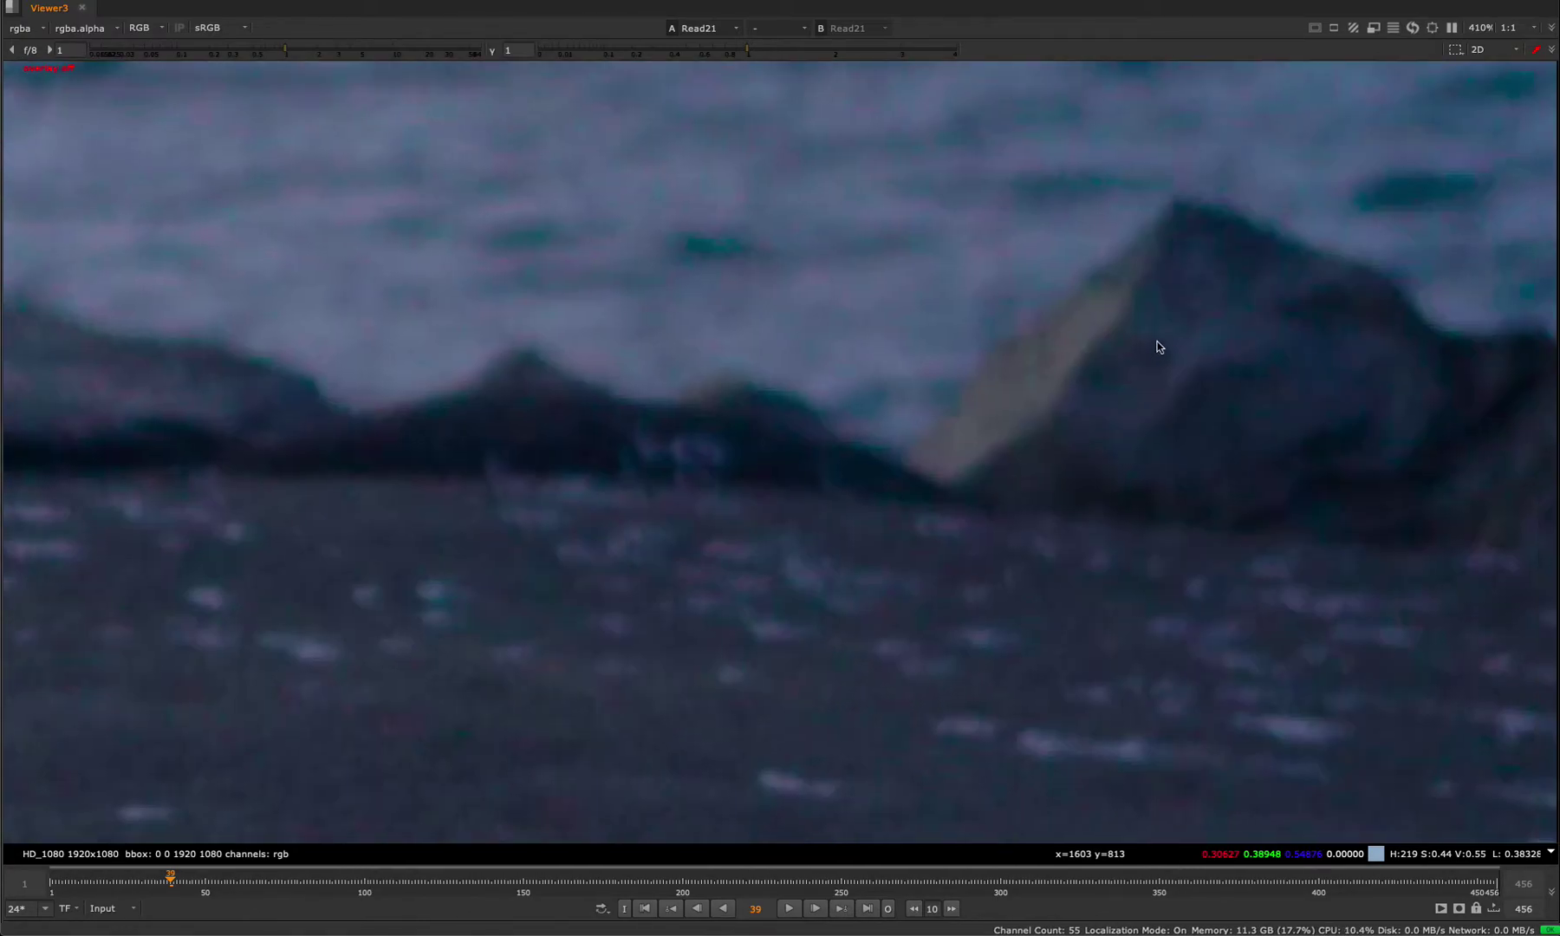
pyautogui.scroll(5, 1159, 347)
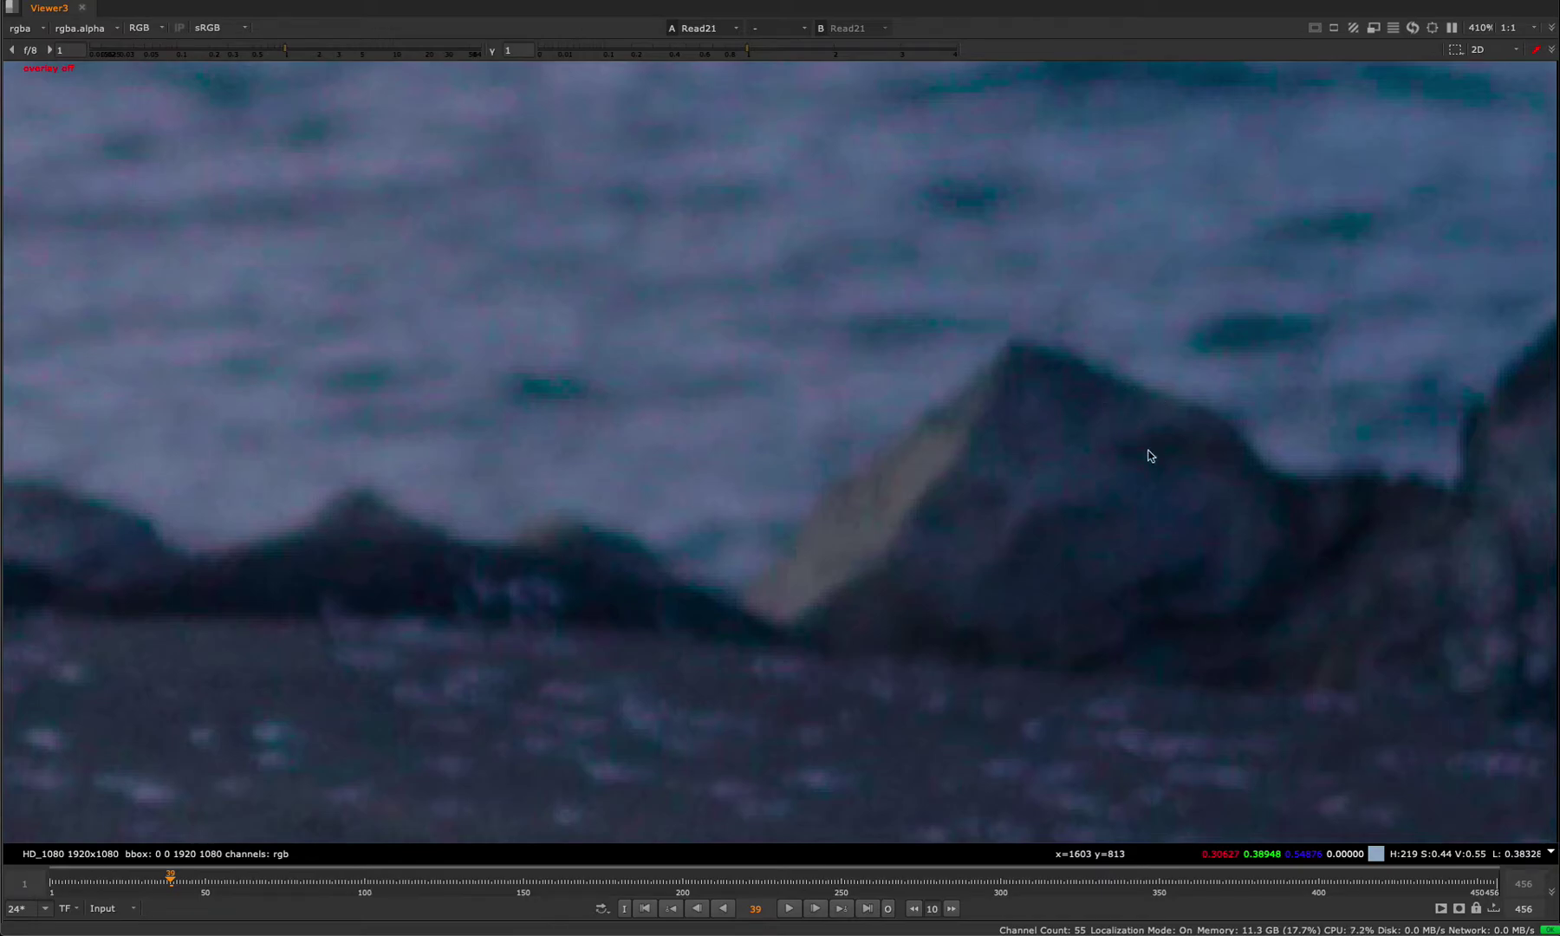
pyautogui.scroll(-6, 1203, 388)
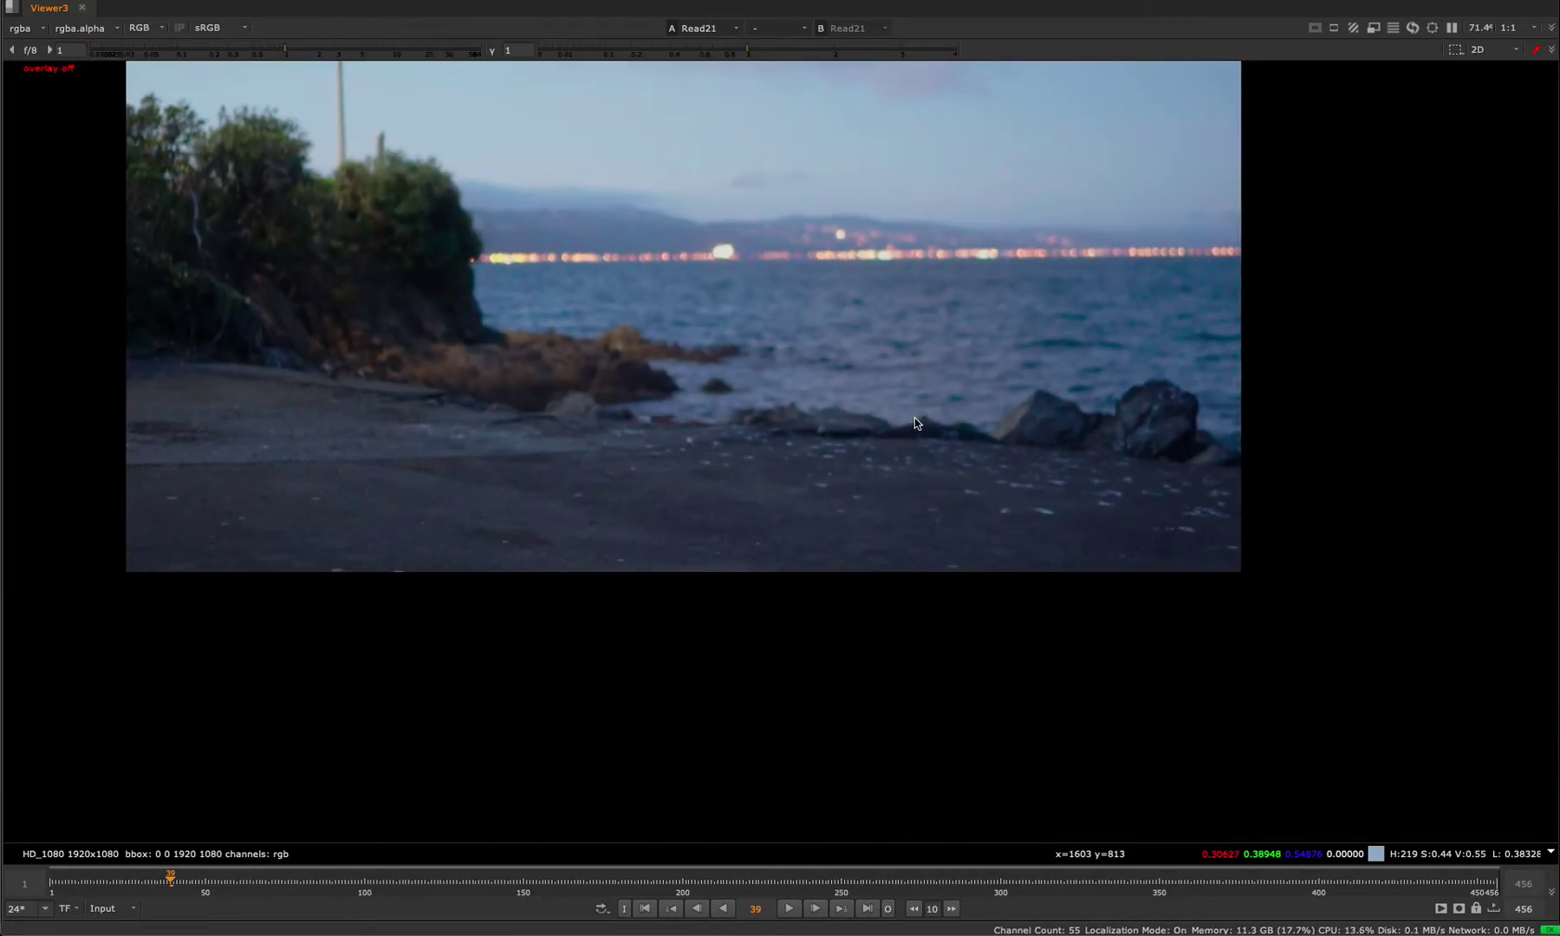
pyautogui.scroll(3, 914, 418)
pyautogui.scroll(-5, 646, 471)
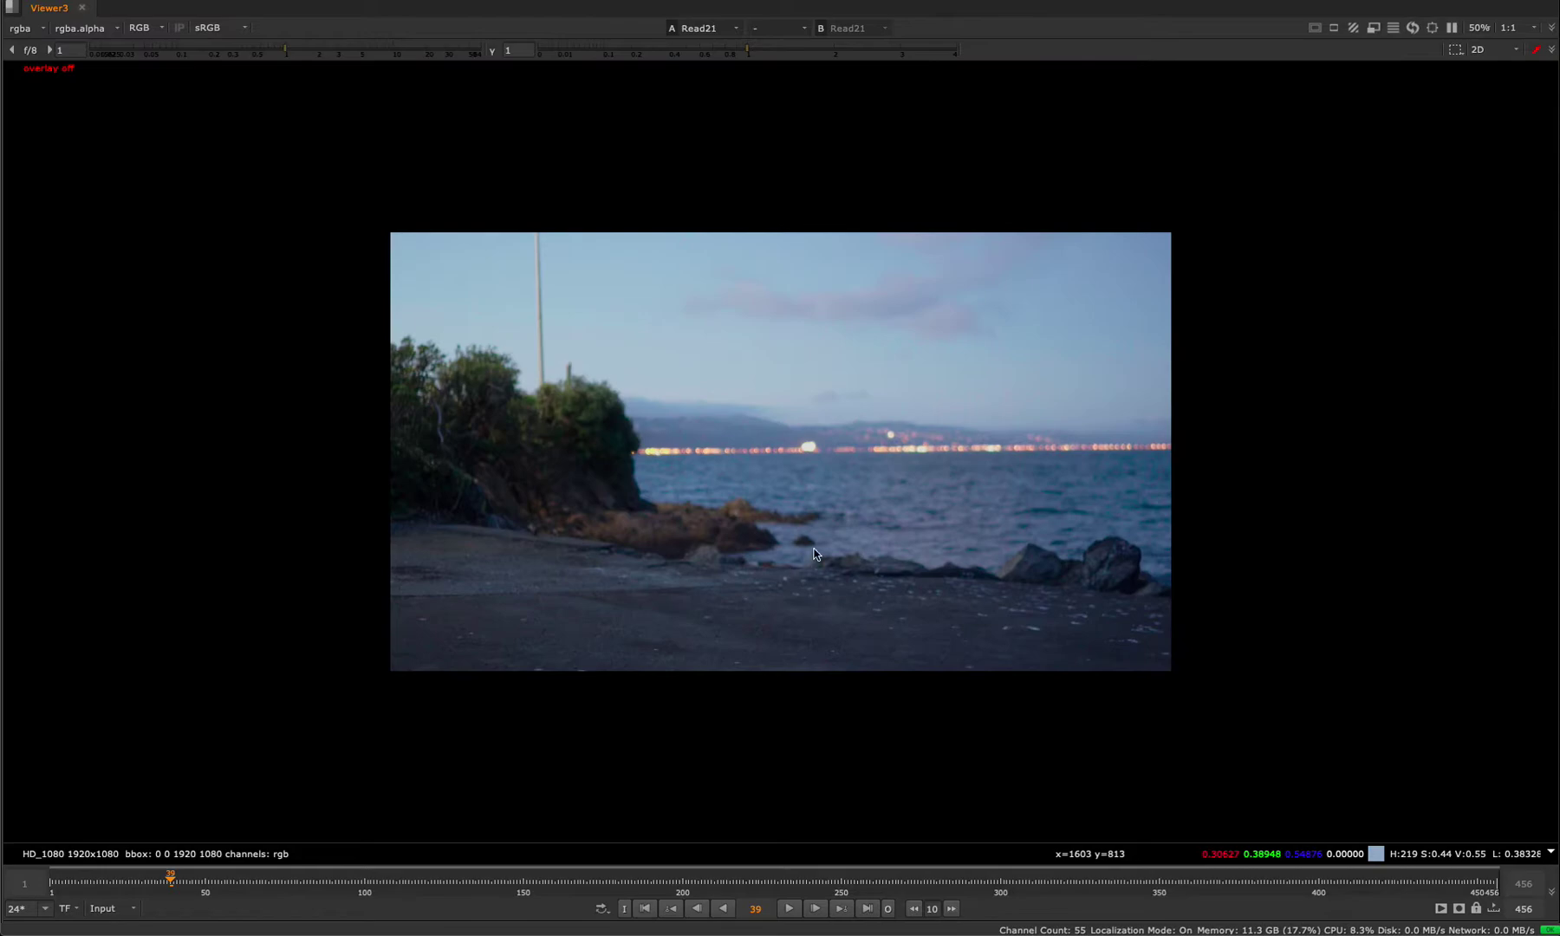
pyautogui.scroll(3, 768, 555)
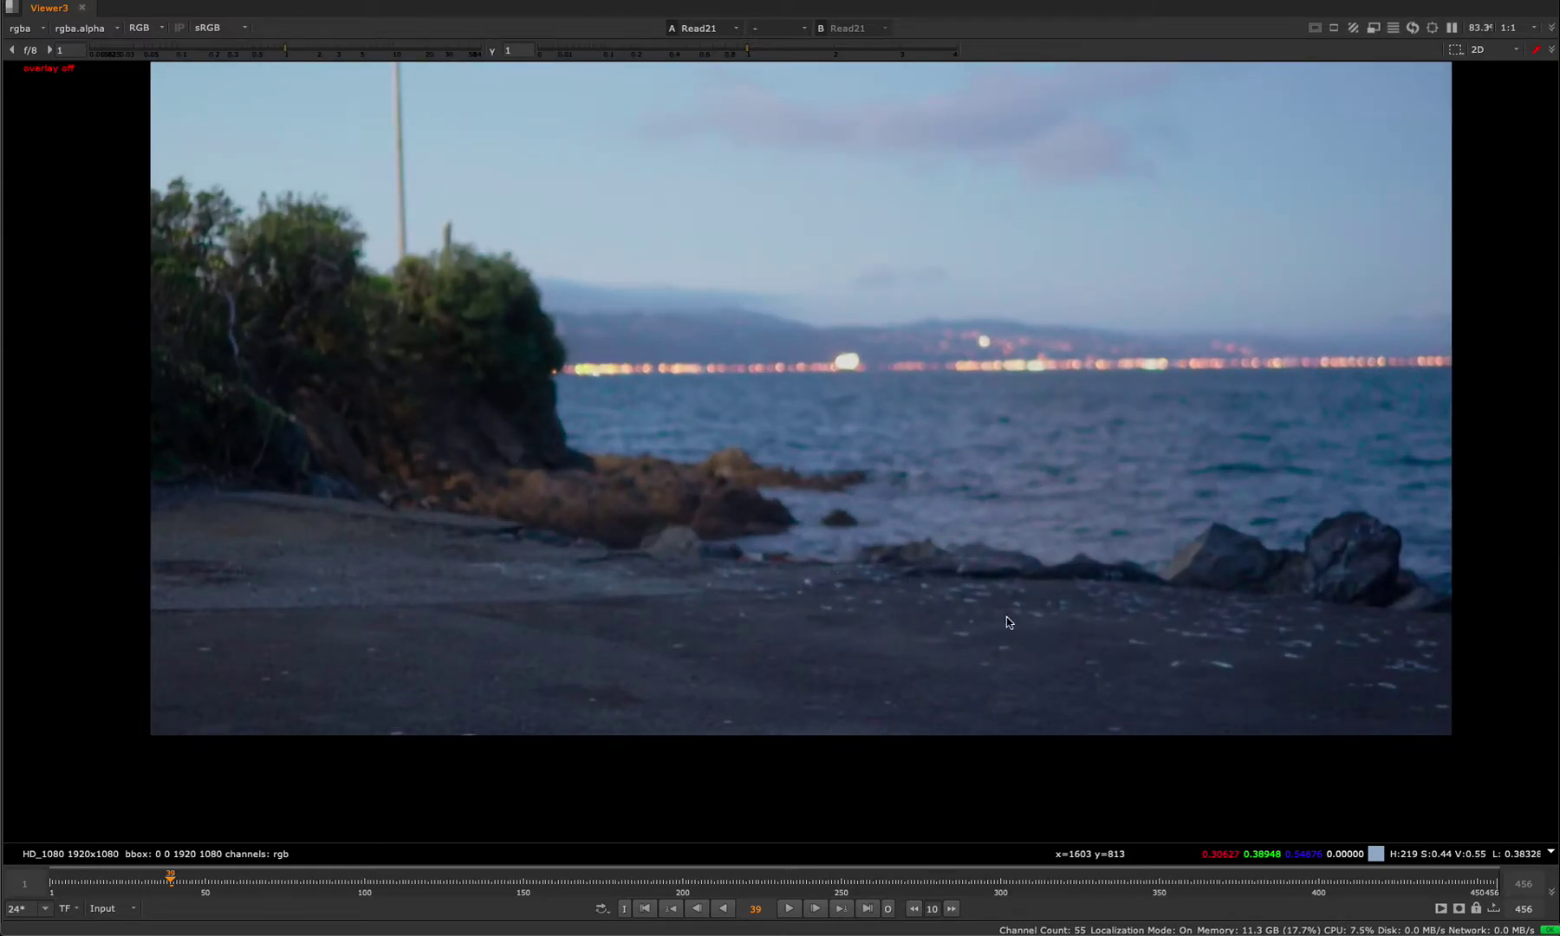
pyautogui.moveTo(982, 620); pyautogui.dragTo(965, 595, button='middle')
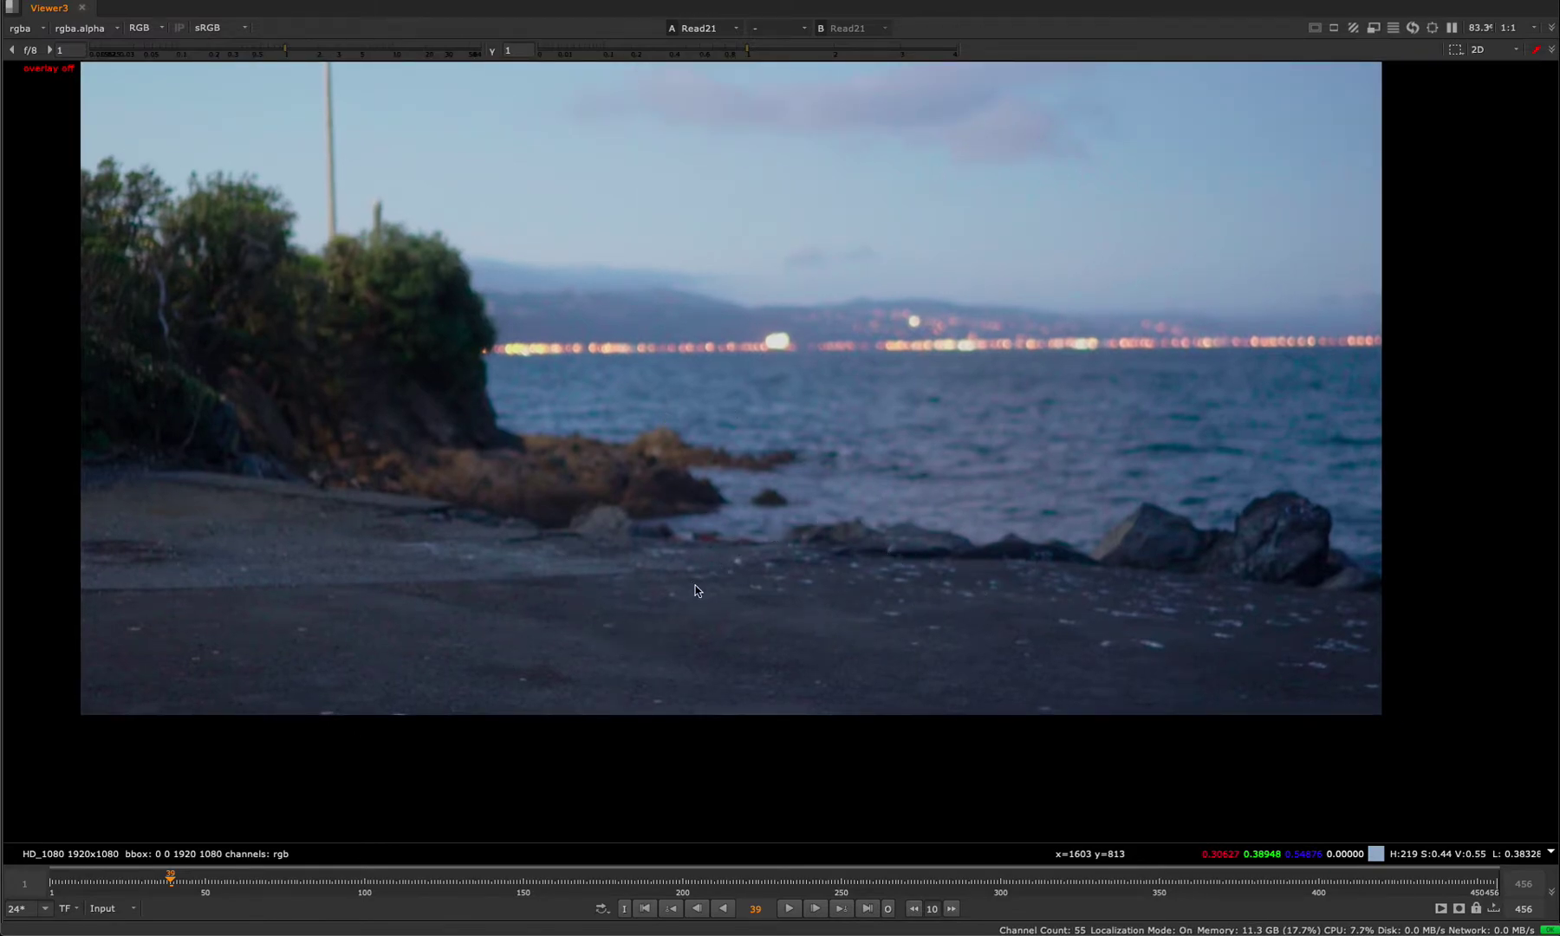
pyautogui.scroll(-2, 695, 585)
pyautogui.scroll(2, 786, 540)
pyautogui.moveTo(785, 540); pyautogui.dragTo(722, 617, button='middle')
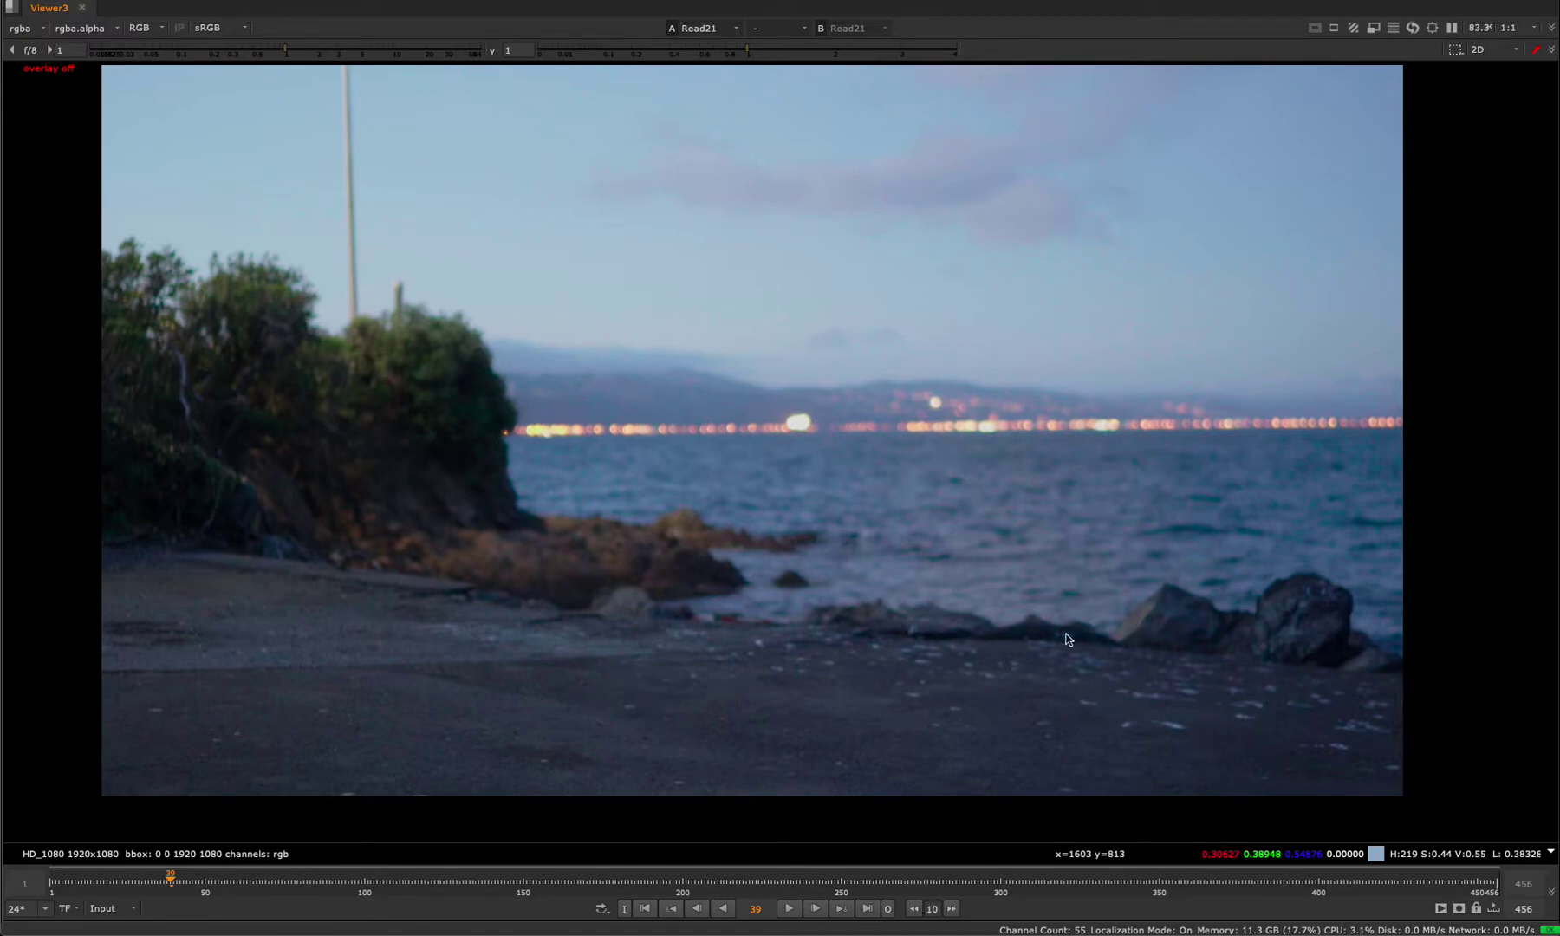
# View Read10 and move Read12 and Defocus1 down-left within the backdrop.
pyautogui.press('space')
pyautogui.press('f')
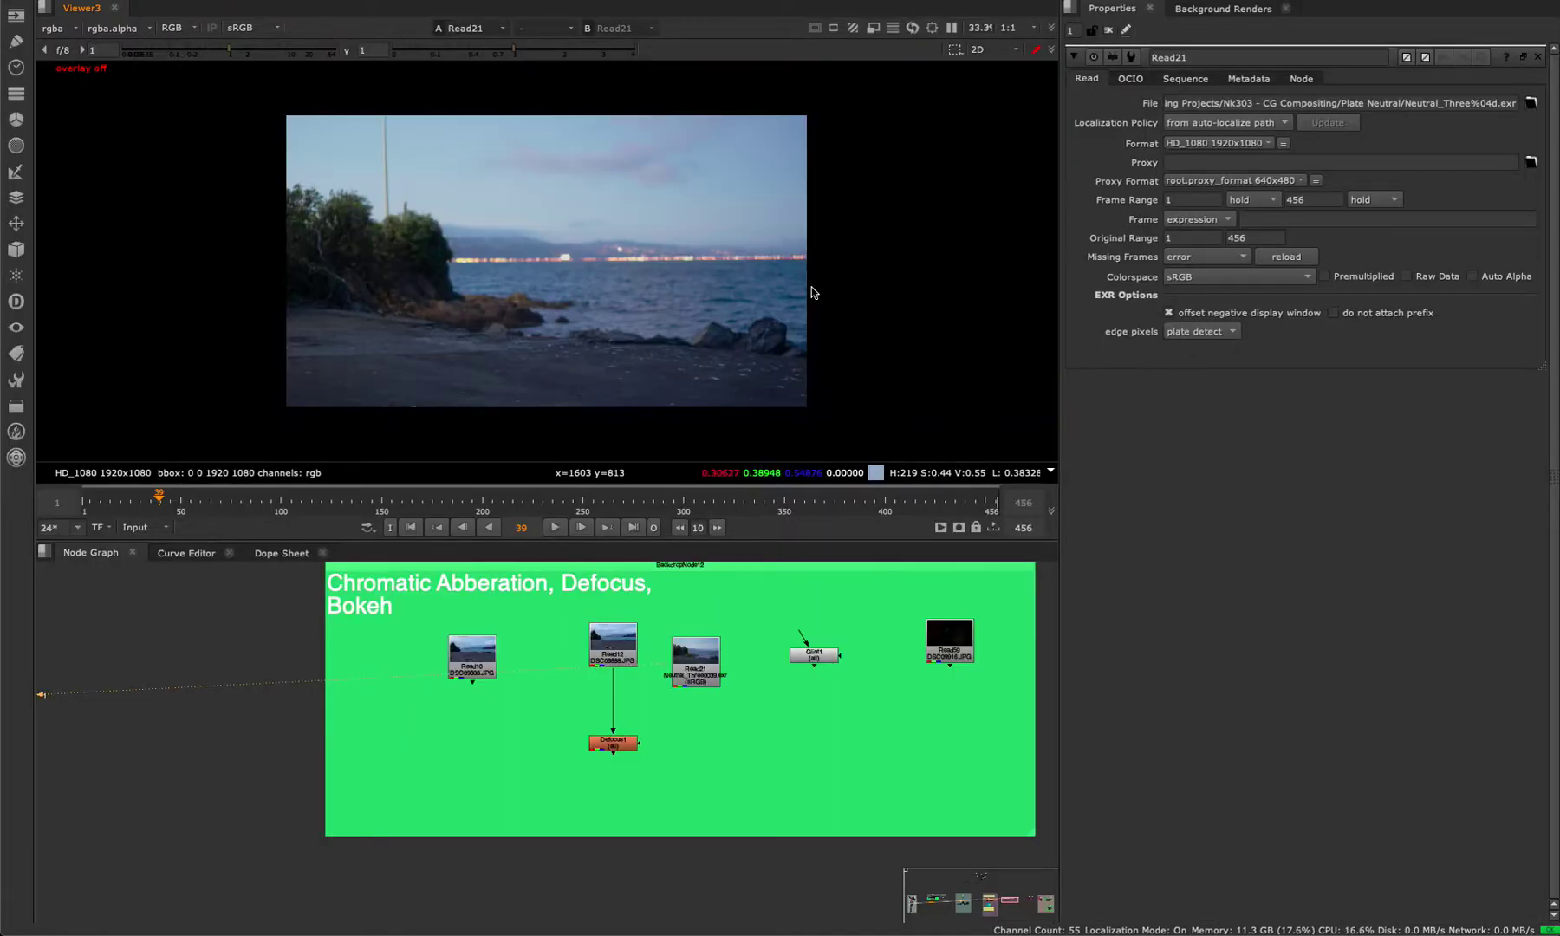
pyautogui.moveTo(710, 797); pyautogui.dragTo(550, 774, button='middle')
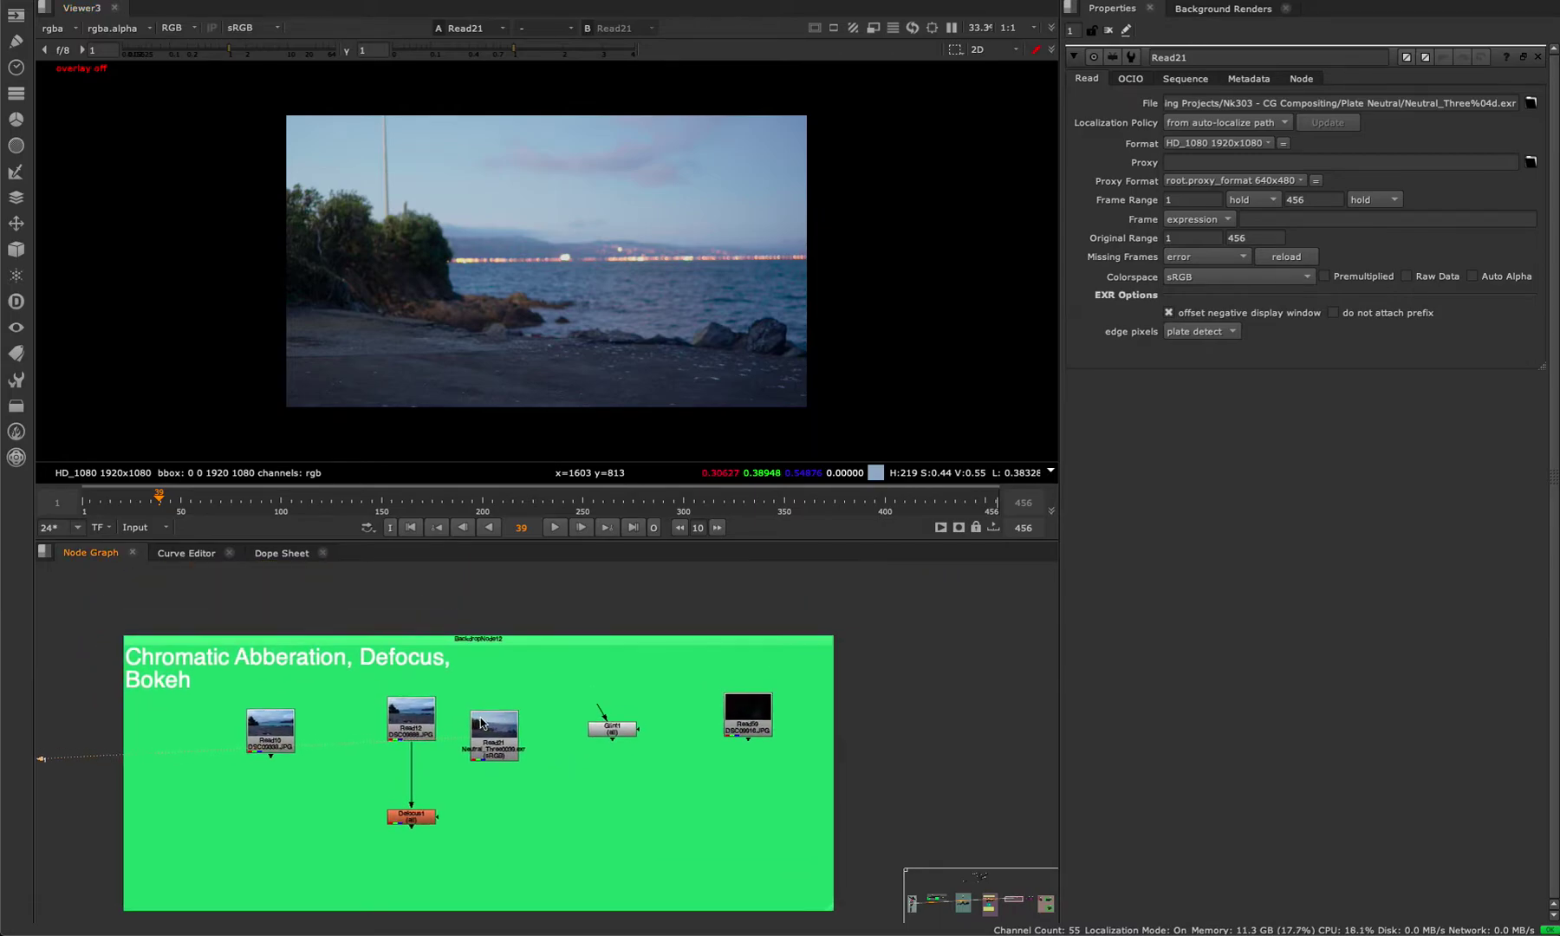
pyautogui.moveTo(250, 722); pyautogui.dragTo(263, 727)
pyautogui.press('1')
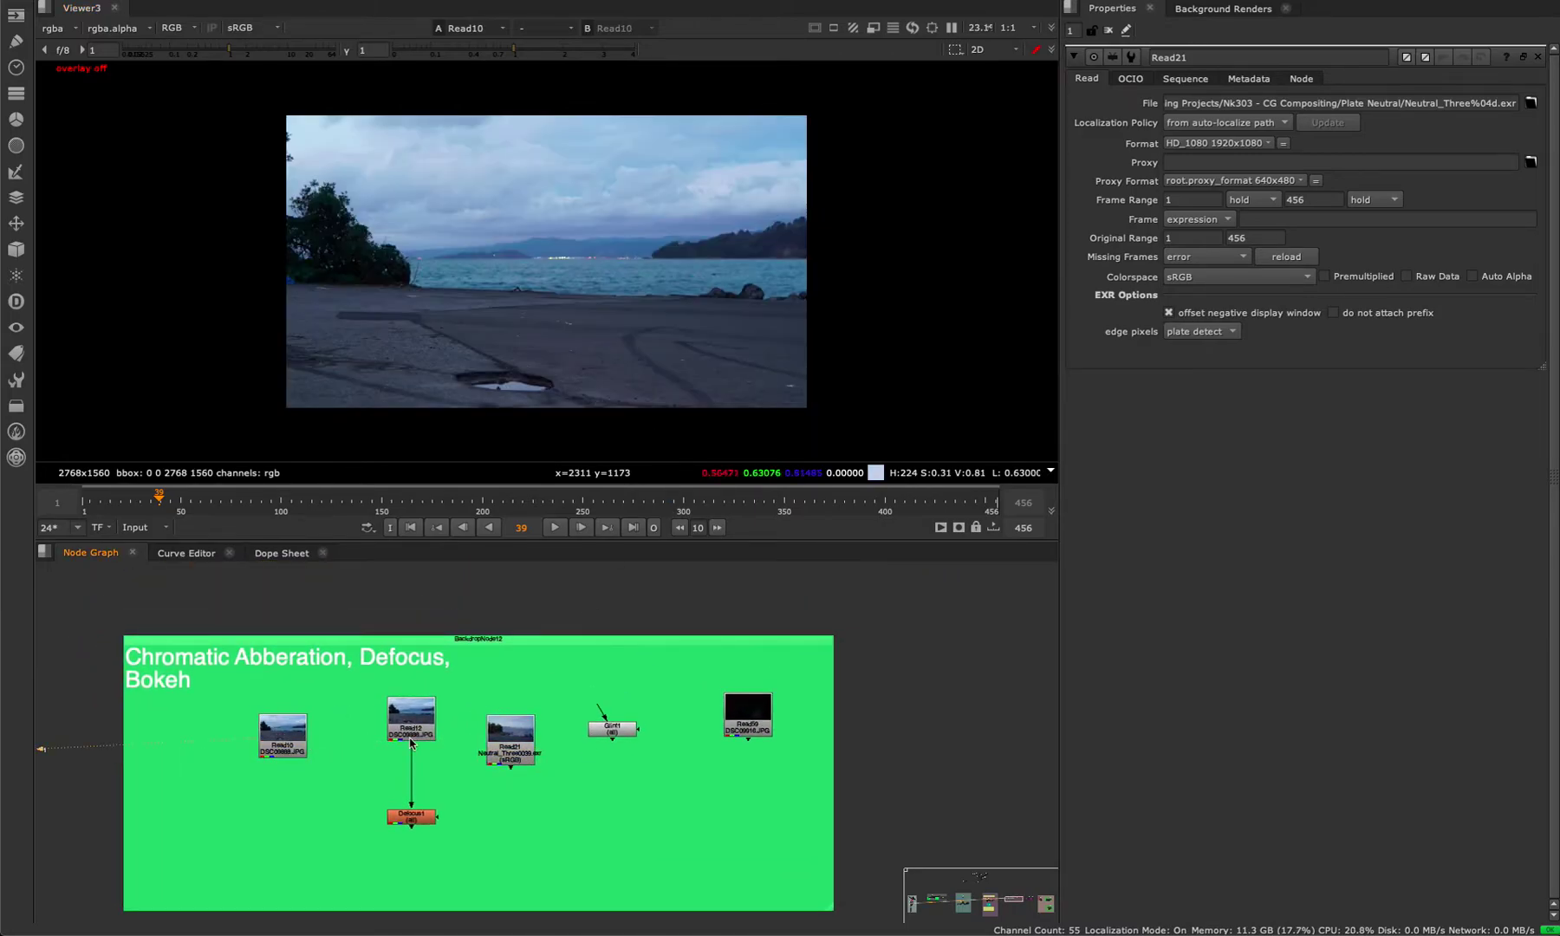
pyautogui.moveTo(459, 690); pyautogui.dragTo(349, 833)
pyautogui.moveTo(388, 698); pyautogui.dragTo(354, 720)
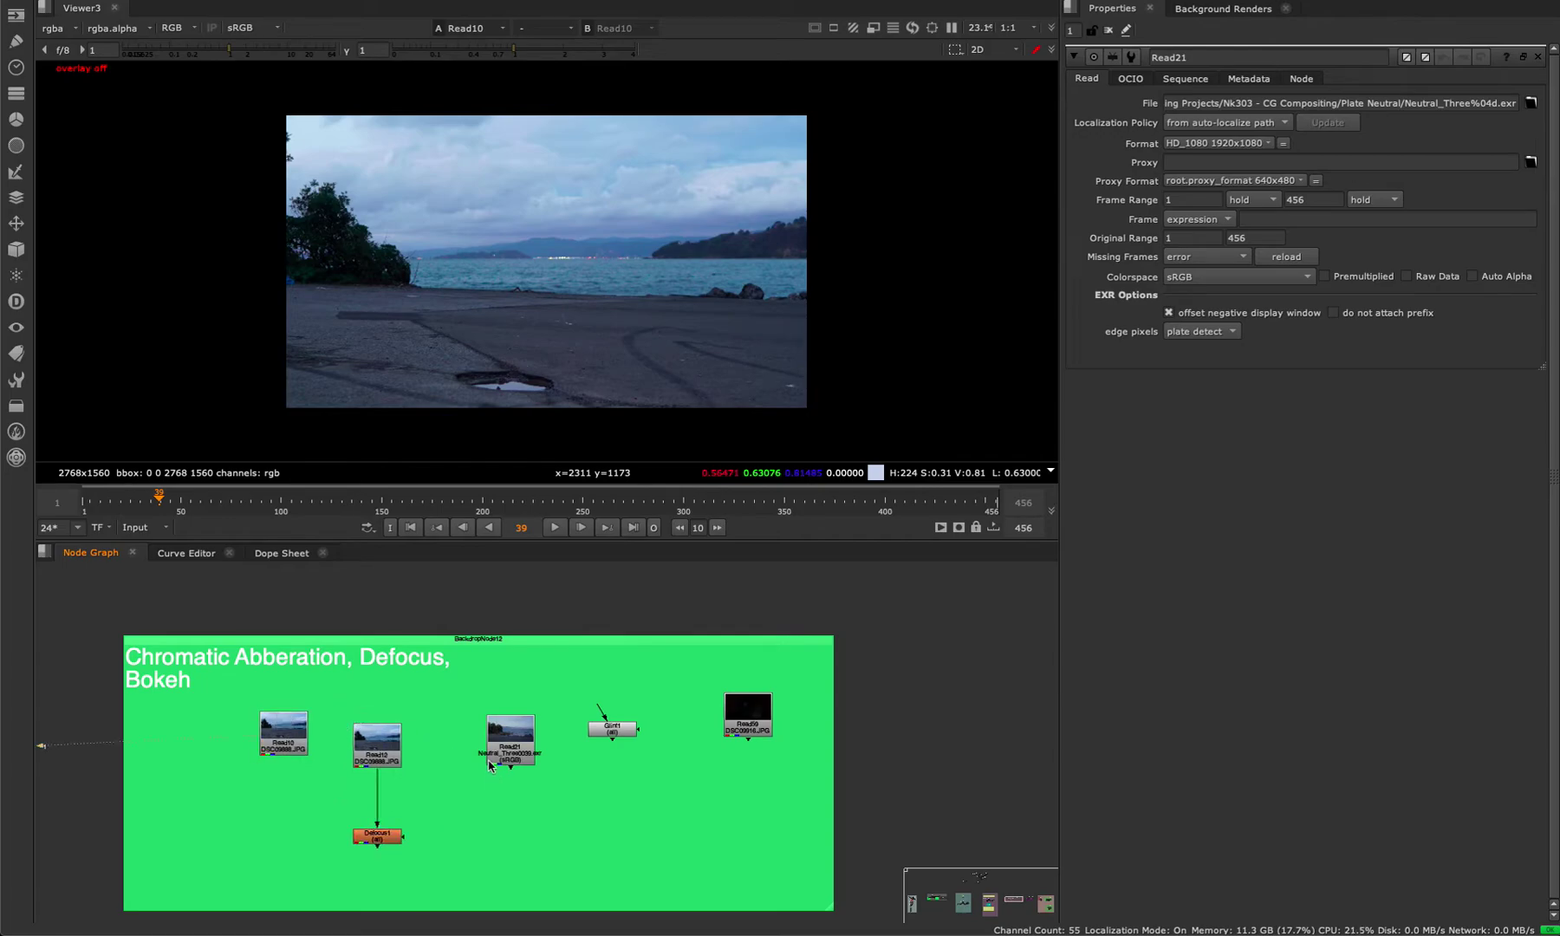
# Maximise the Viewer, zoom to 240% on Read10's waterline lights and sample their pixels.
pyautogui.press('space')
pyautogui.scroll(8, 733, 472)
pyautogui.scroll(5, 935, 416)
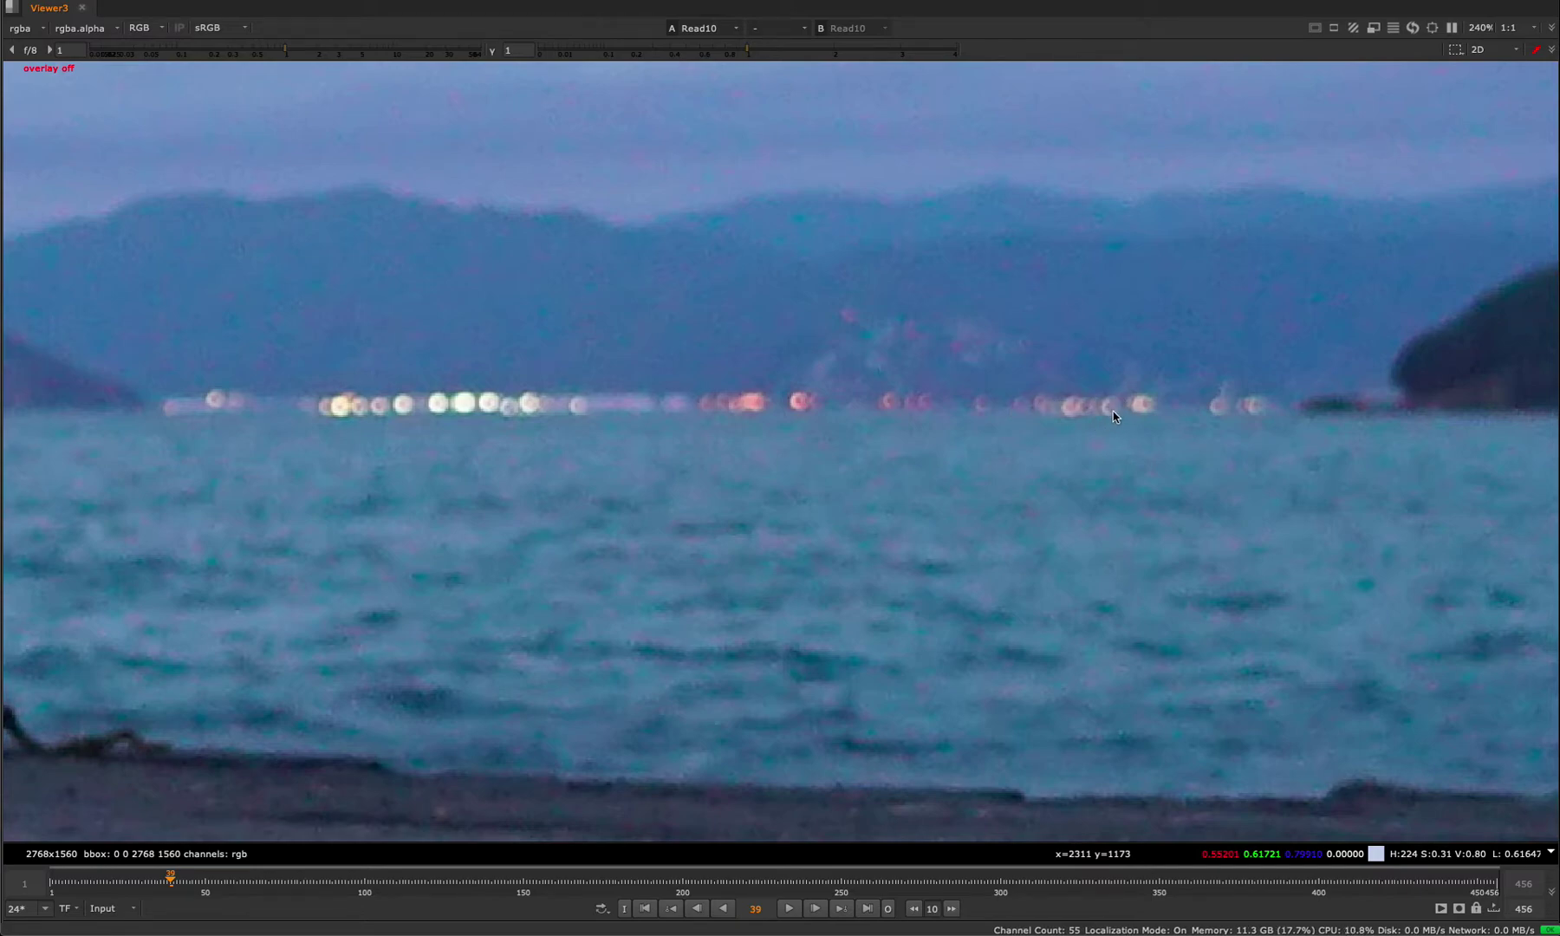
pyautogui.moveTo(1121, 408)
pyautogui.keyDown('ctrl'); pyautogui.keyDown('shift'); pyautogui.mouseDown()
pyautogui.moveTo(1090, 422)
pyautogui.moveTo(1128, 421)
pyautogui.mouseUp(); pyautogui.keyUp('shift'); pyautogui.keyUp('ctrl')
pyautogui.moveTo(1146, 440); pyautogui.dragTo(1187, 409, button='middle')
# Restore the layout, reselect Read10 in the backdrop and view it full-screen again.
pyautogui.press('space')
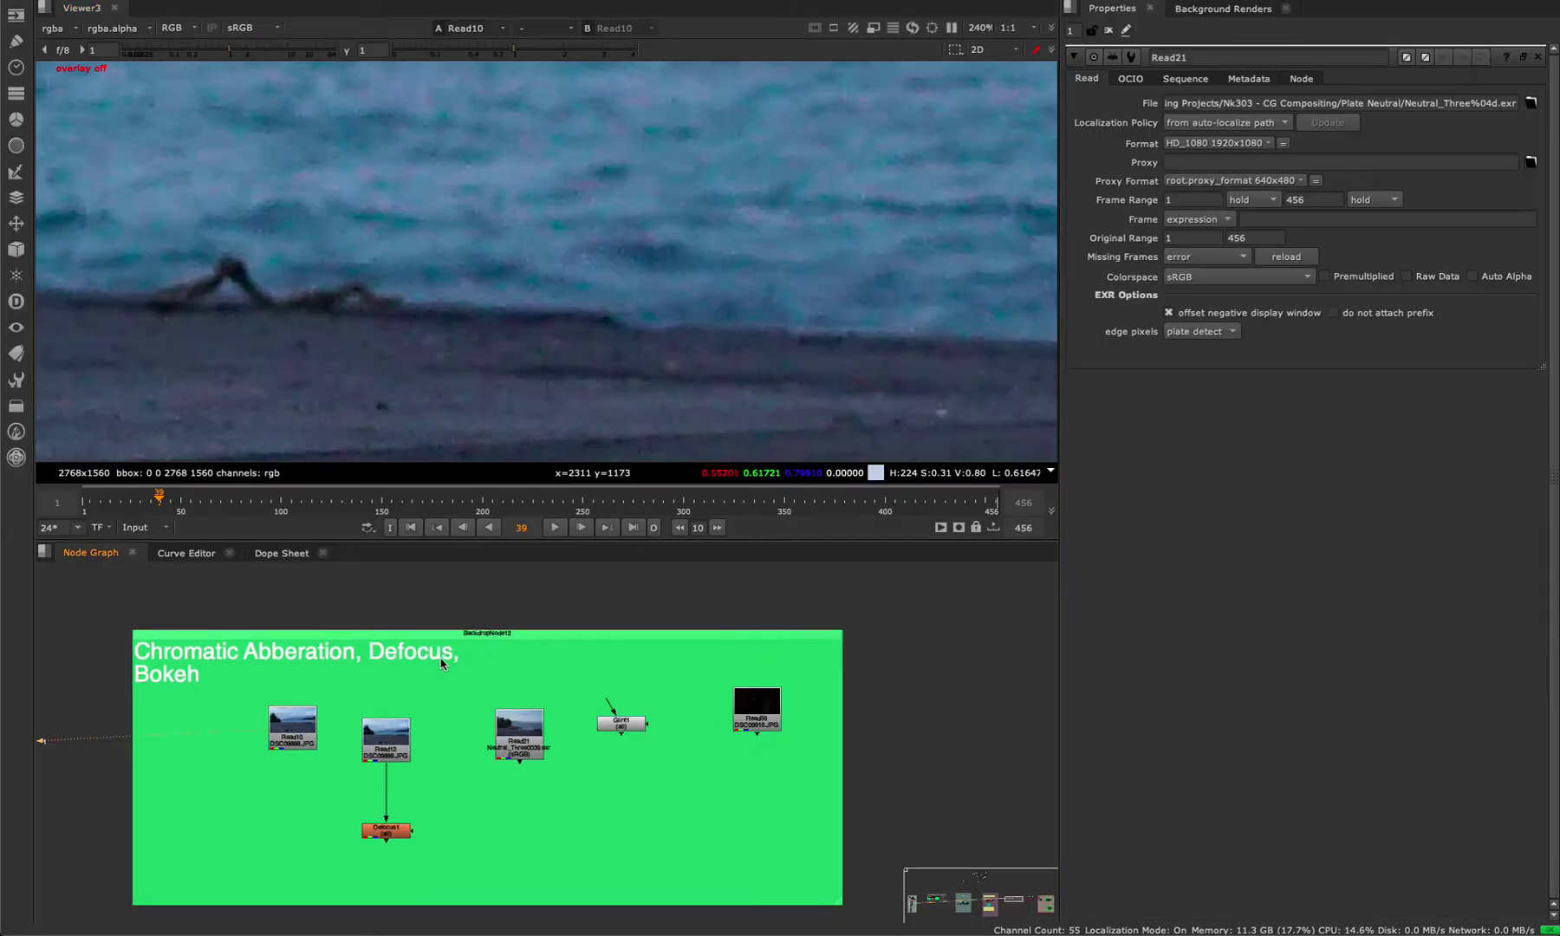
pyautogui.scroll(5, 275, 648)
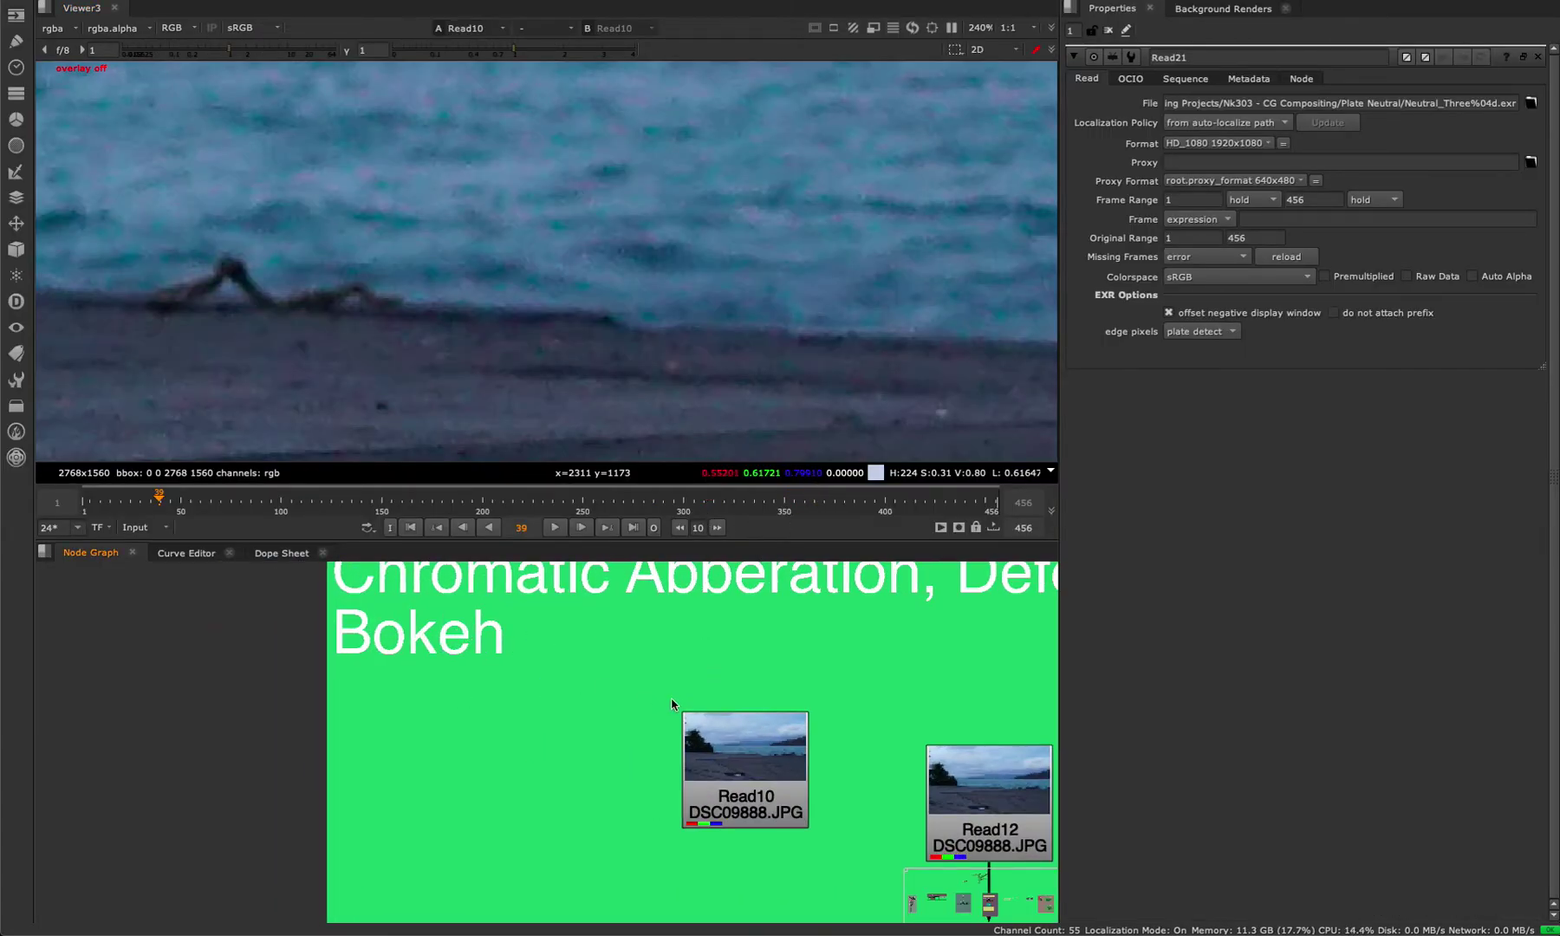
pyautogui.scroll(-8, 563, 698)
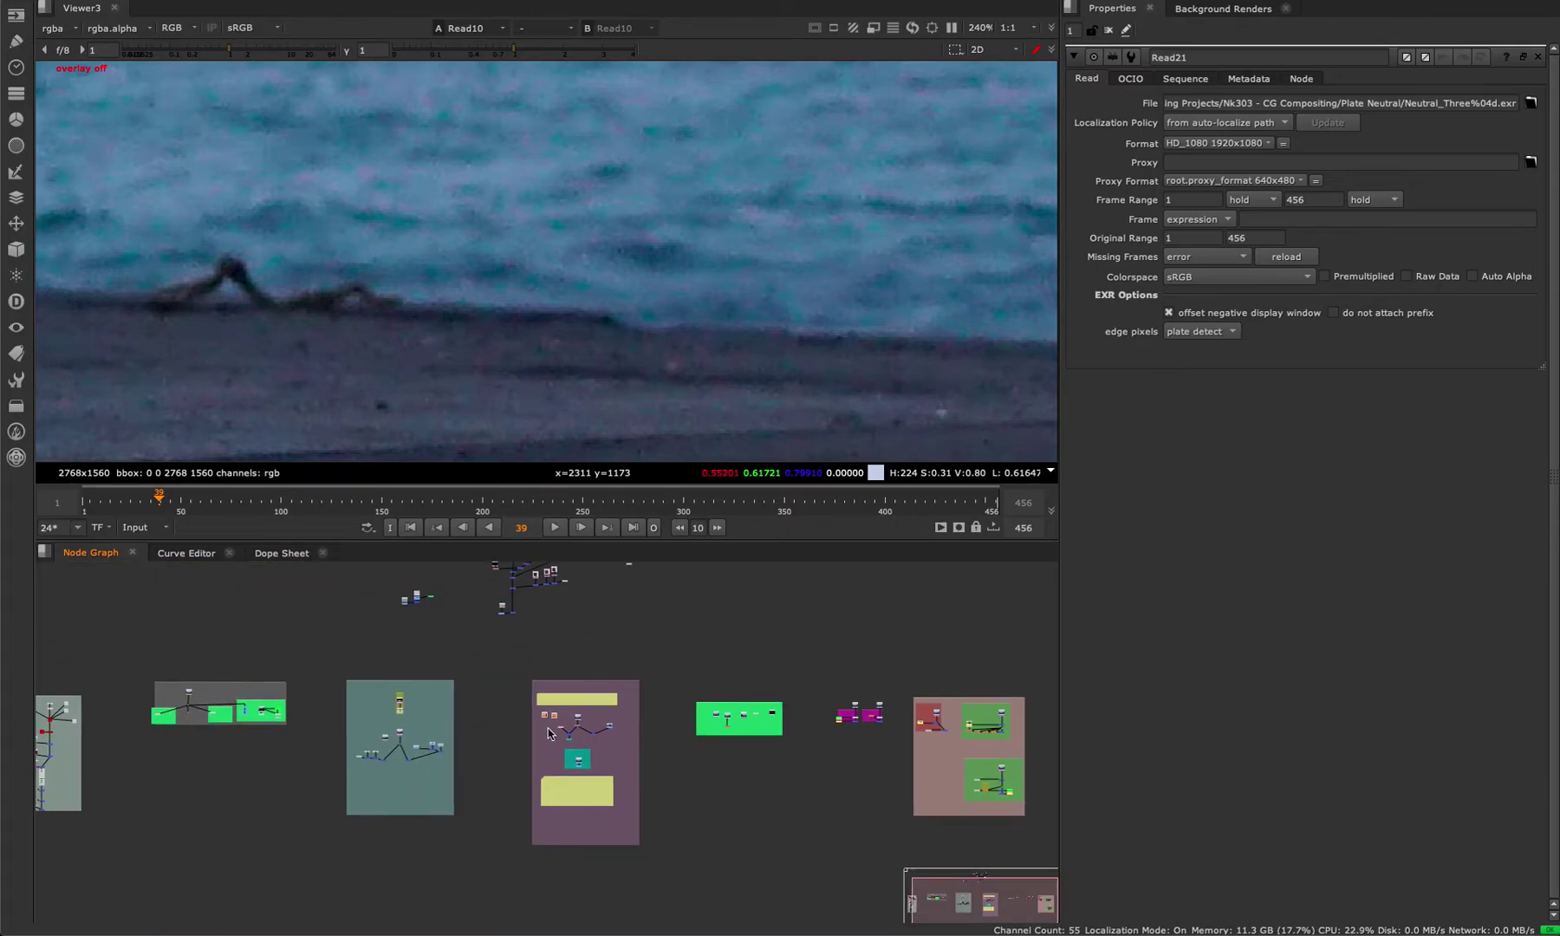
pyautogui.scroll(5, 716, 646)
pyautogui.scroll(-5, 717, 646)
pyautogui.scroll(6, 658, 674)
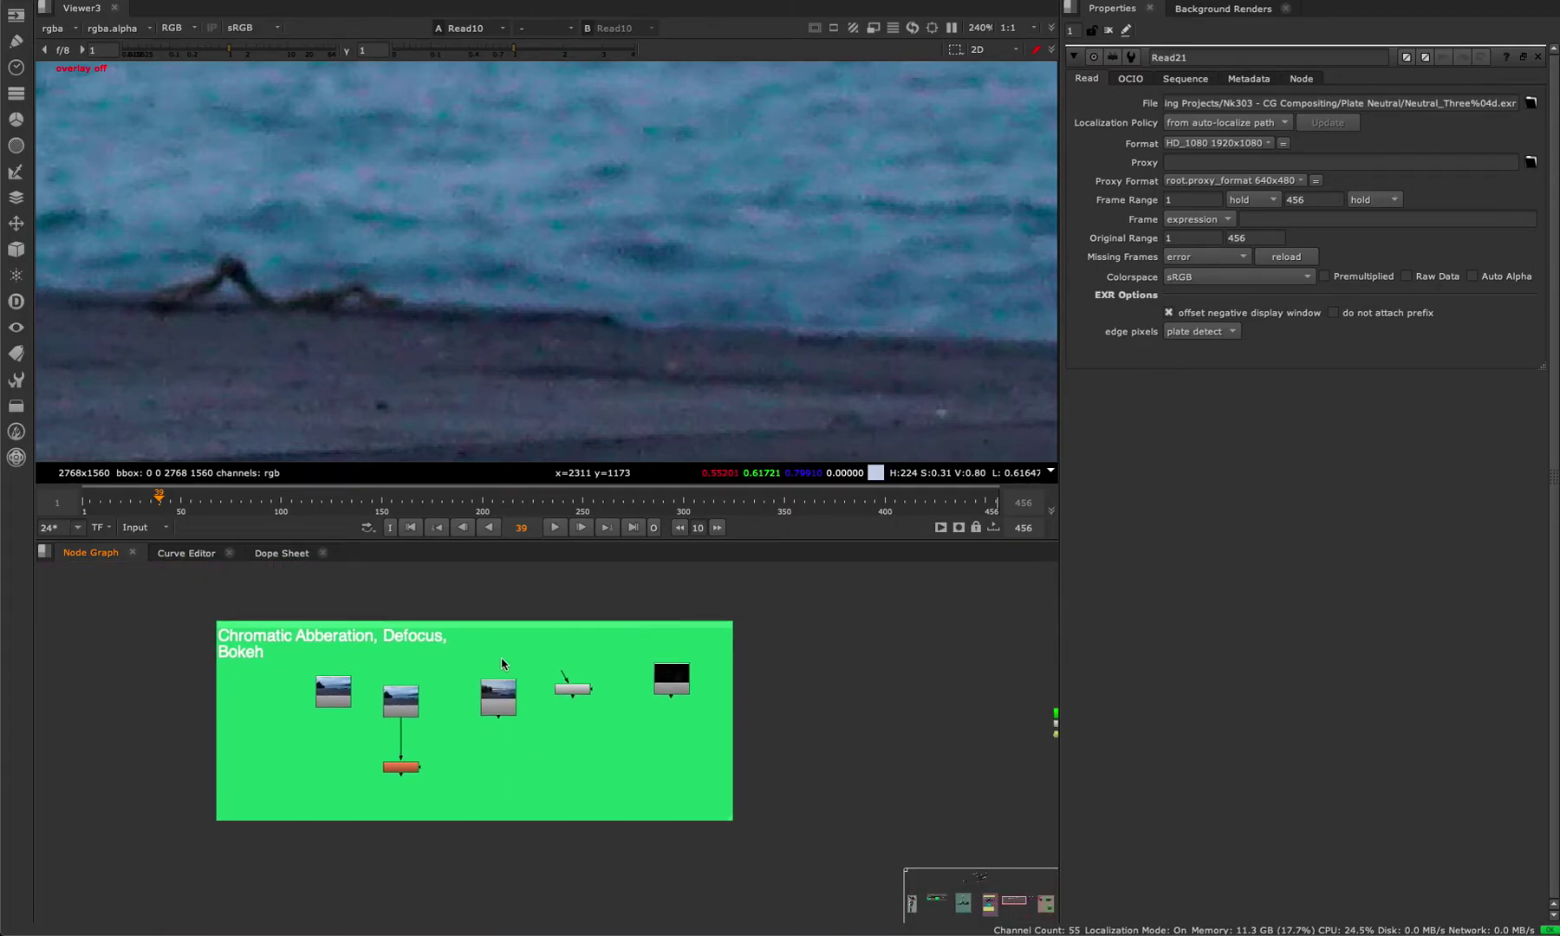
pyautogui.moveTo(659, 674); pyautogui.dragTo(775, 637, button='middle')
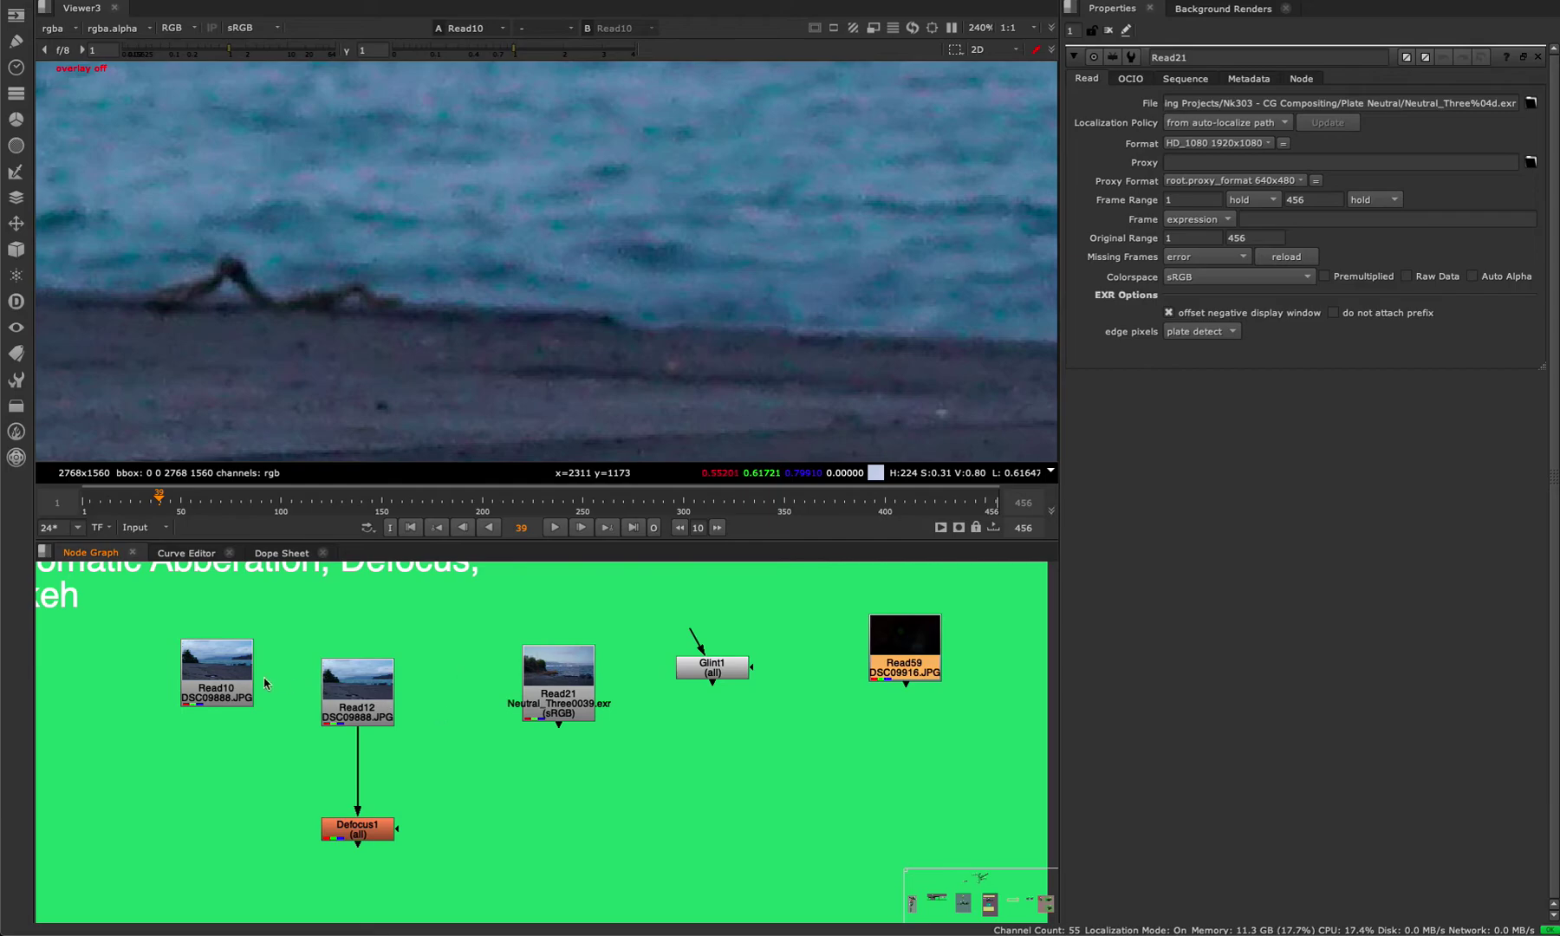
pyautogui.click(217, 674)
pyautogui.press('1')
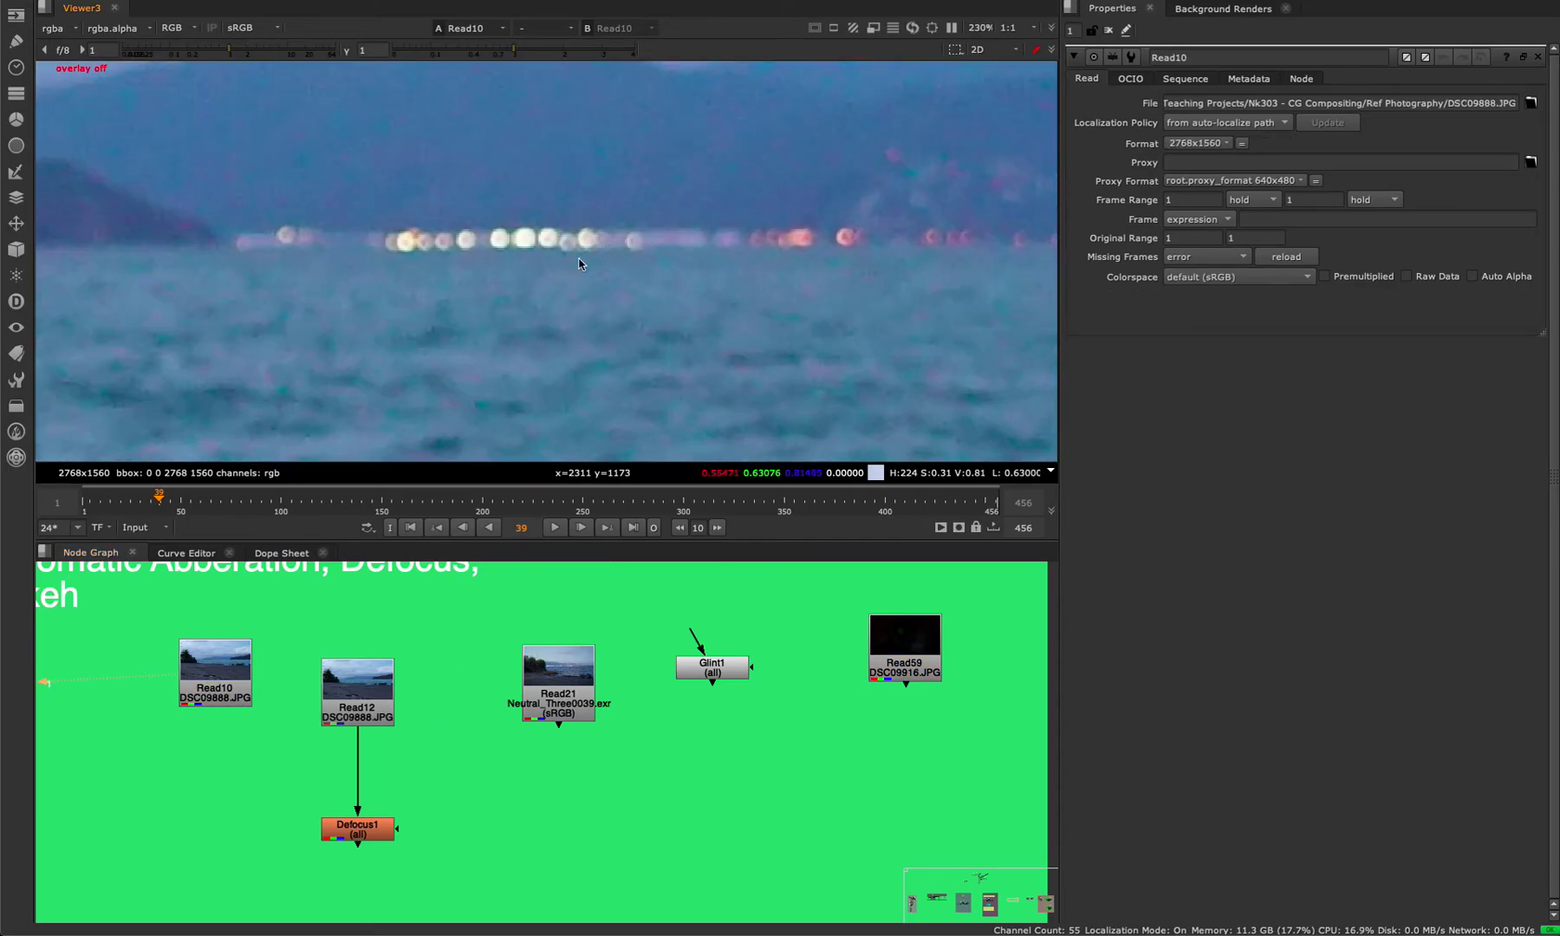
pyautogui.press('space')
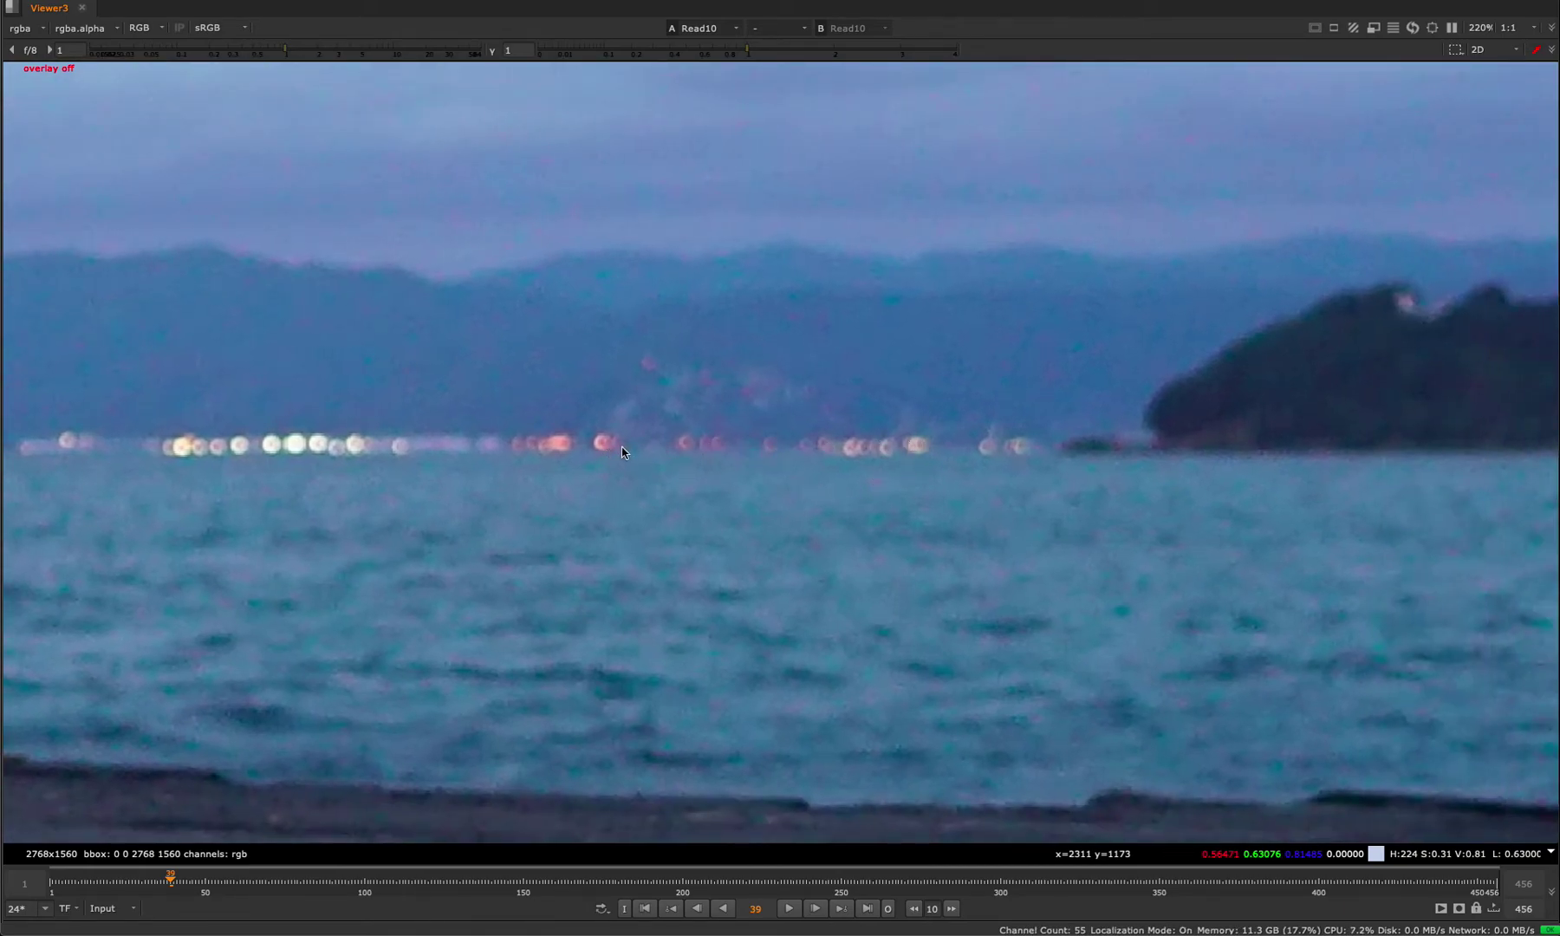
# View Read59 with the viewer gain raised to about 19 to reveal the green bokeh circle.
pyautogui.press('space')
pyautogui.press('2')
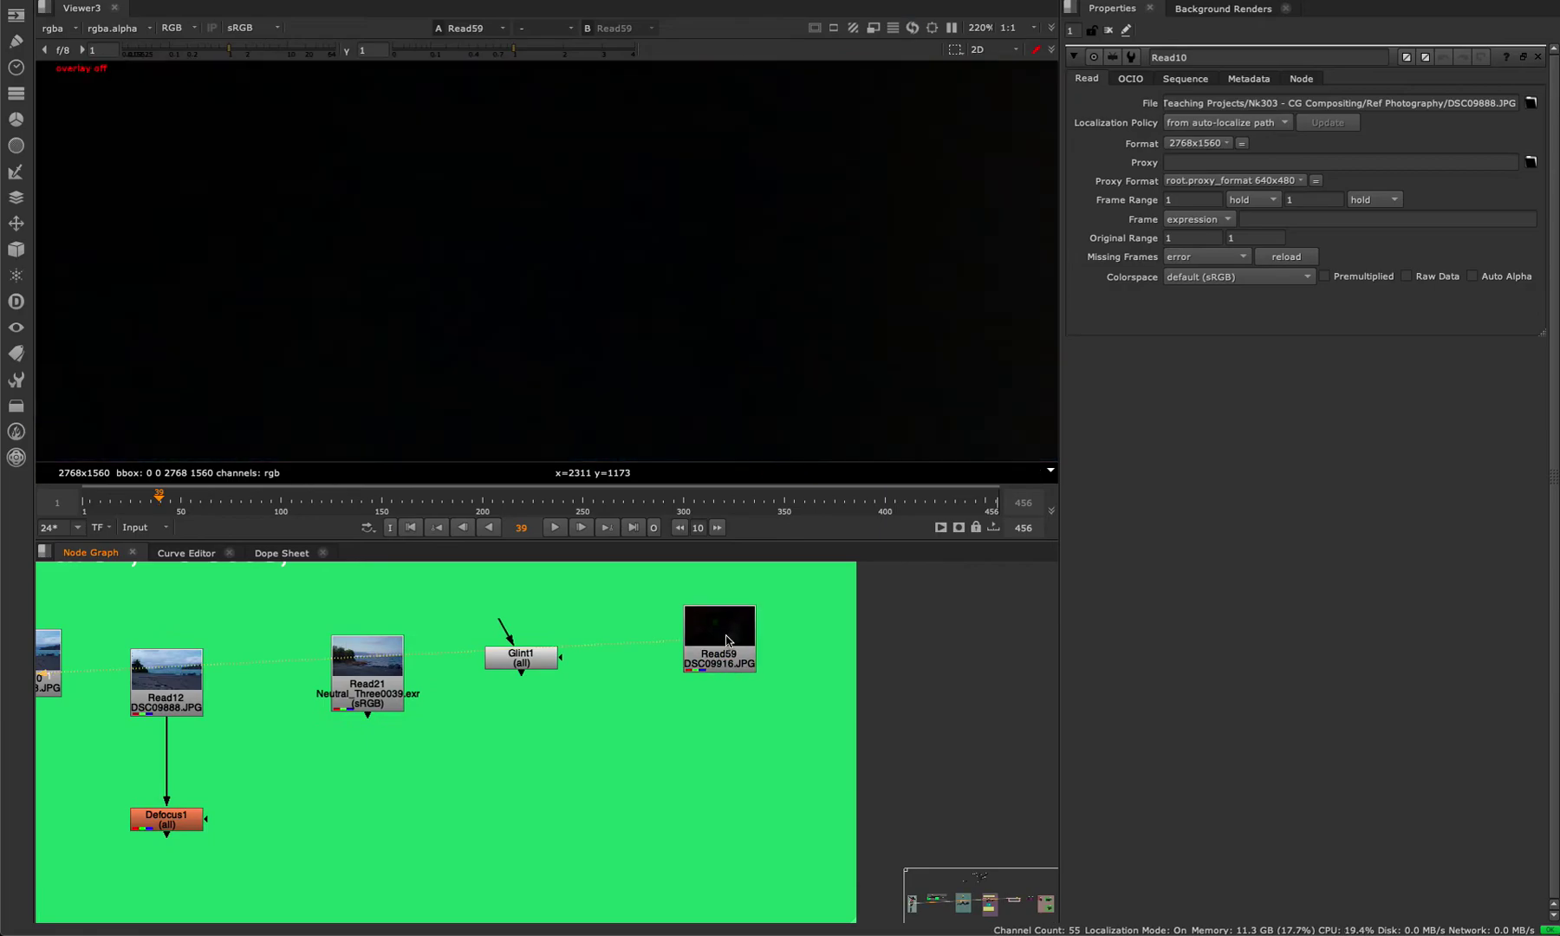
pyautogui.moveTo(250, 50); pyautogui.dragTo(304, 51)
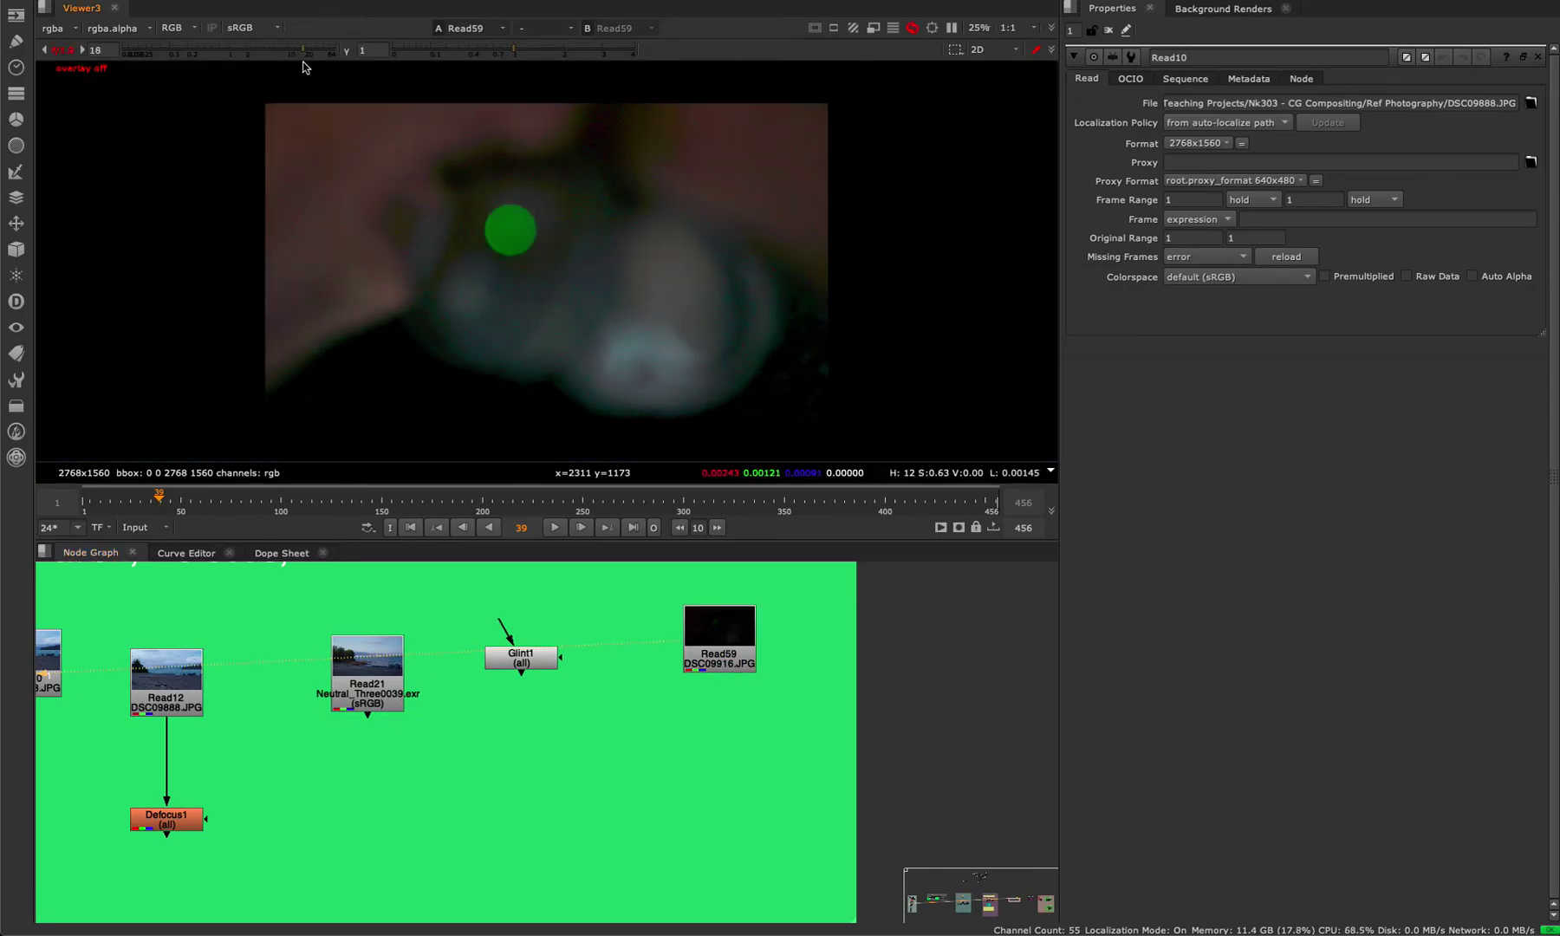
pyautogui.scroll(1, 524, 254)
pyautogui.scroll(4, 529, 260)
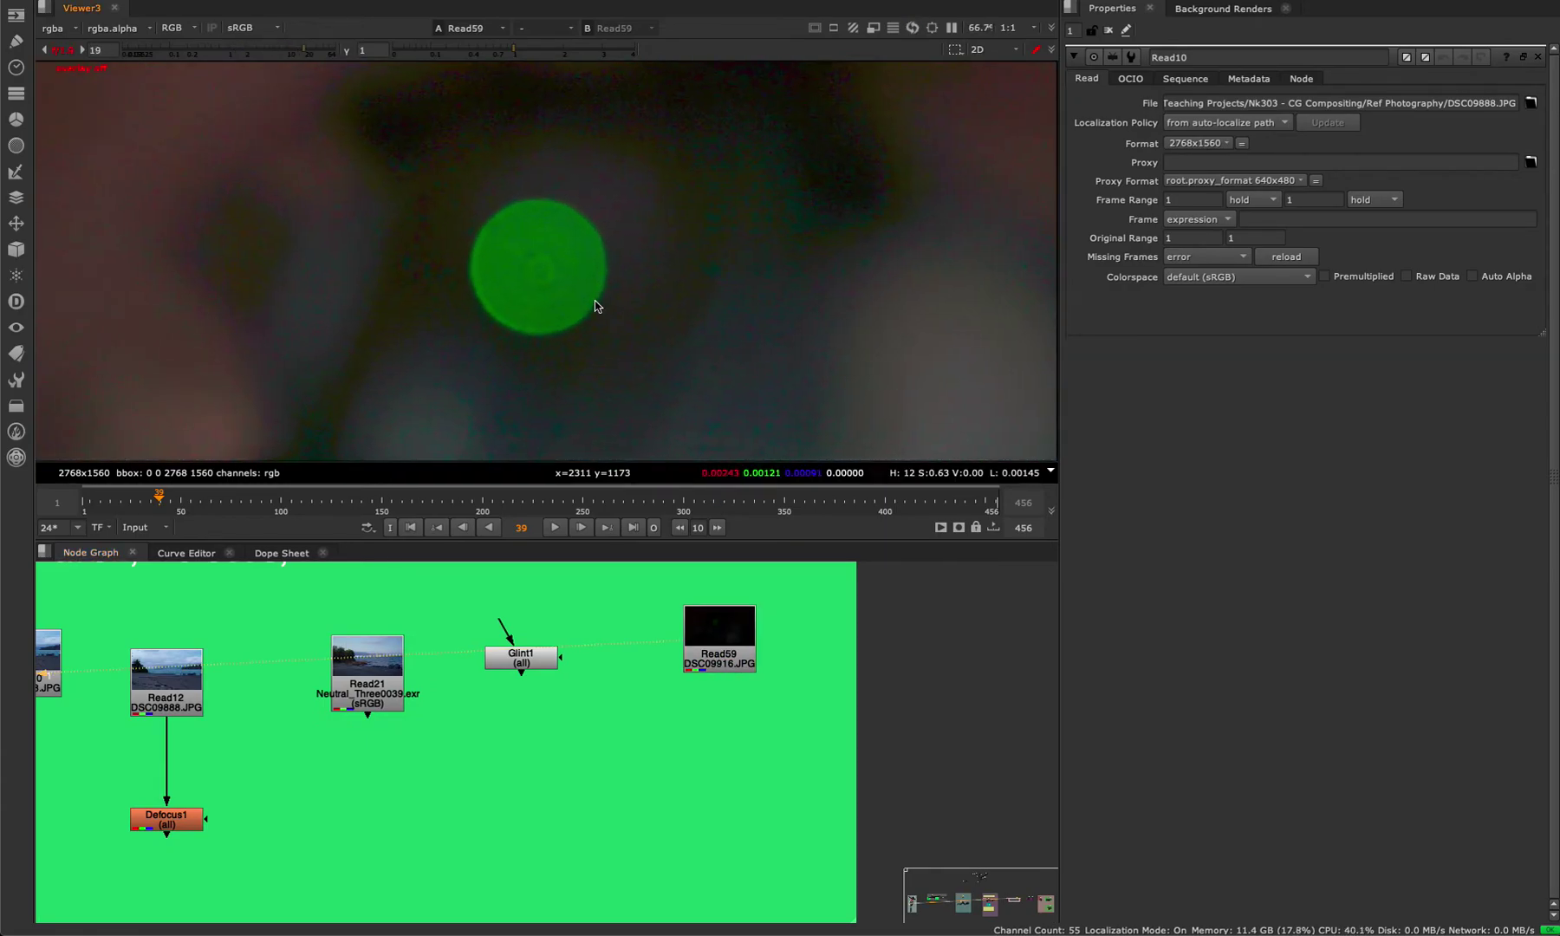
# Maximise and zoom on the green bokeh circle, sampling its colour values in several regions.
pyautogui.press('space')
pyautogui.moveTo(578, 556); pyautogui.dragTo(824, 351, button='middle')
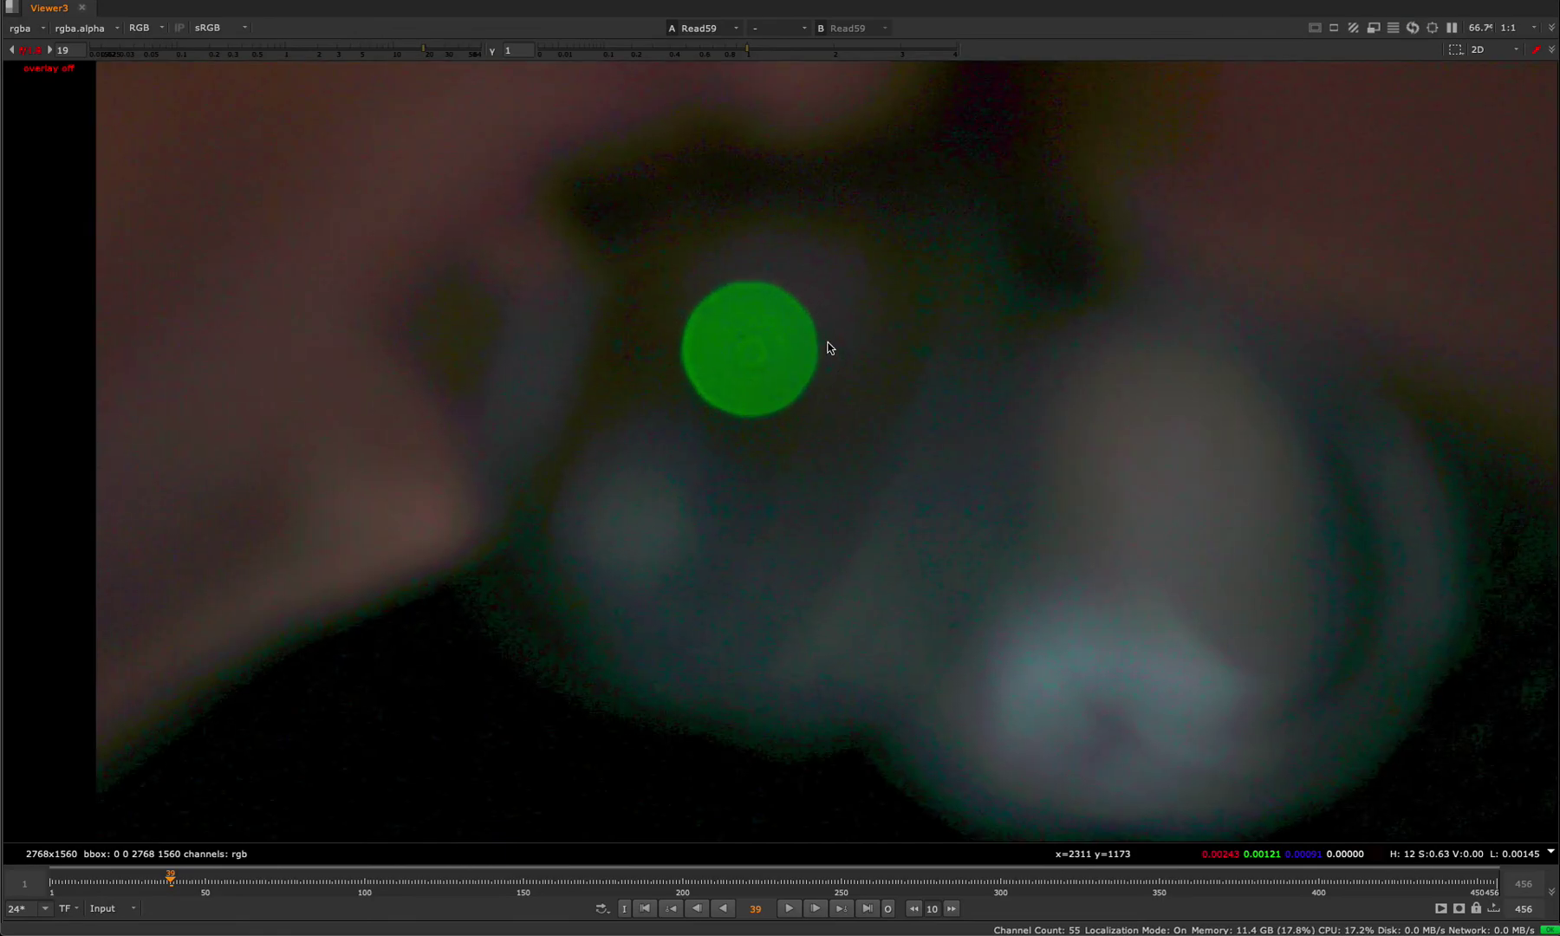
pyautogui.scroll(5, 765, 313)
pyautogui.scroll(-5, 802, 338)
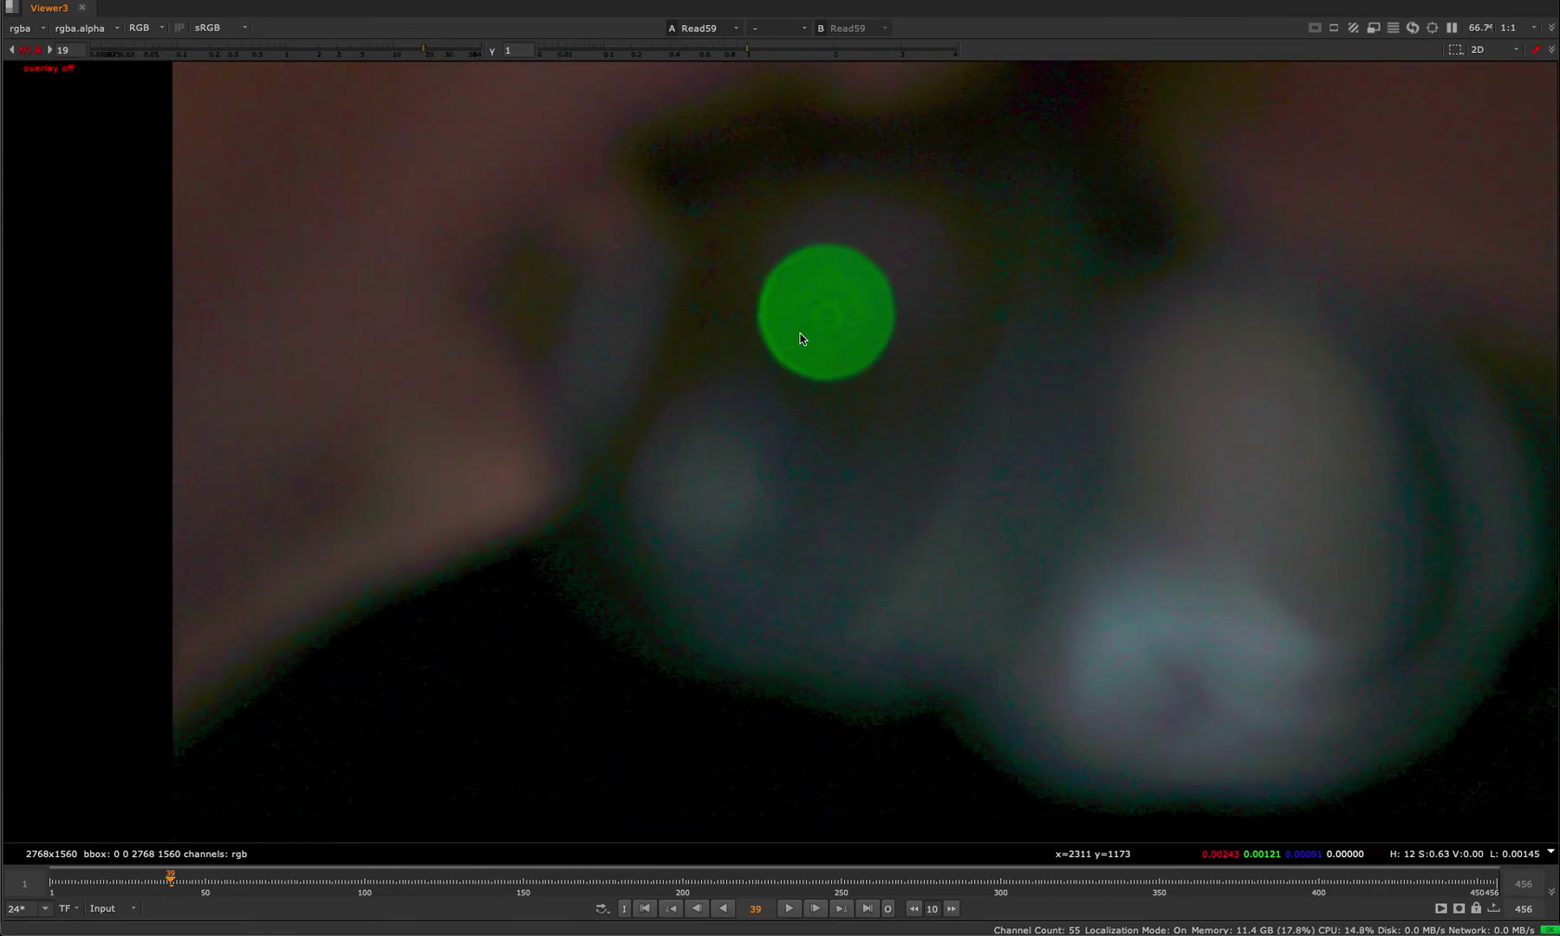
pyautogui.moveTo(892, 257); pyautogui.dragTo(756, 401)
pyautogui.moveTo(917, 238); pyautogui.dragTo(774, 366)
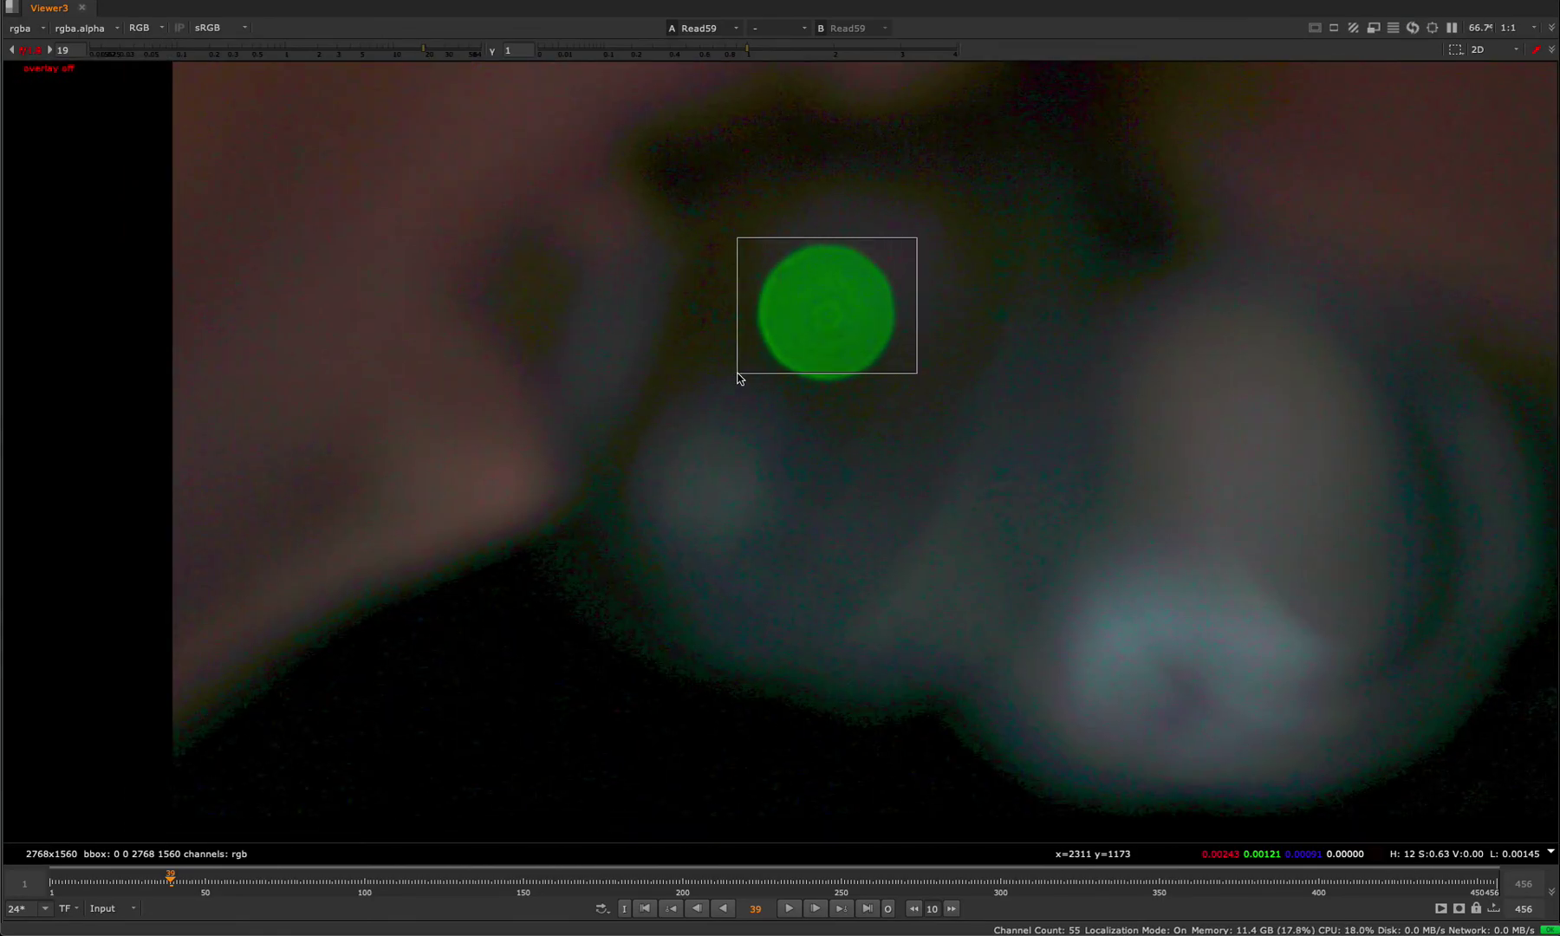
pyautogui.scroll(3, 812, 360)
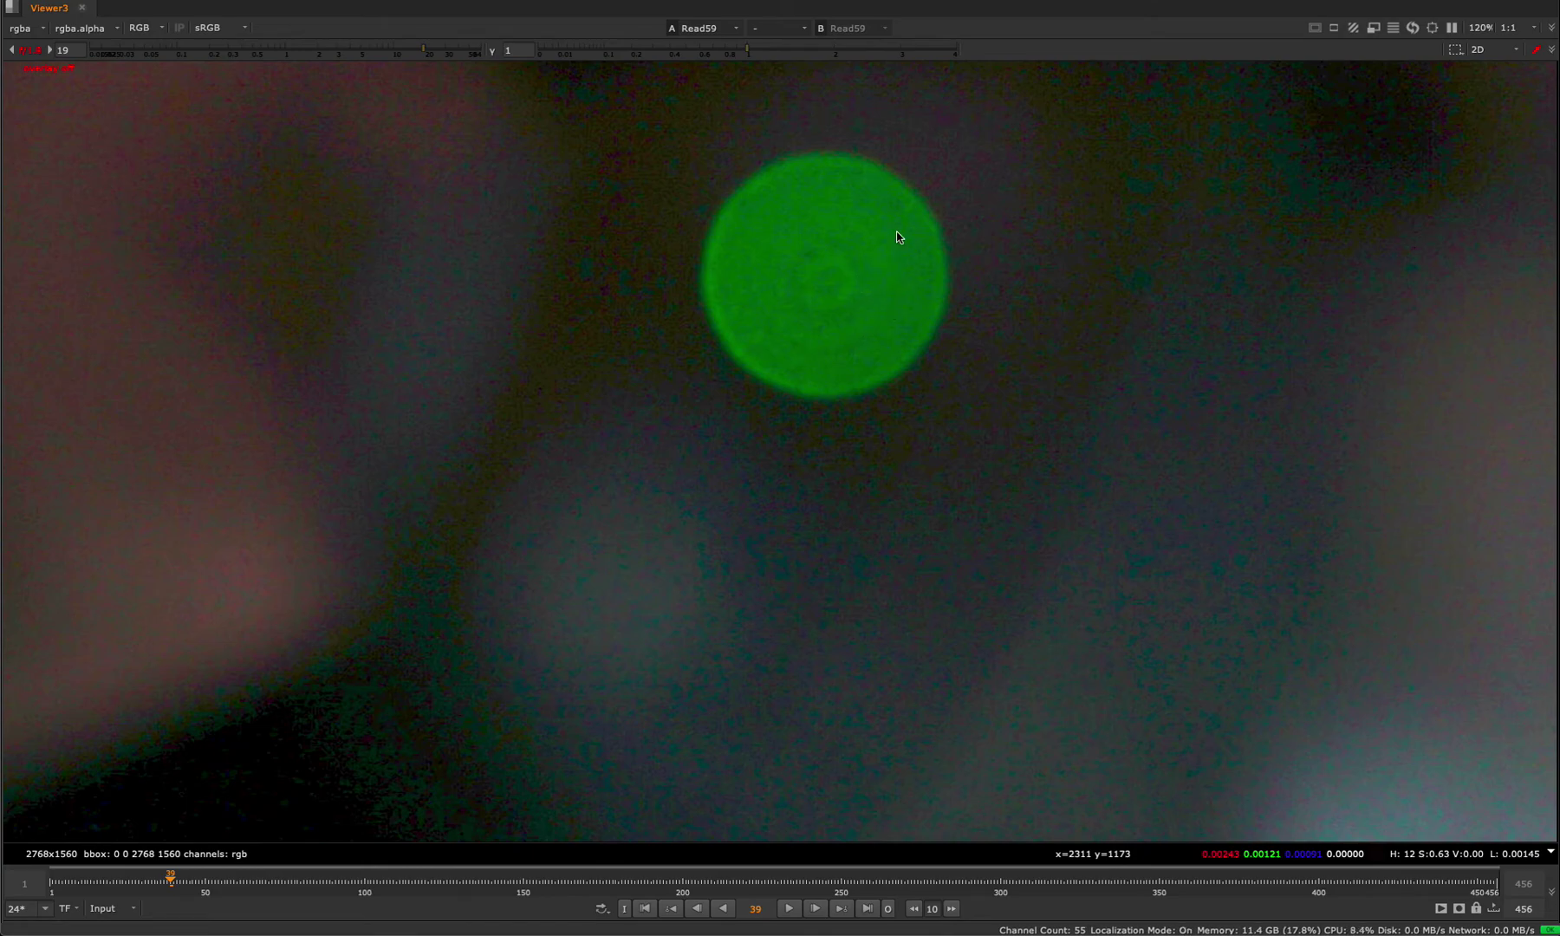
pyautogui.moveTo(971, 157); pyautogui.dragTo(652, 417)
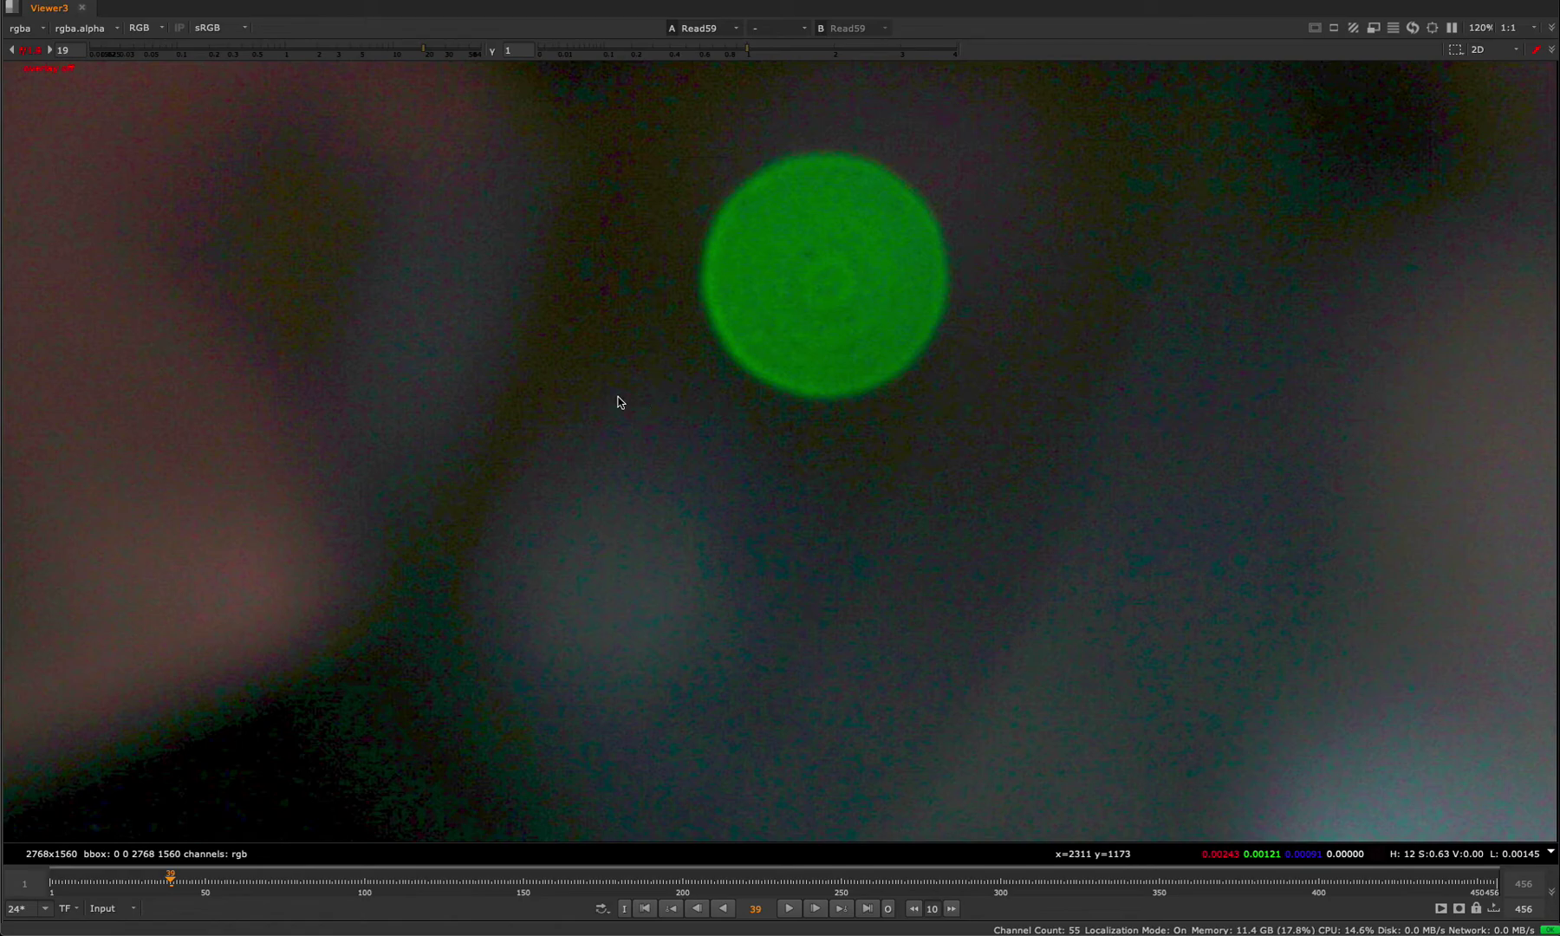
pyautogui.moveTo(992, 173); pyautogui.dragTo(636, 411)
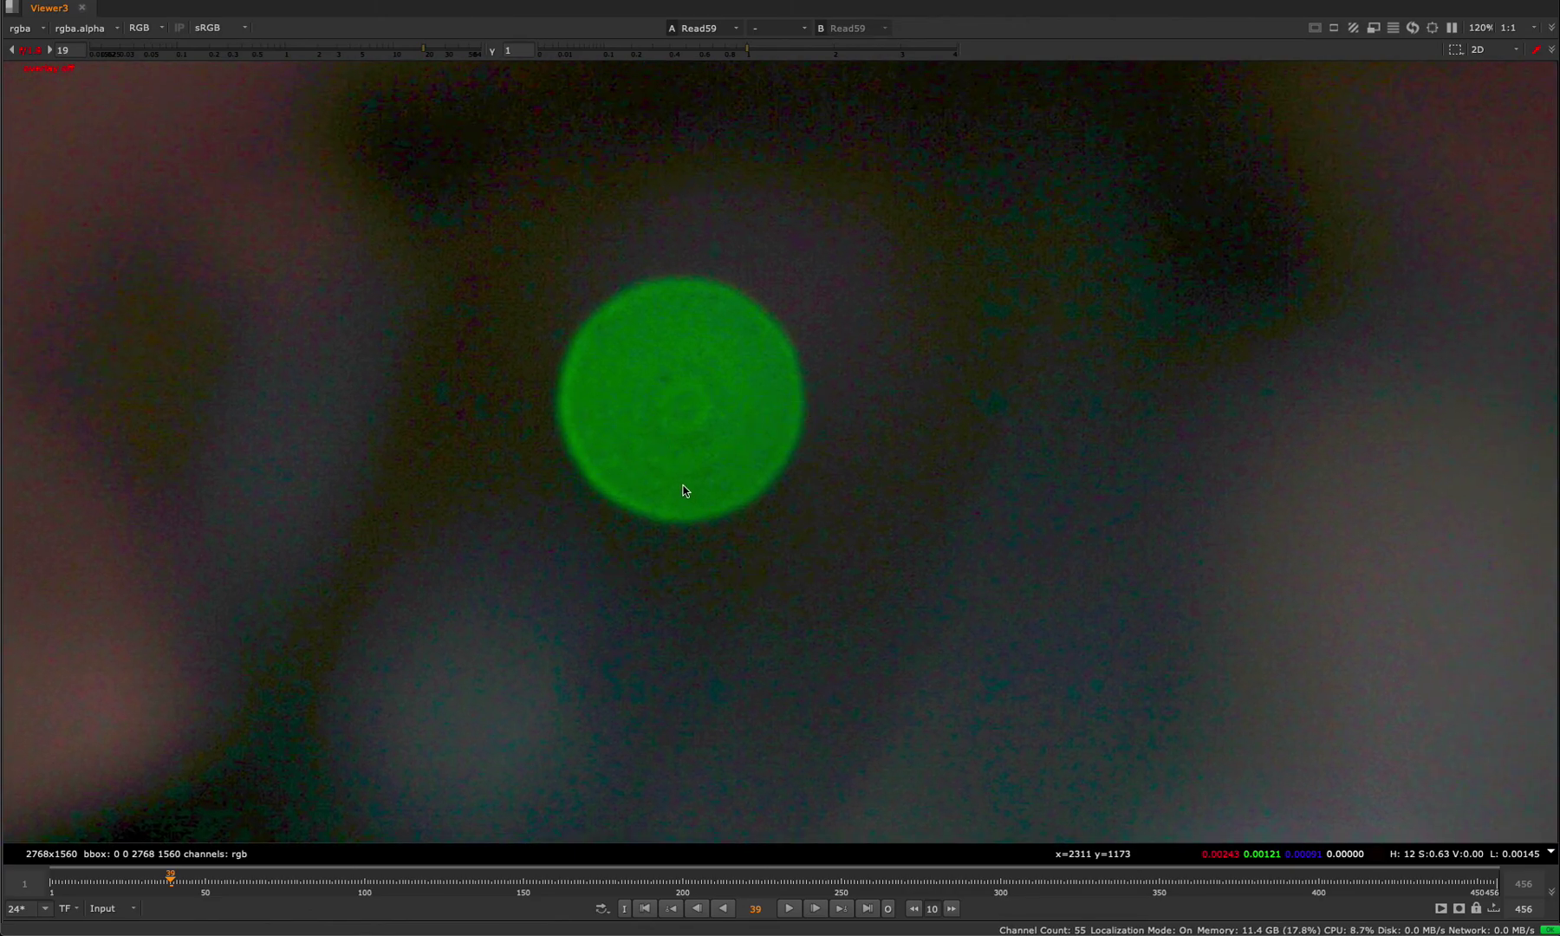
# Restore the layout and select the Glint1 node in the node graph.
pyautogui.press('space')
pyautogui.scroll(-5, 706, 360)
pyautogui.moveTo(512, 728); pyautogui.dragTo(730, 720, button='middle')
pyautogui.click(735, 656)
# Show Glint1 in the viewer, nudge it down, and maximize the Node Graph.
pyautogui.press('1')
pyautogui.moveTo(730, 664); pyautogui.dragTo(695, 844)
pyautogui.scroll(5, 762, 742)
pyautogui.scroll(-5, 762, 743)
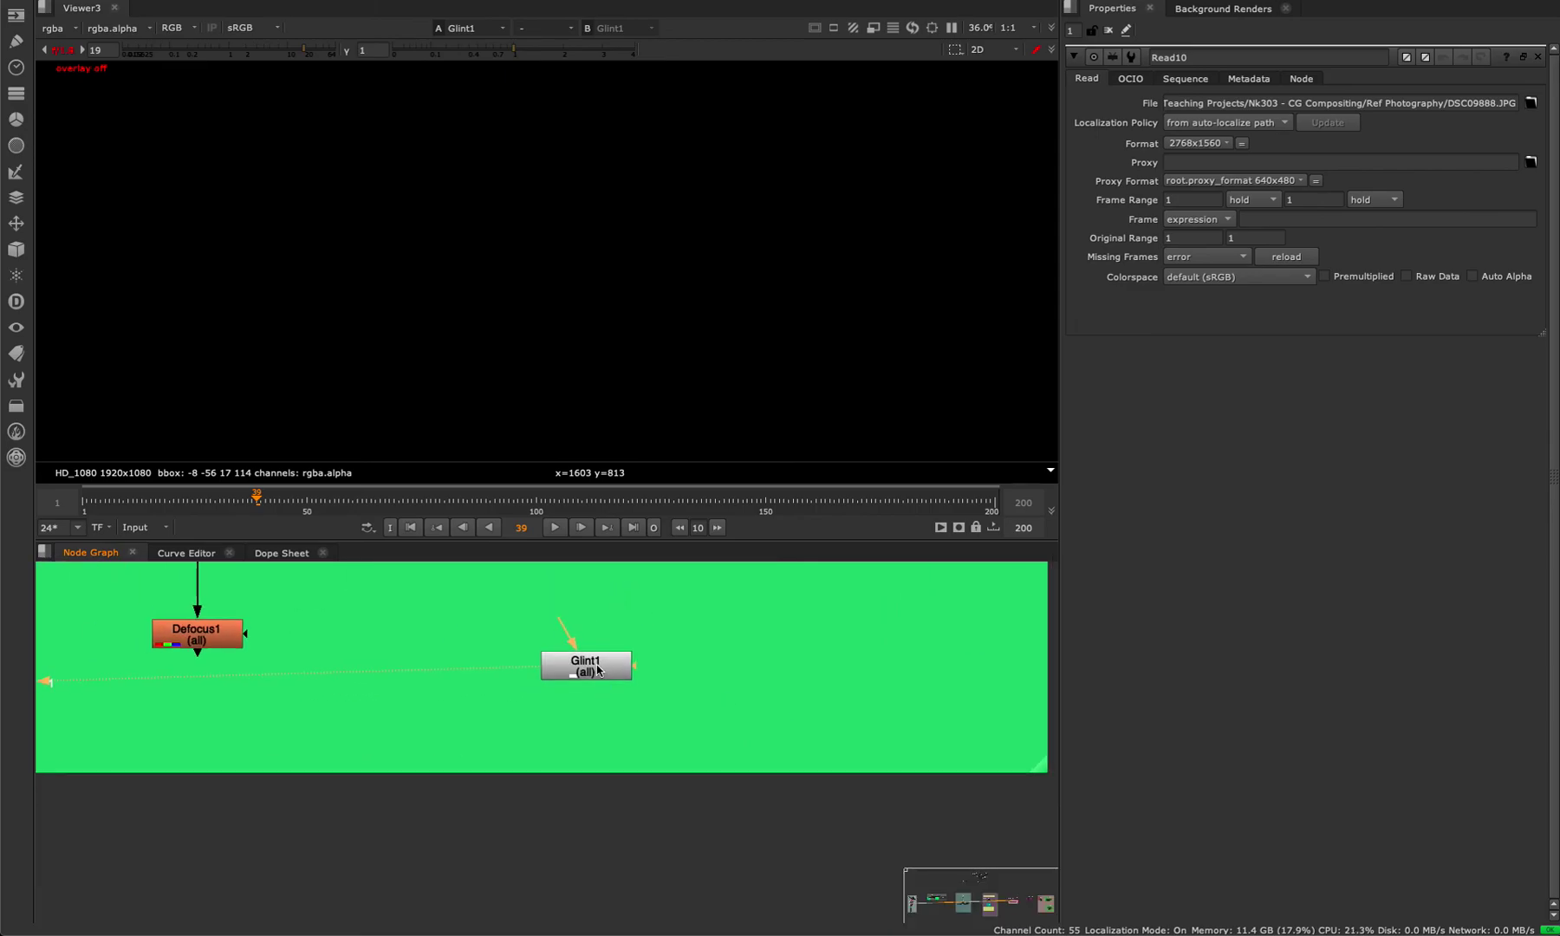
pyautogui.scroll(-2, 393, 721)
pyautogui.press('space')
# Move Glint1 below the Lens Diffusion backdrop, then pan back to the Chromatic Abberation backdrop.
pyautogui.scroll(-2, 629, 534)
pyautogui.moveTo(629, 534); pyautogui.dragTo(530, 530, button='middle')
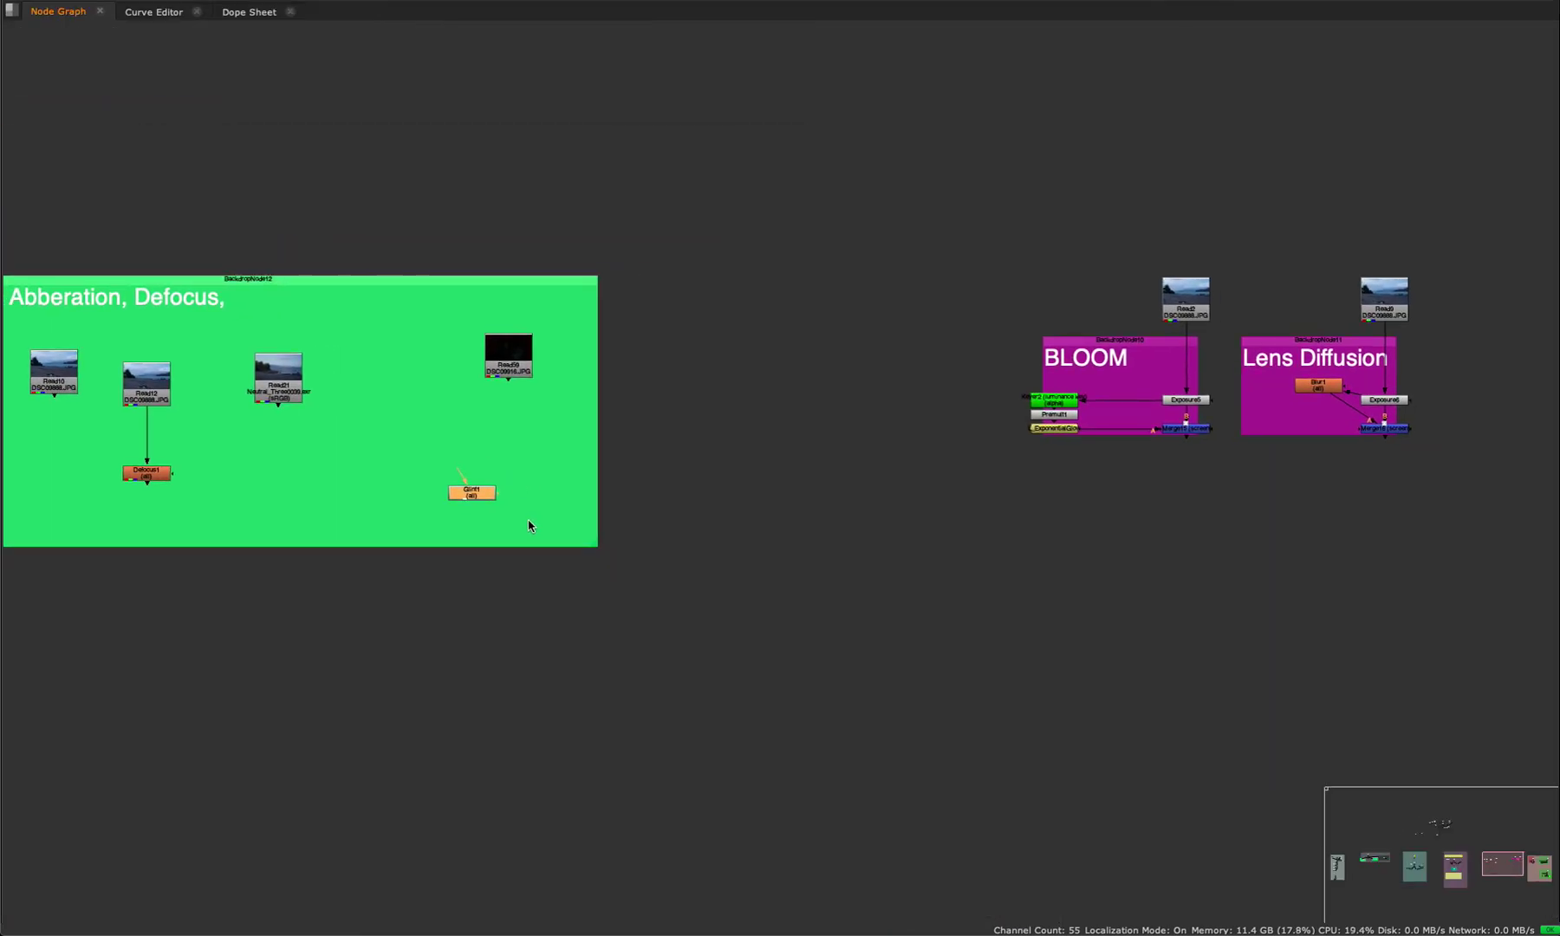
pyautogui.moveTo(473, 493); pyautogui.dragTo(1350, 472)
pyautogui.moveTo(1351, 472); pyautogui.dragTo(651, 489, button='middle')
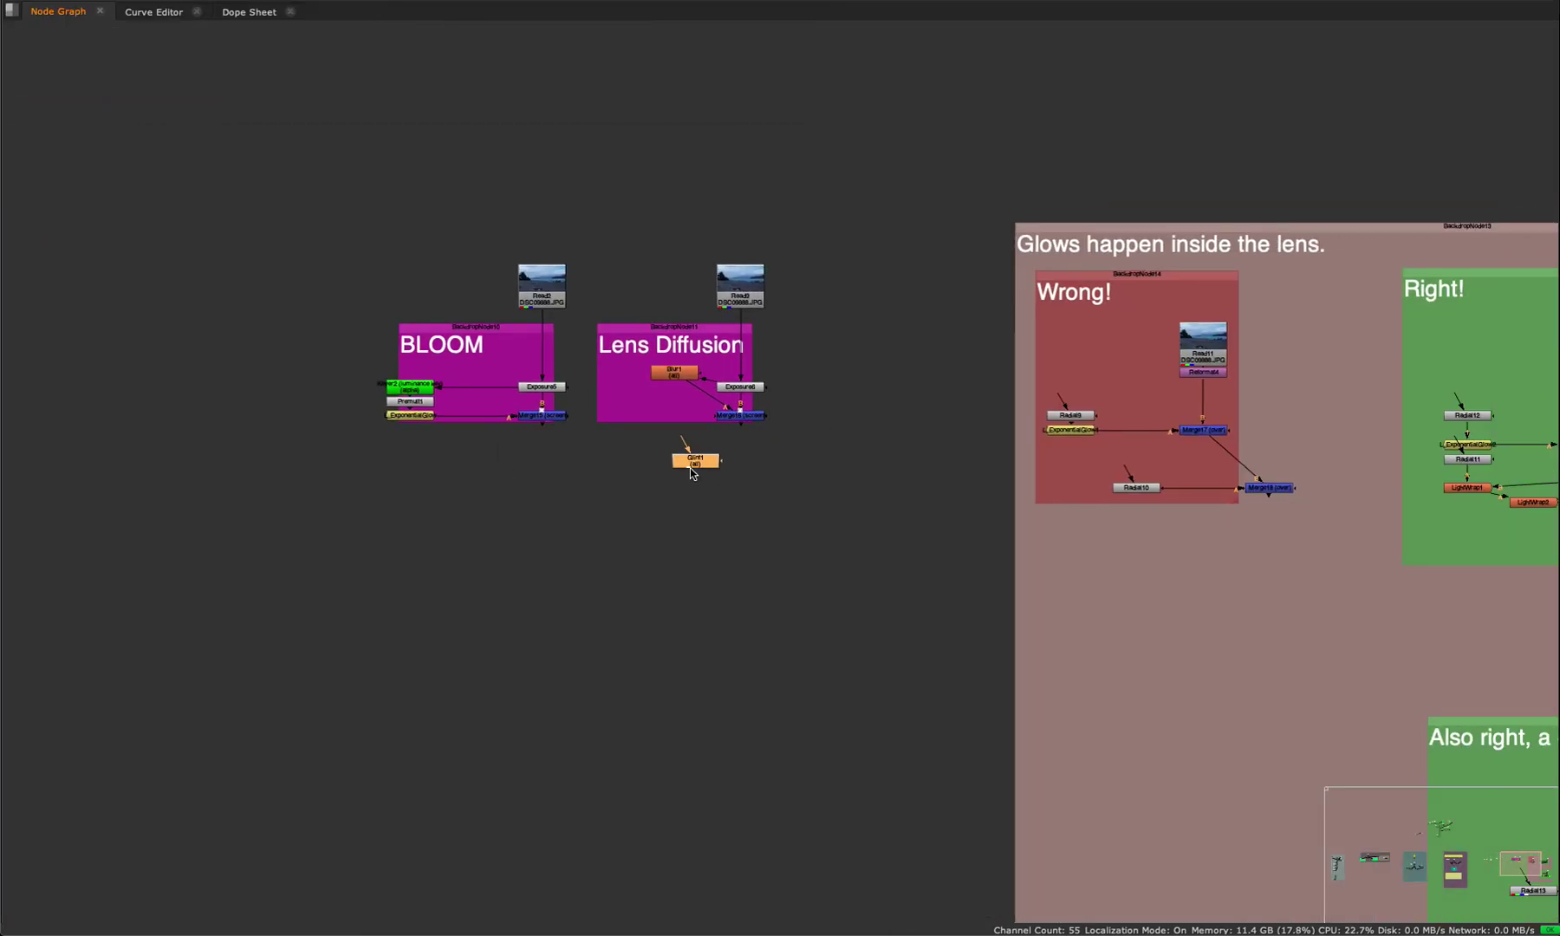
pyautogui.moveTo(691, 472); pyautogui.dragTo(1120, 656)
pyautogui.hscroll(-15, 1083, 488)
pyautogui.moveTo(1069, 481); pyautogui.dragTo(762, 443, button='middle')
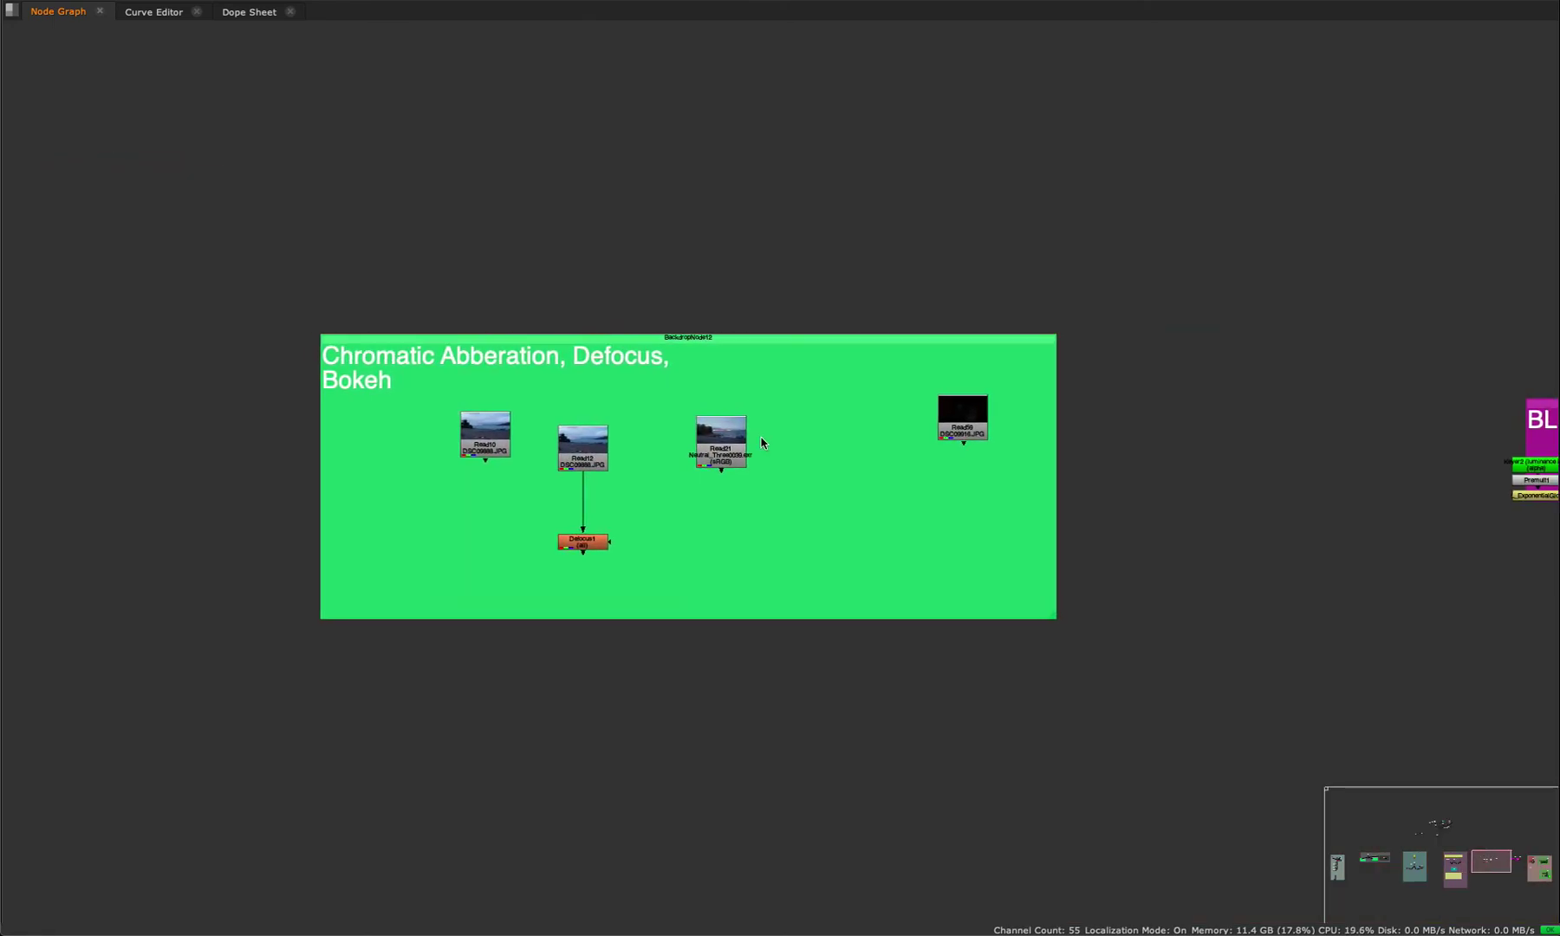